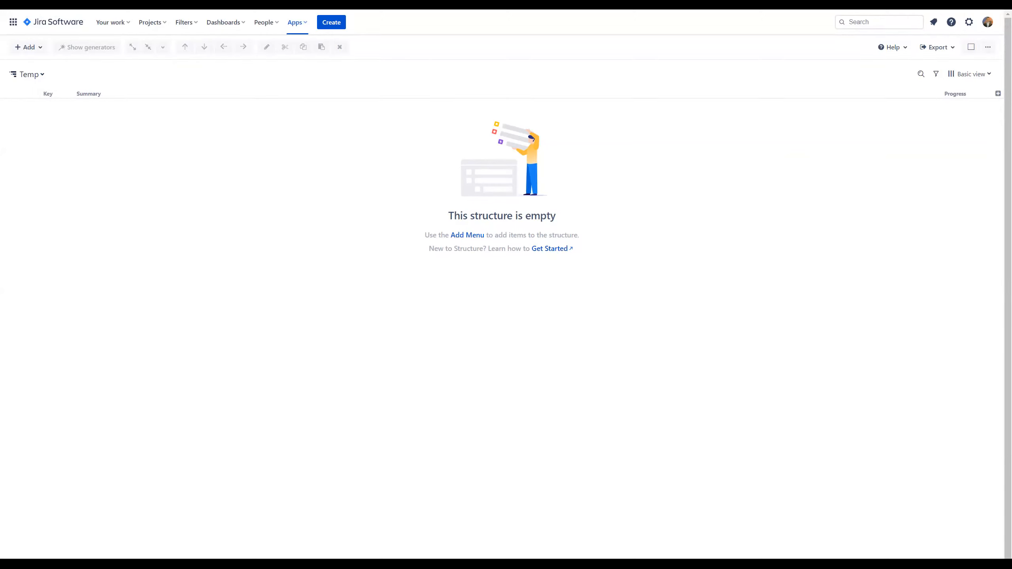
Step: Create a new structure named "LT planning"
click(43, 77)
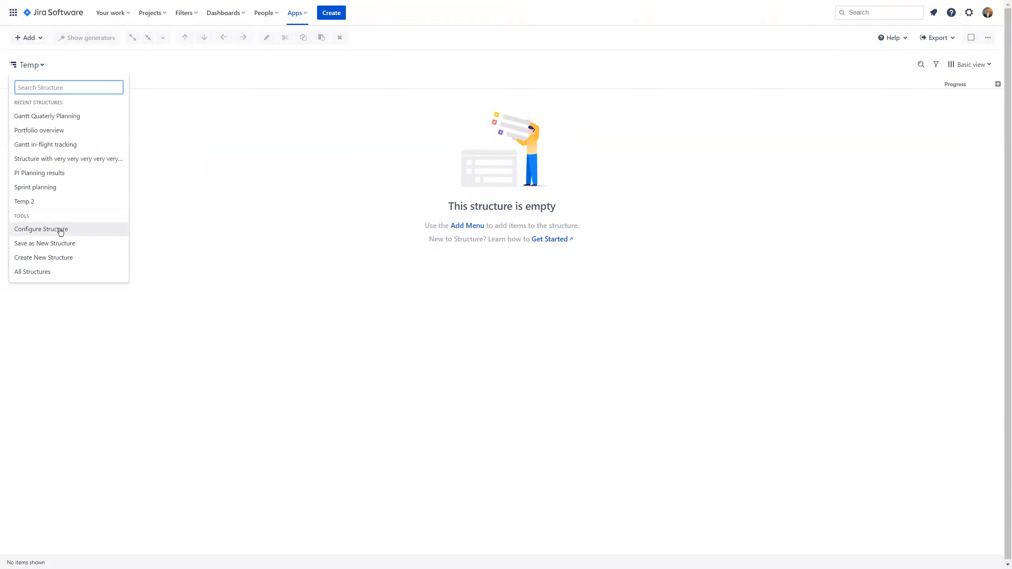
click(72, 258)
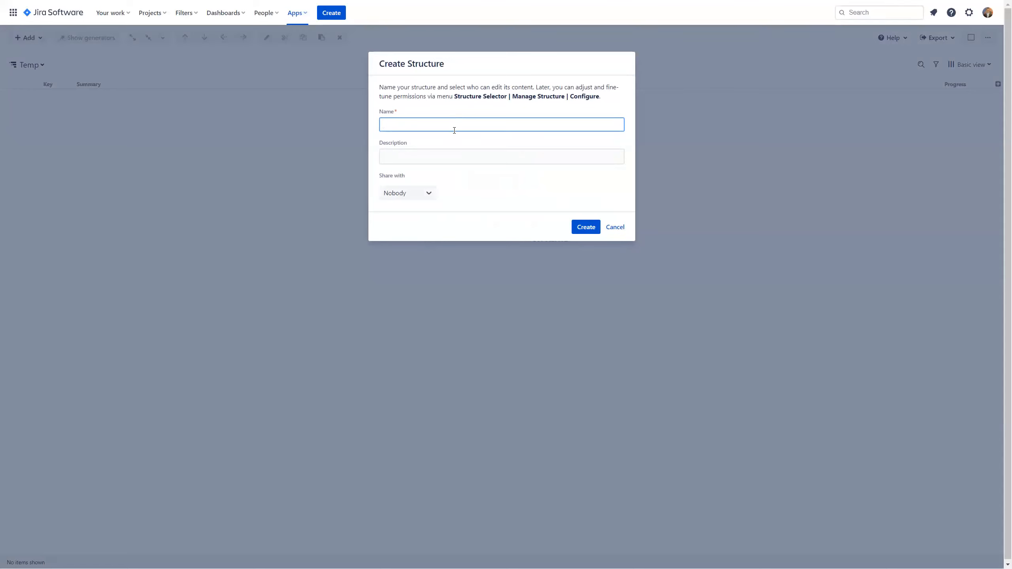
text(Де)
key(BackSpace)
key(BackSpace)
text(LT planning)
click(583, 228)
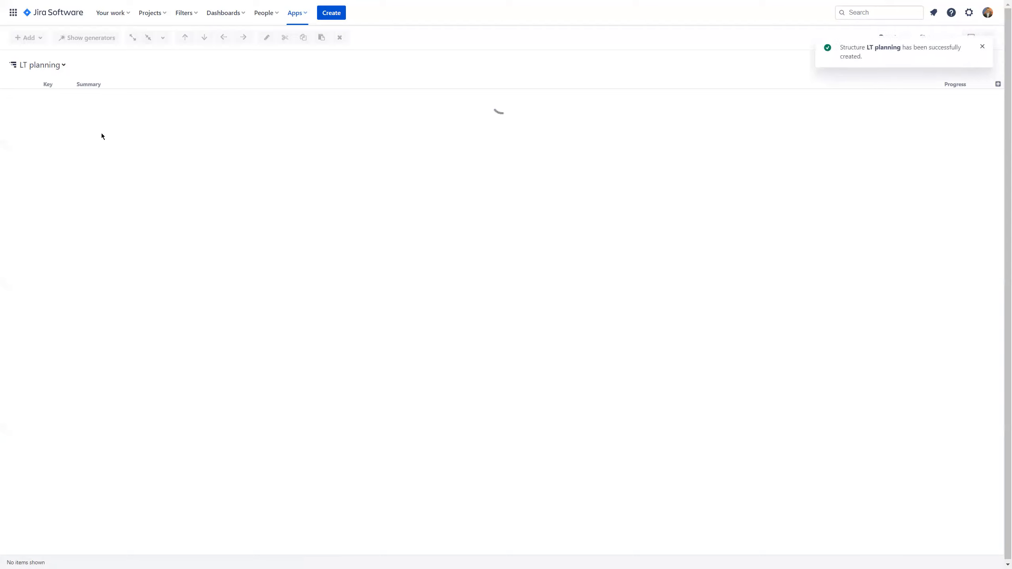
Step: Add an insert generator with the JQL query "project = str and type = epic" and hide the generator rows
click(38, 38)
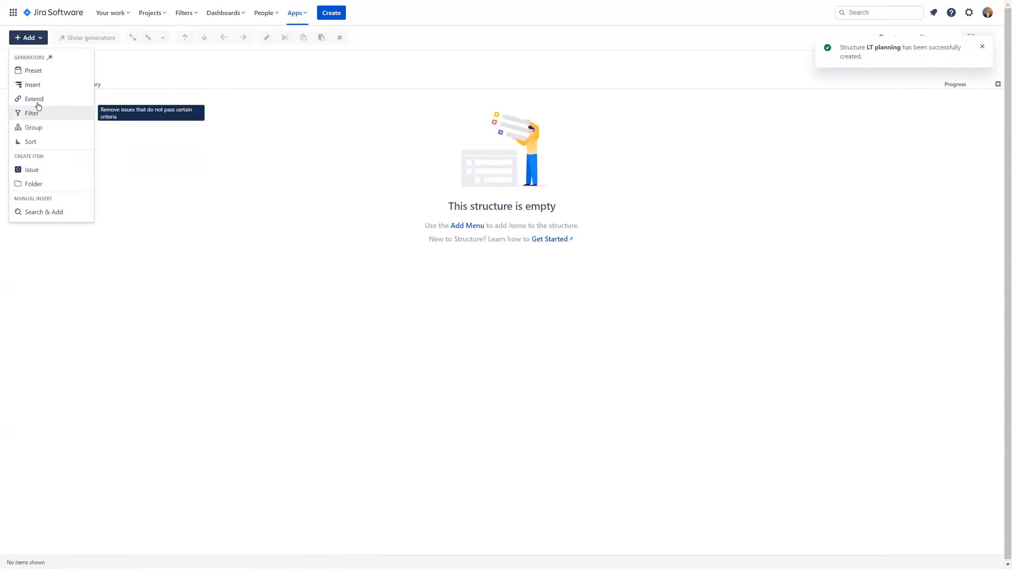
click(38, 85)
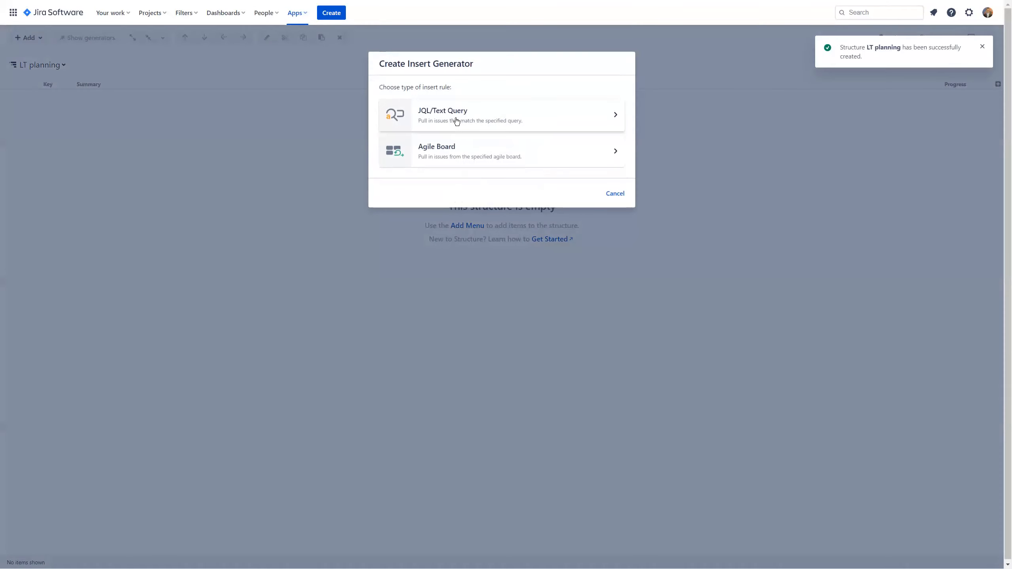
click(470, 114)
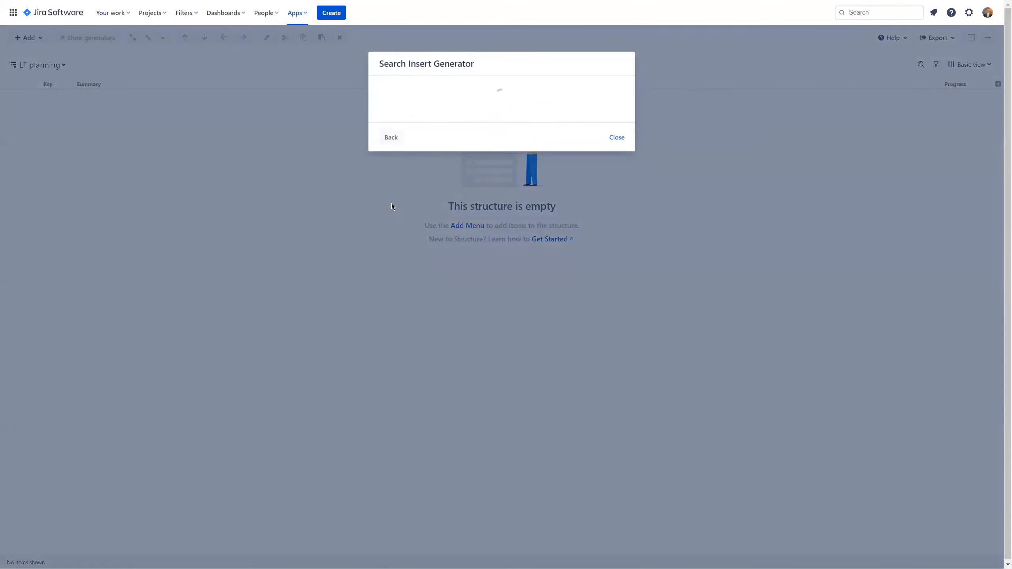
text(project)
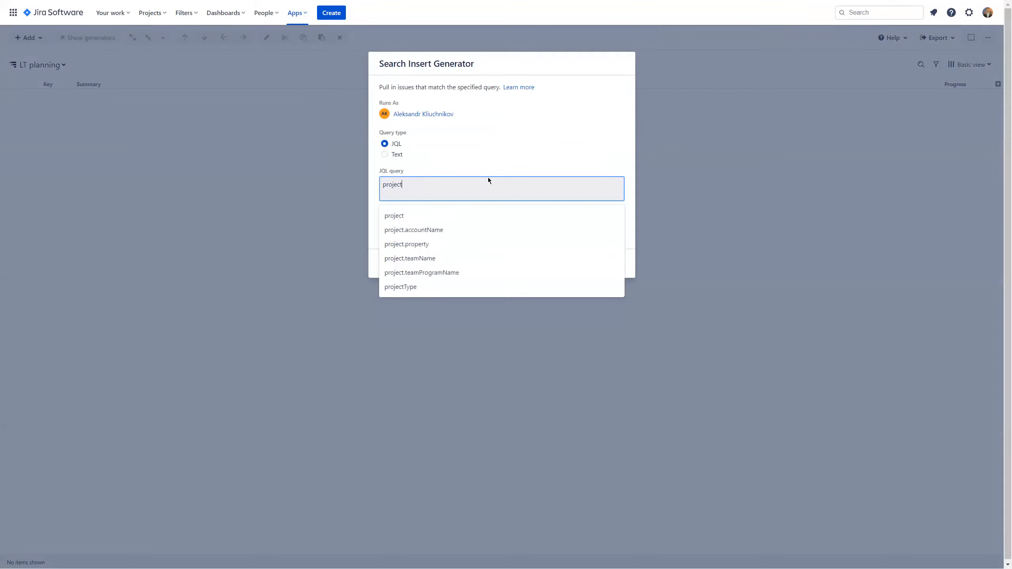
text( = str)
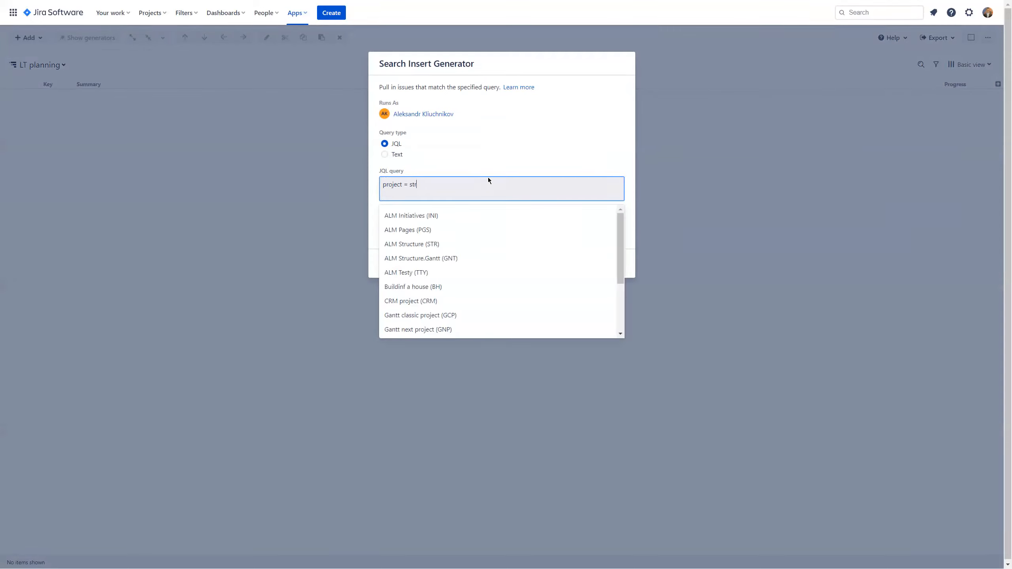
text( and )
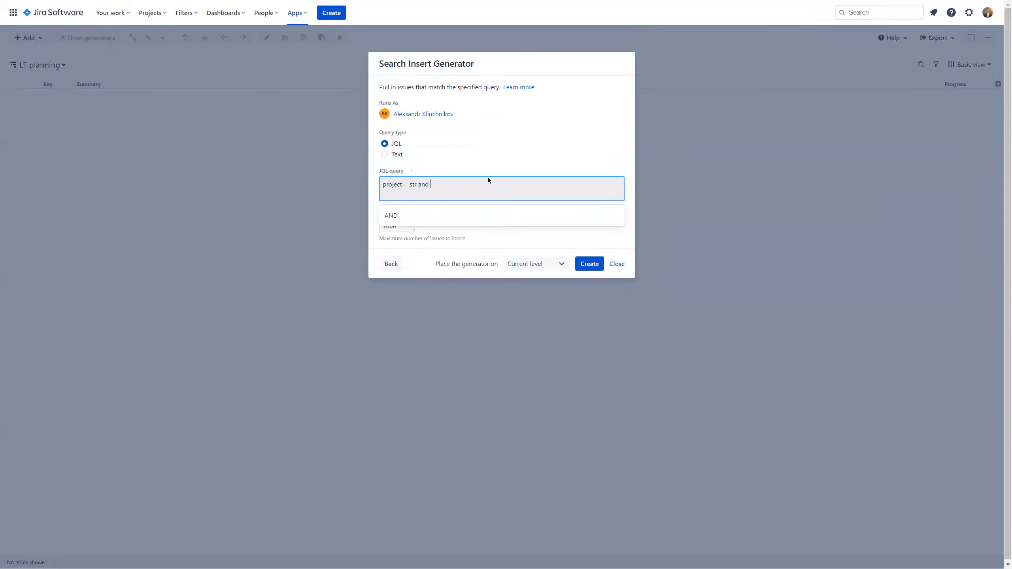
text(type = epiv)
key(BackSpace)
text(c)
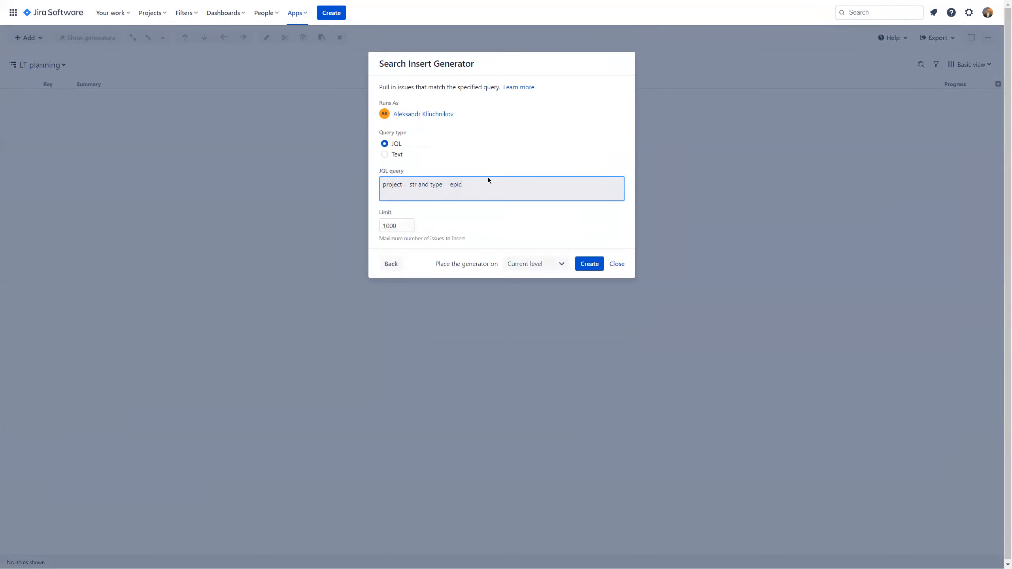
click(590, 264)
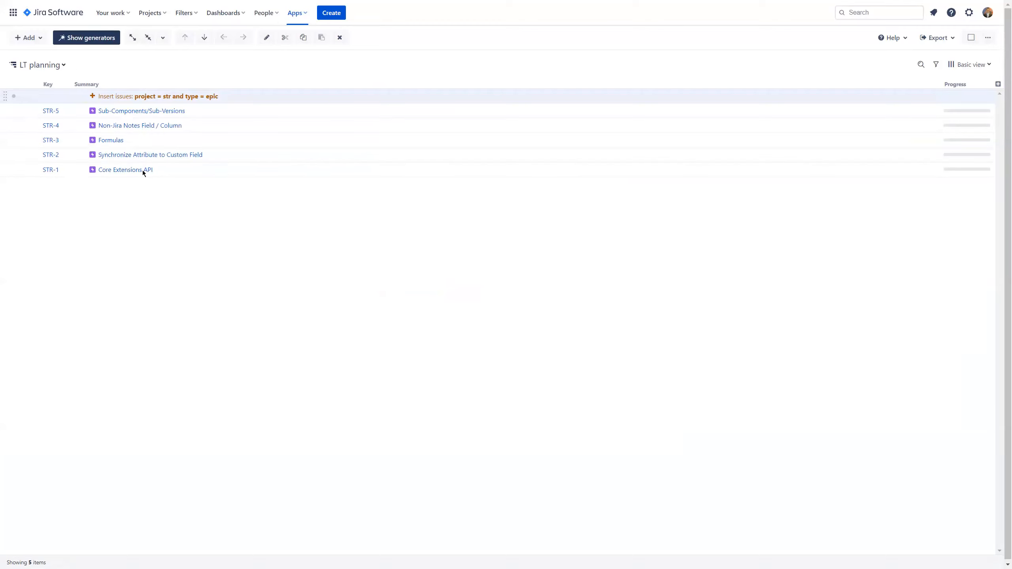
click(86, 38)
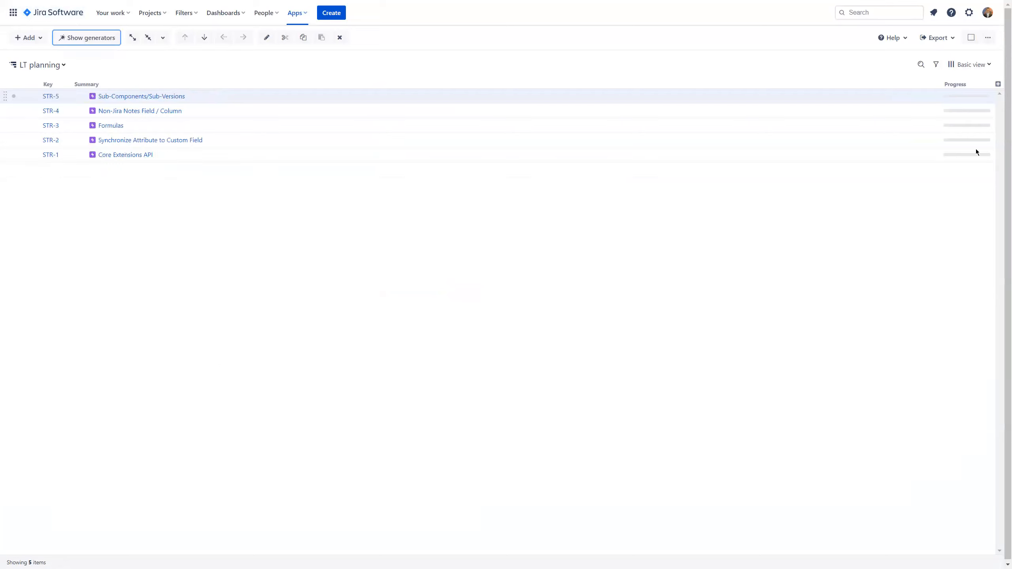
Step: Switch the structure to the Gantt layout with a slightly wider chart area and set the start day to 2022-05-23
click(988, 37)
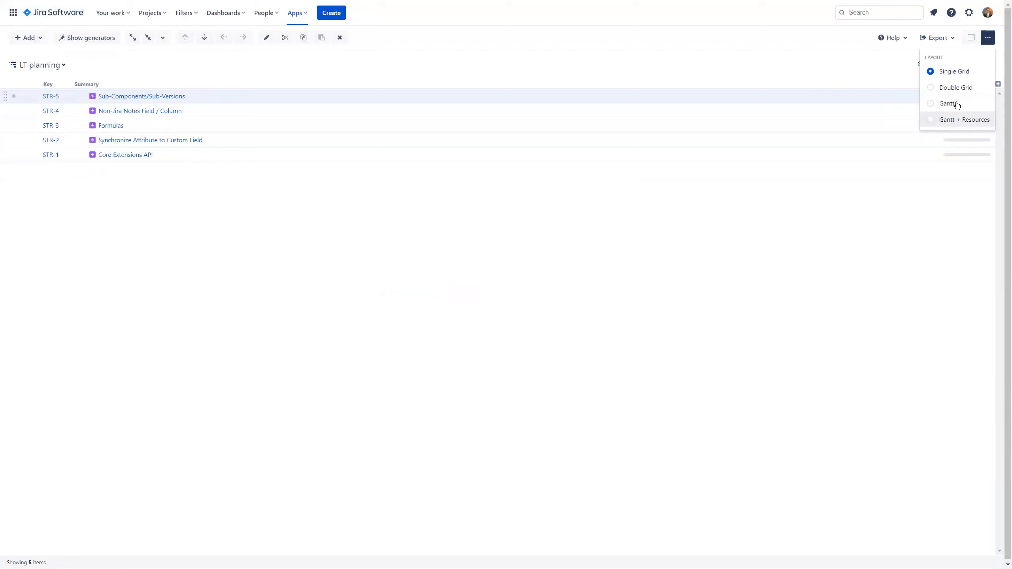
click(942, 102)
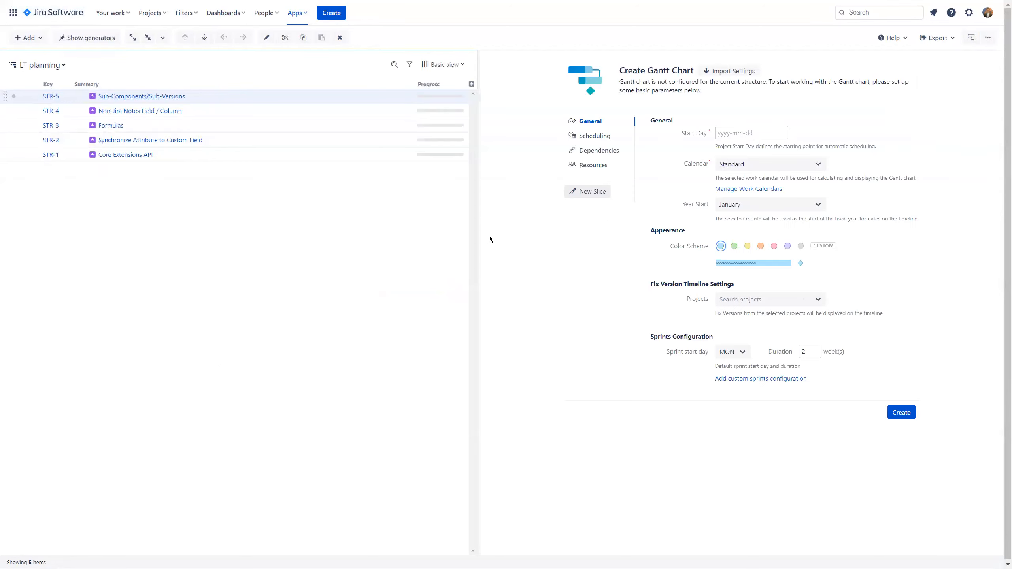
drag(478, 238, 455, 239)
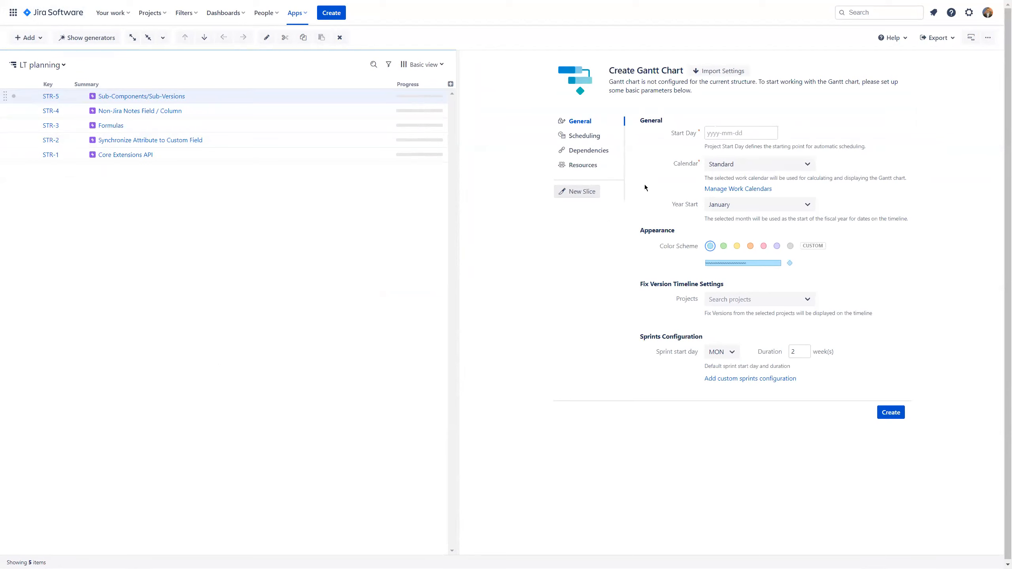
click(726, 134)
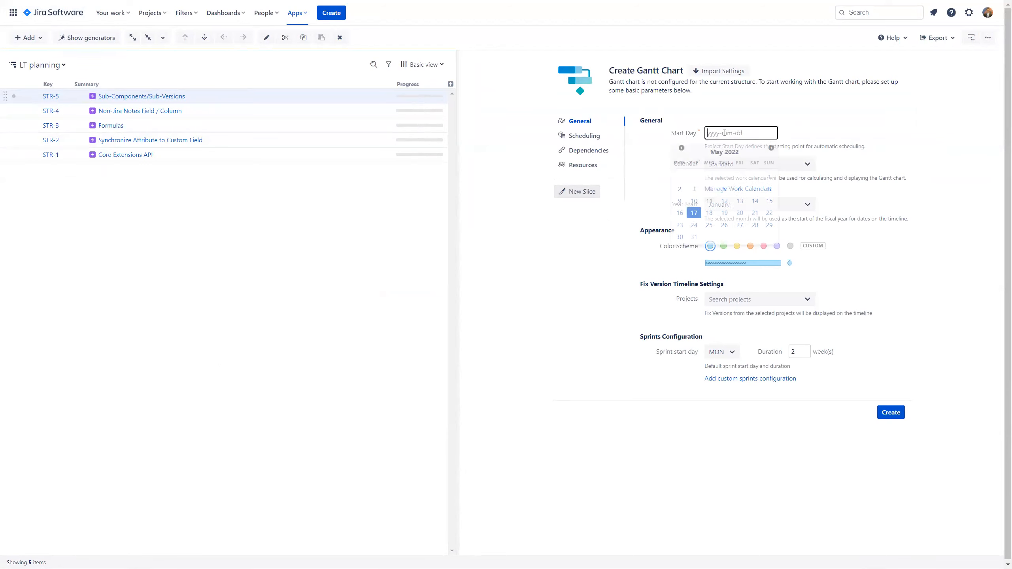
click(680, 226)
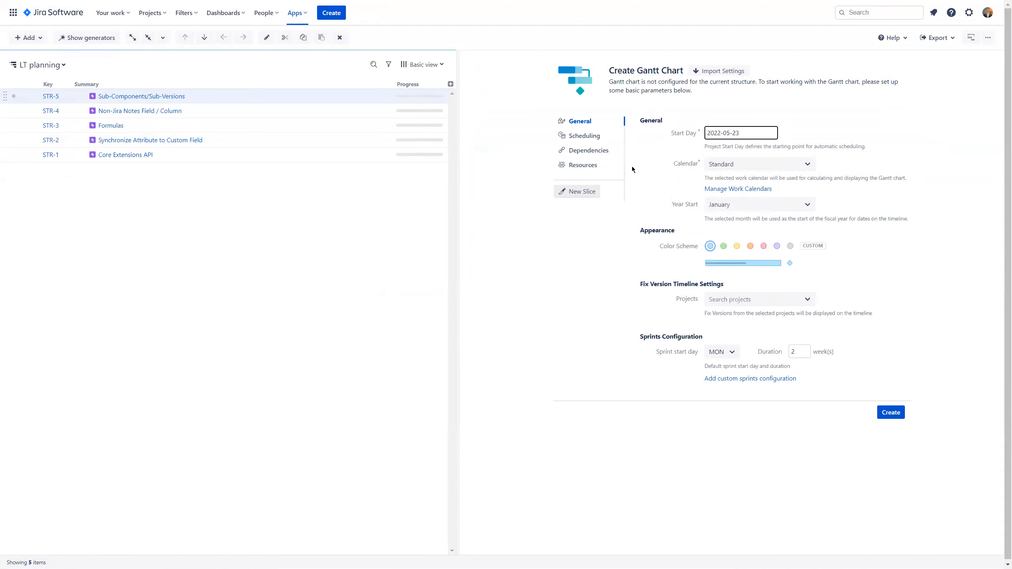
Step: Set the default time-tracking estimate to 1w in the Gantt scheduling settings
click(584, 140)
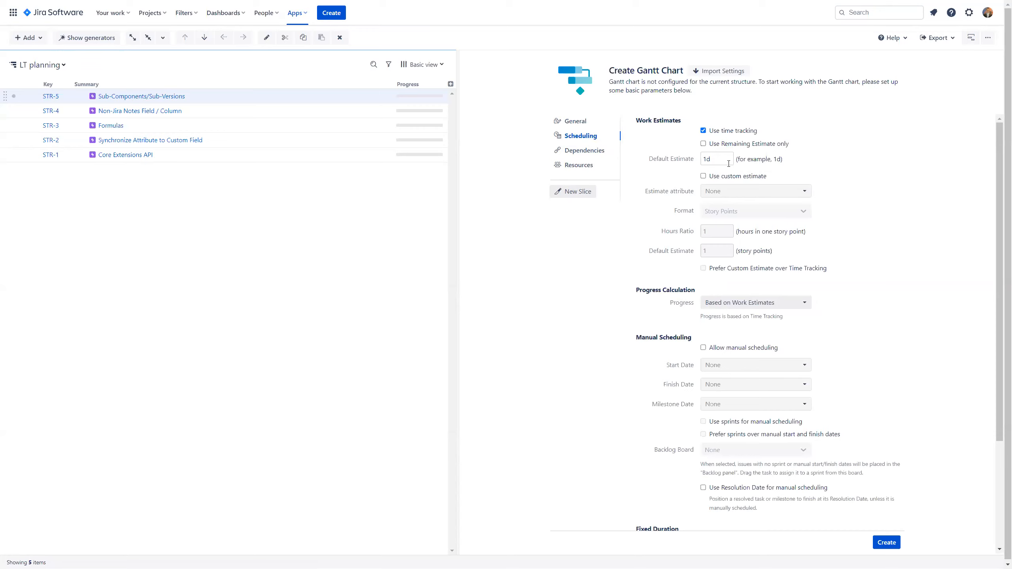
drag(707, 158, 710, 167)
text(w)
Step: Allow manual scheduling, using Start date as the start date and Due date as both the finish and milestone dates
click(703, 347)
click(754, 367)
text(sta)
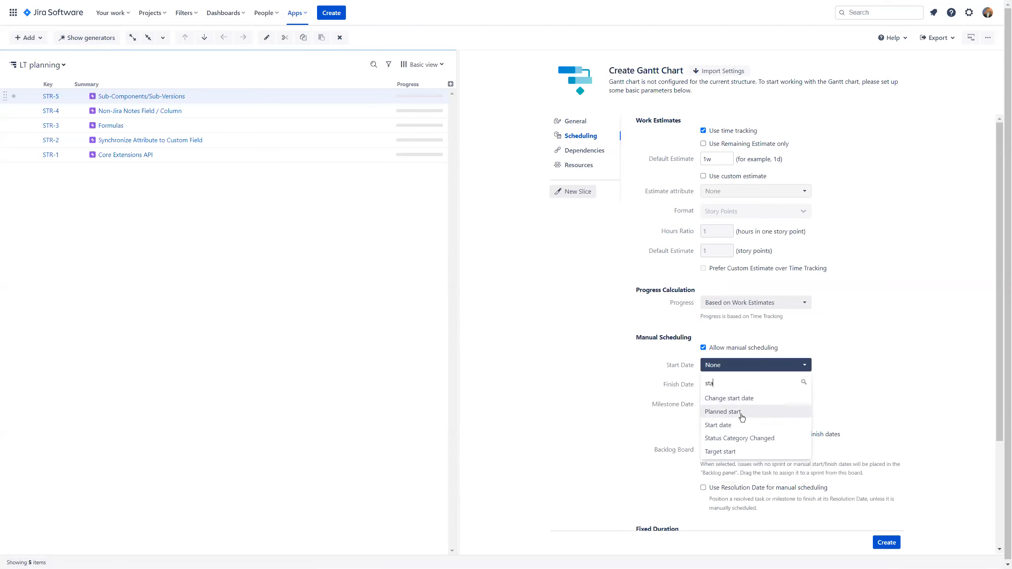
click(717, 424)
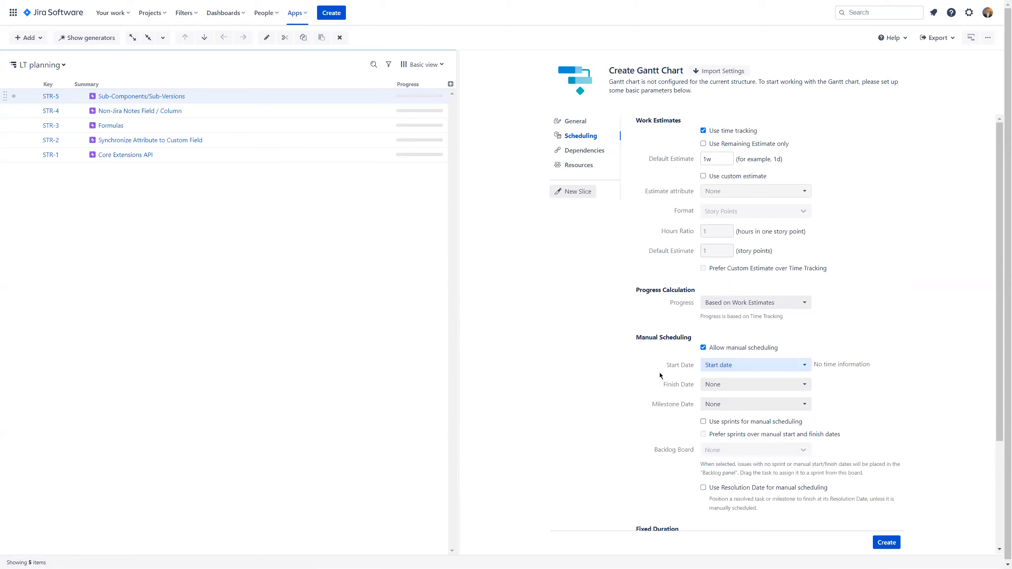
click(736, 384)
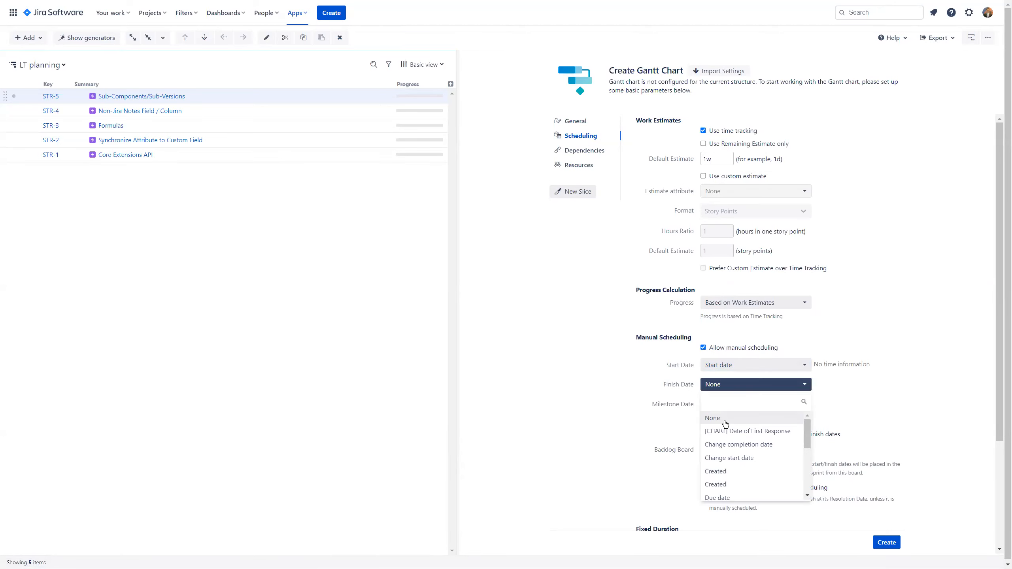
text(du)
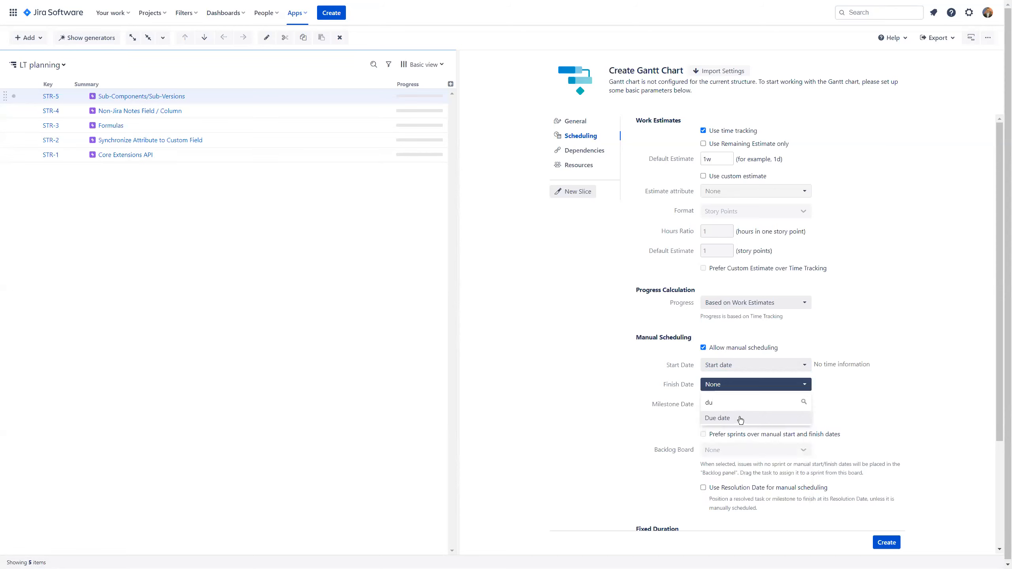
click(738, 417)
click(713, 404)
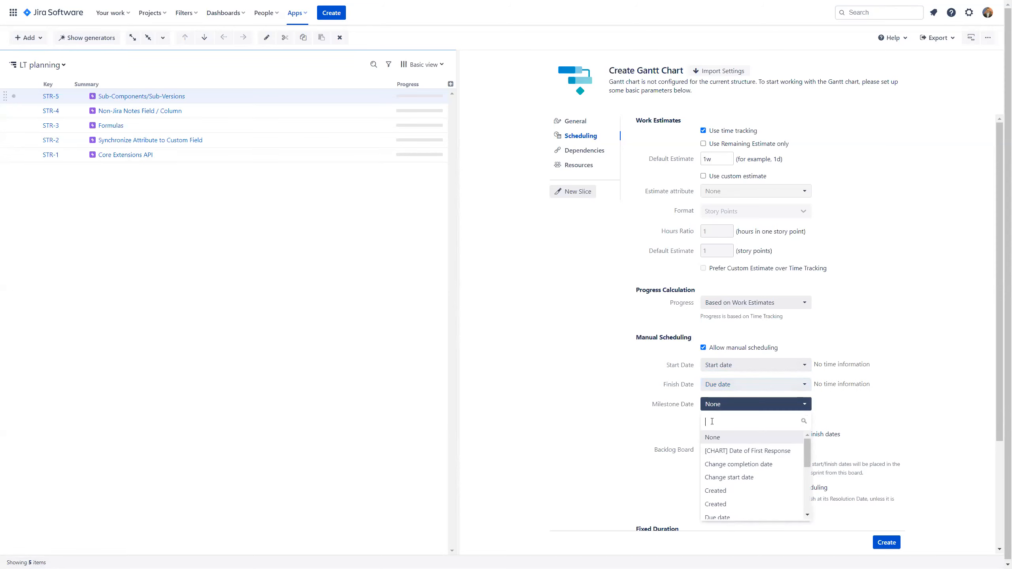
text(du)
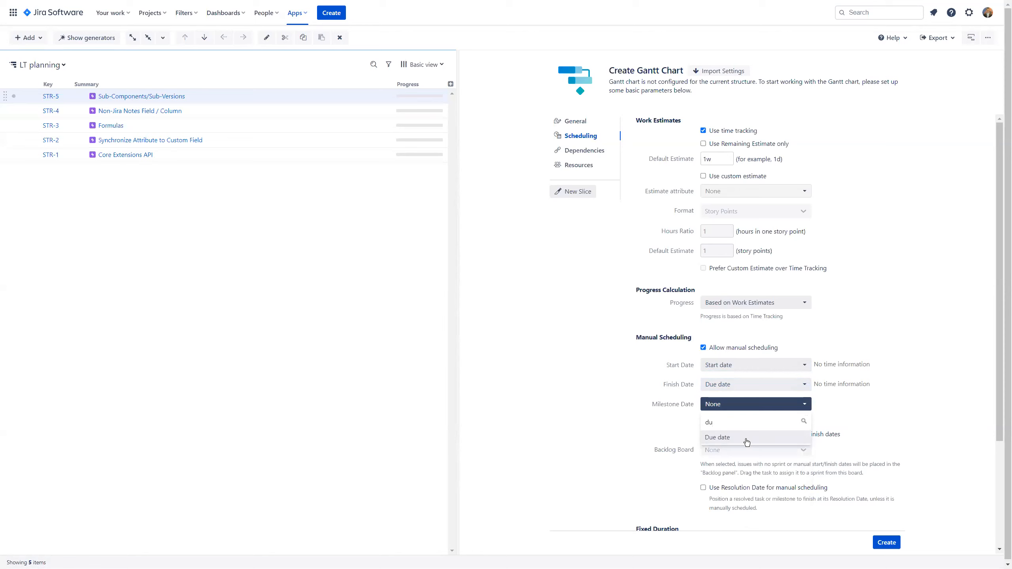
click(744, 440)
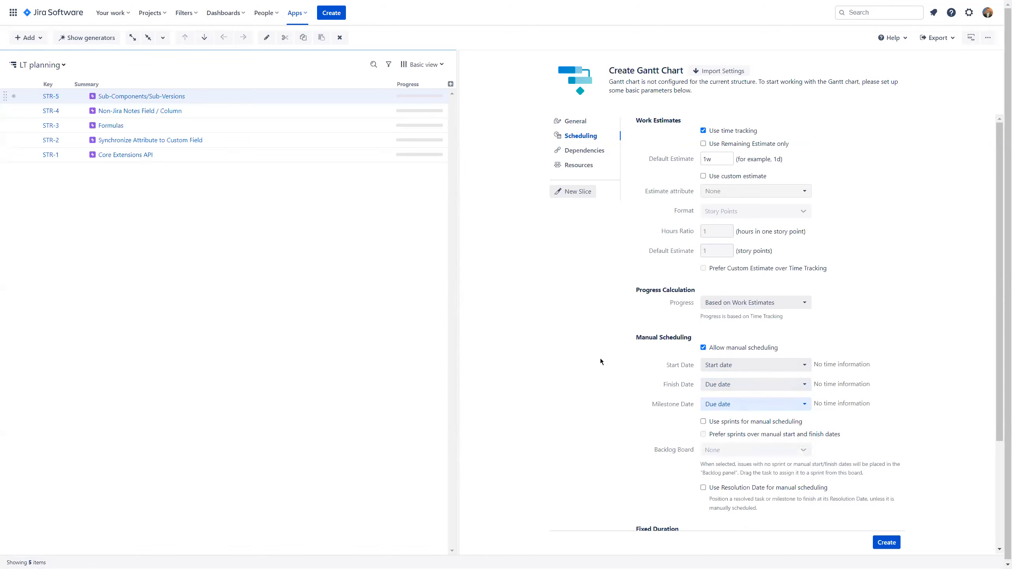
Step: Check the dependency settings and set the Gantt resource assignment attribute to Teams
click(584, 150)
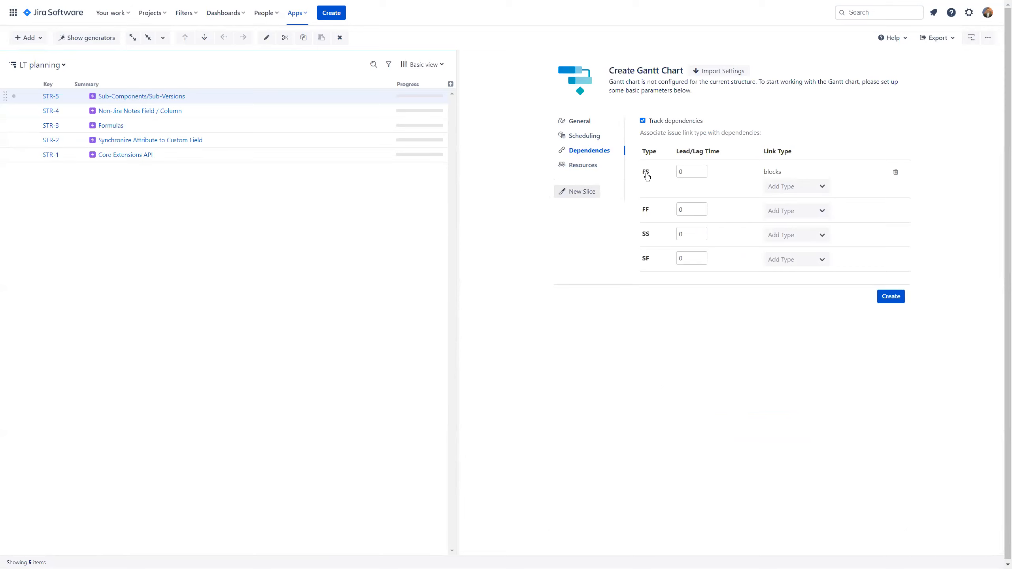
click(583, 164)
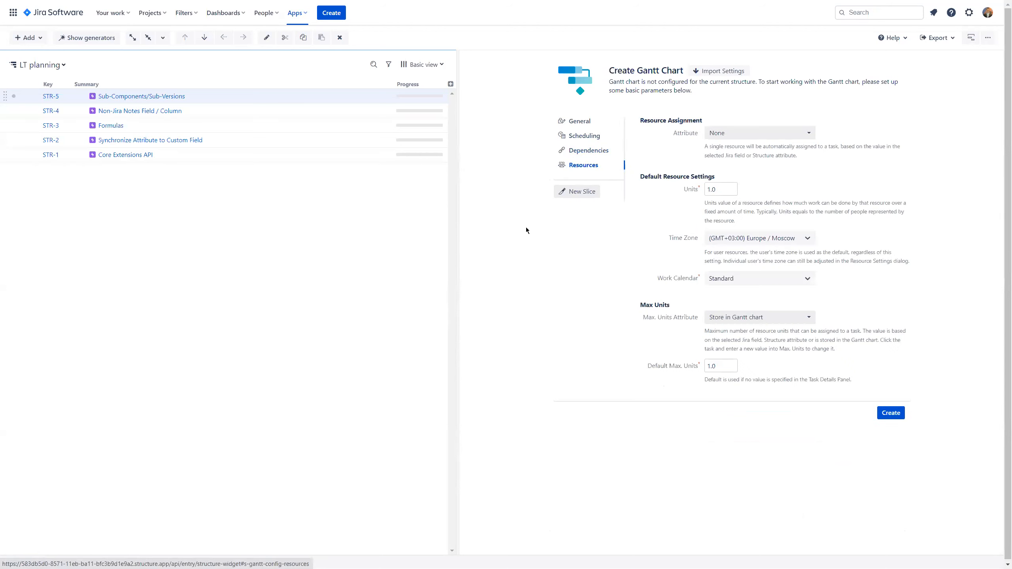
click(795, 135)
text(team)
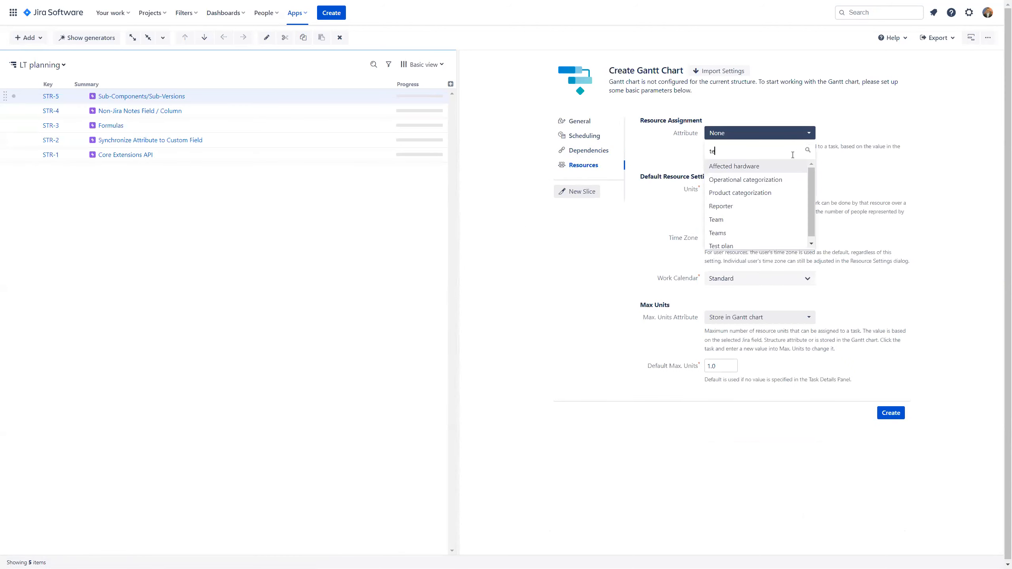
click(765, 185)
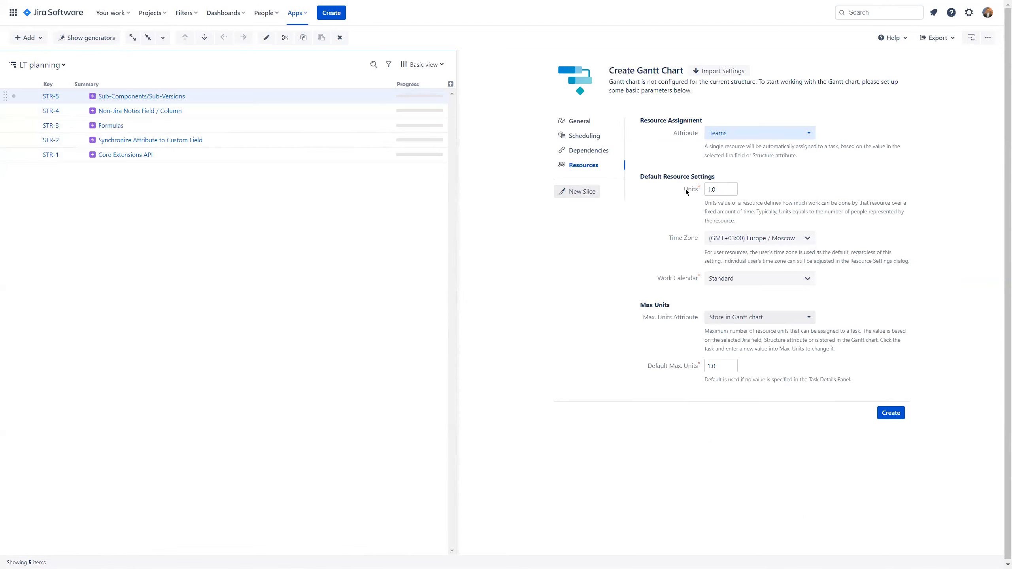
Step: Set the default resource units to 4 and create the Gantt chart
double_click(728, 190)
text(4)
click(1000, 392)
click(903, 414)
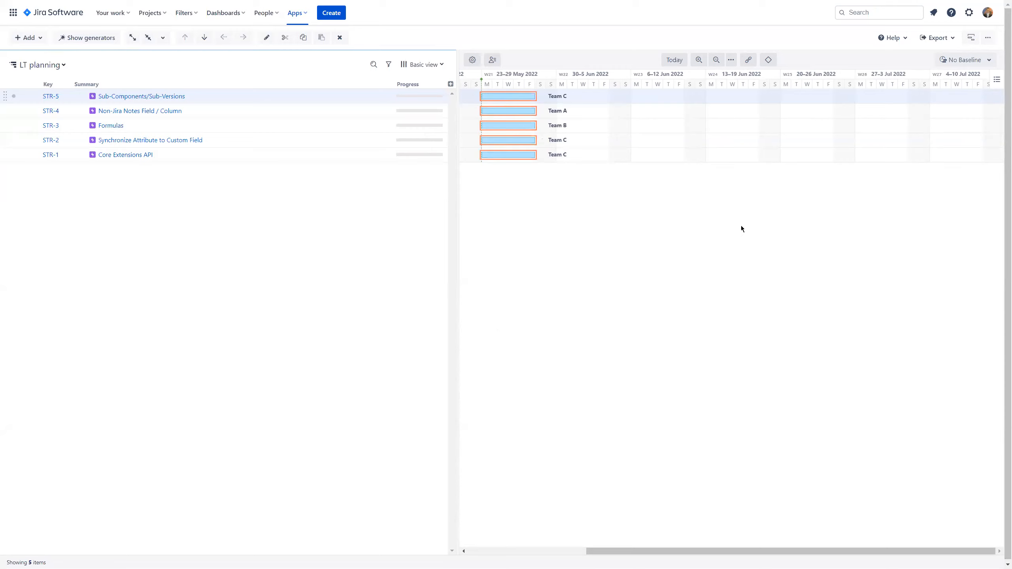
Step: Turn off the Critical Path and Resources Assigned display options on the Gantt chart
click(997, 82)
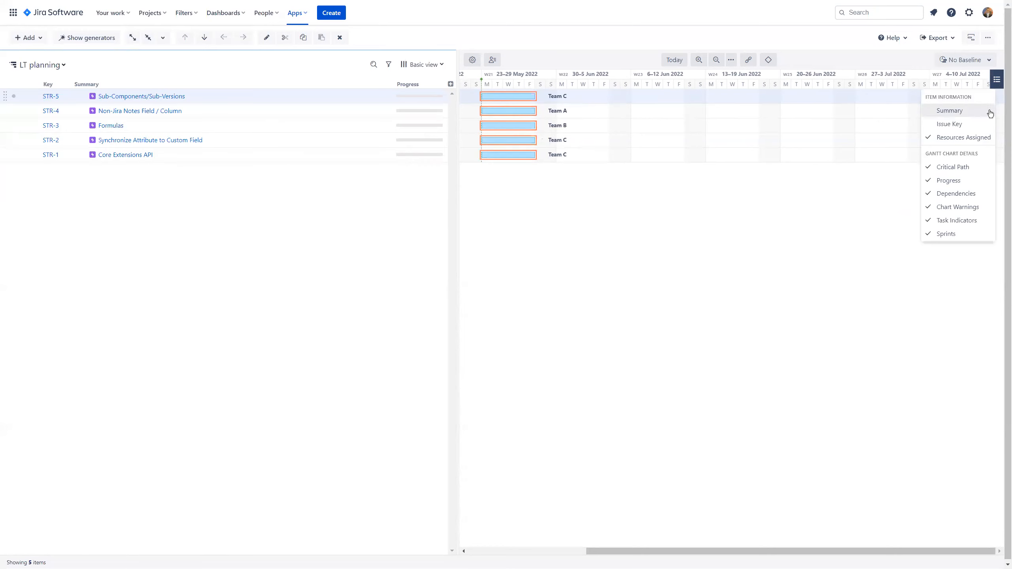
click(970, 171)
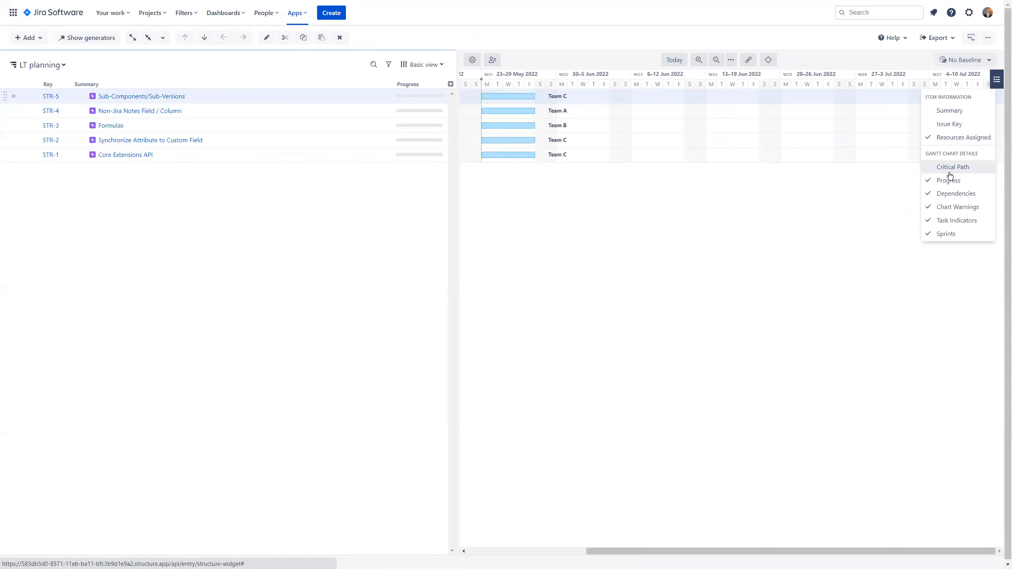
click(962, 139)
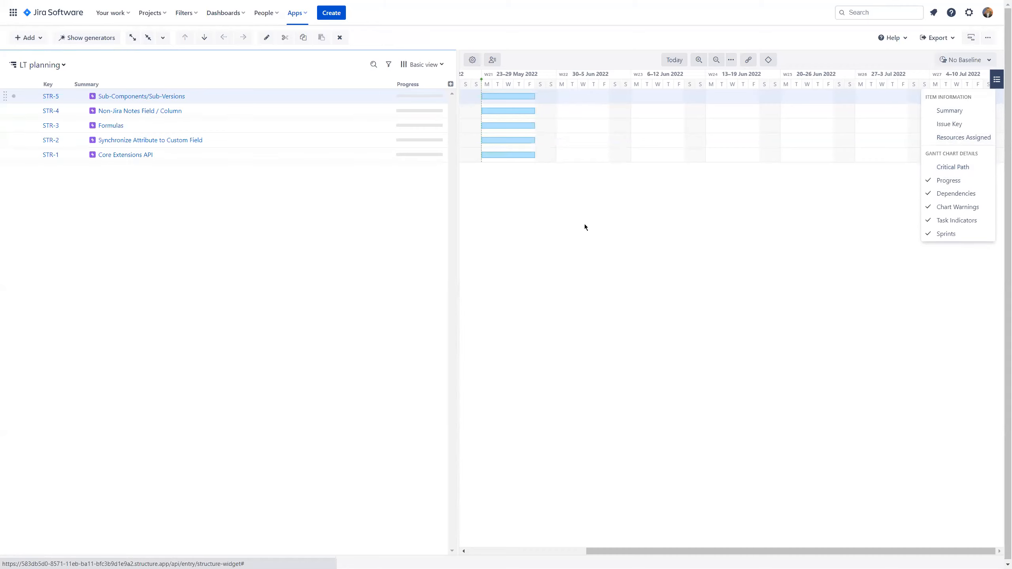
click(612, 230)
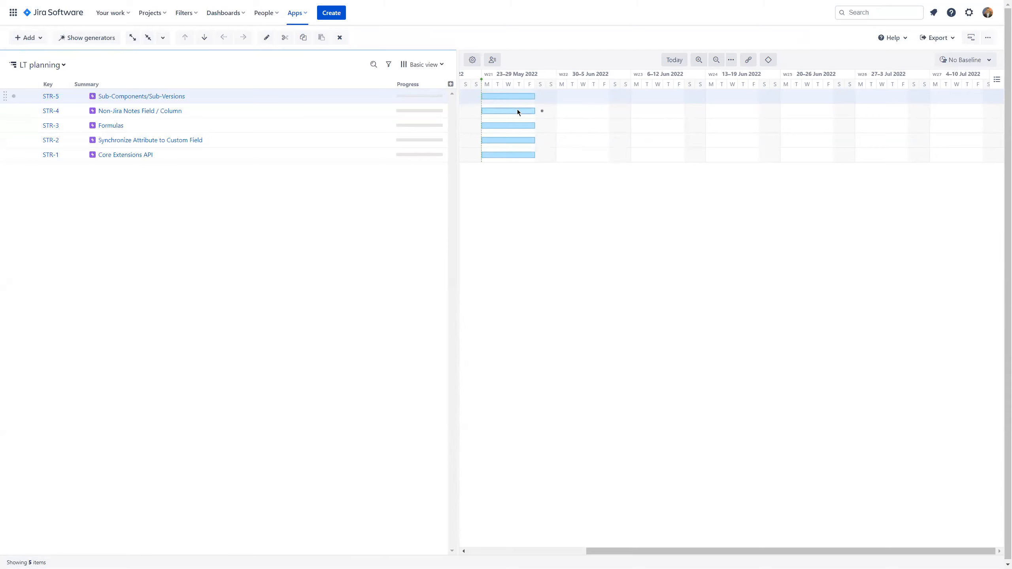
Step: Add an Original estimate column to the structure and enable horizontal scrolling for the columns
click(450, 84)
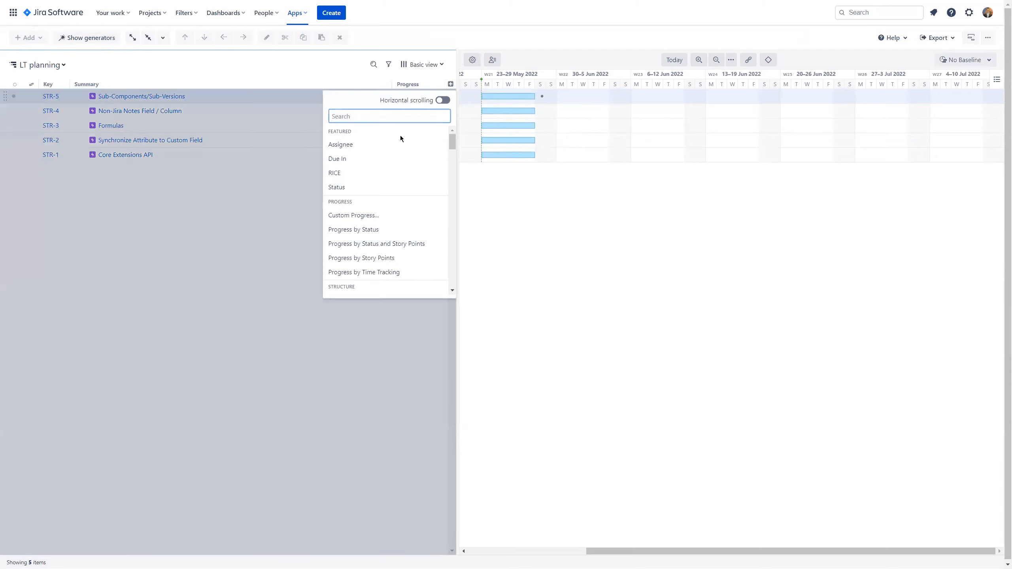
text(ori)
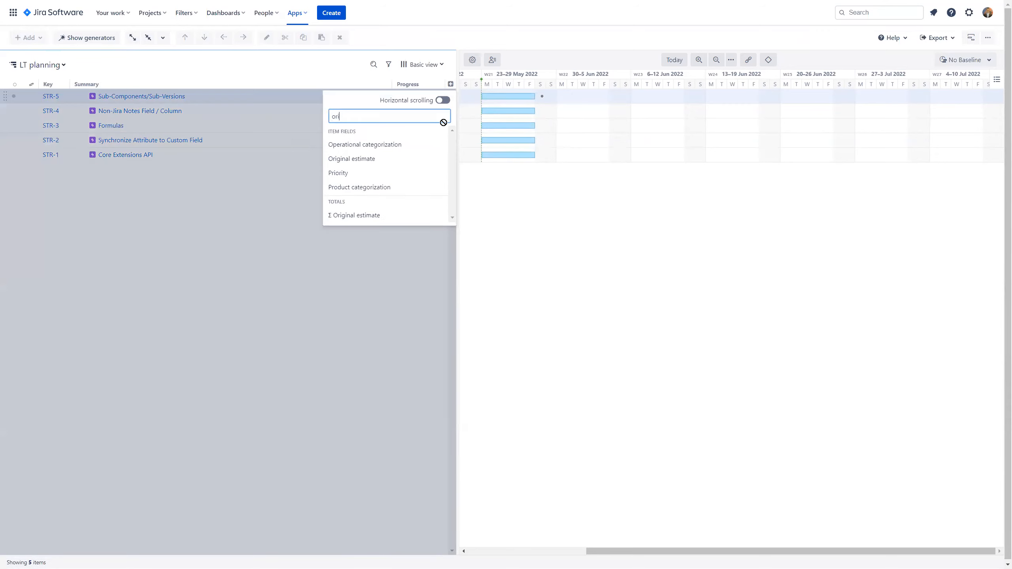
click(382, 159)
click(450, 84)
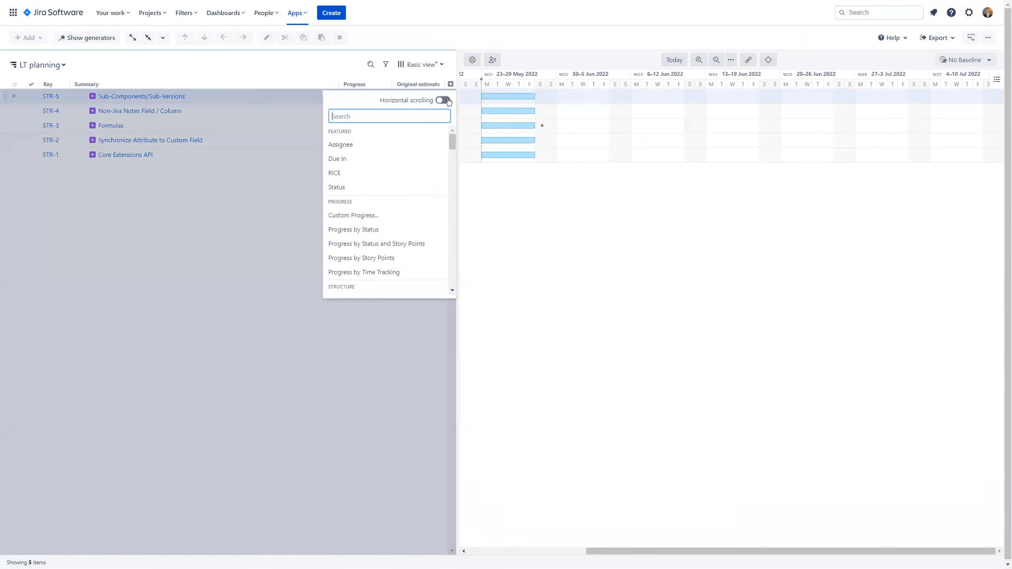
click(448, 85)
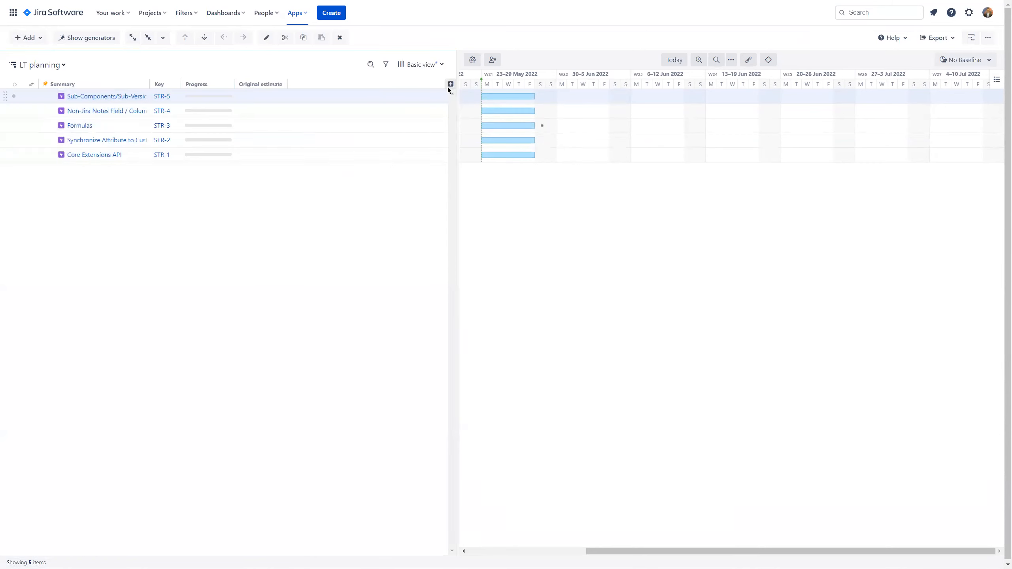
Step: Add the Start date and Due date columns to the structure
click(448, 85)
text(start)
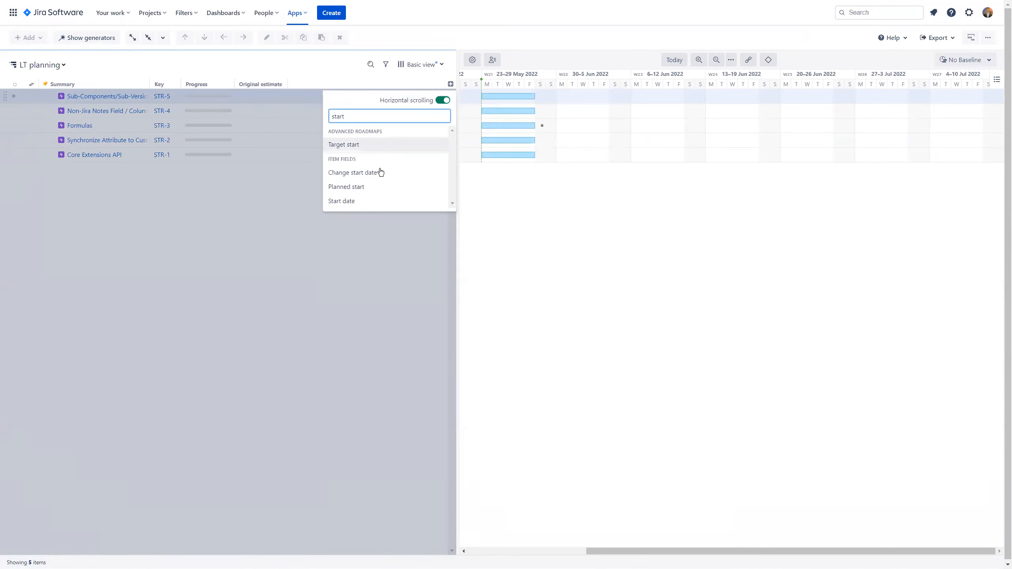
click(382, 201)
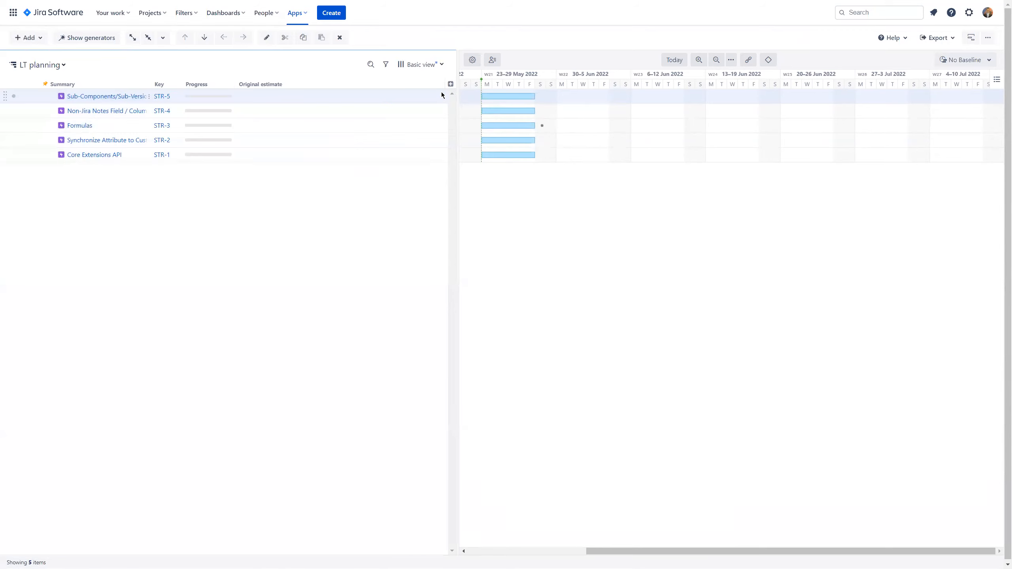
click(450, 84)
text(due)
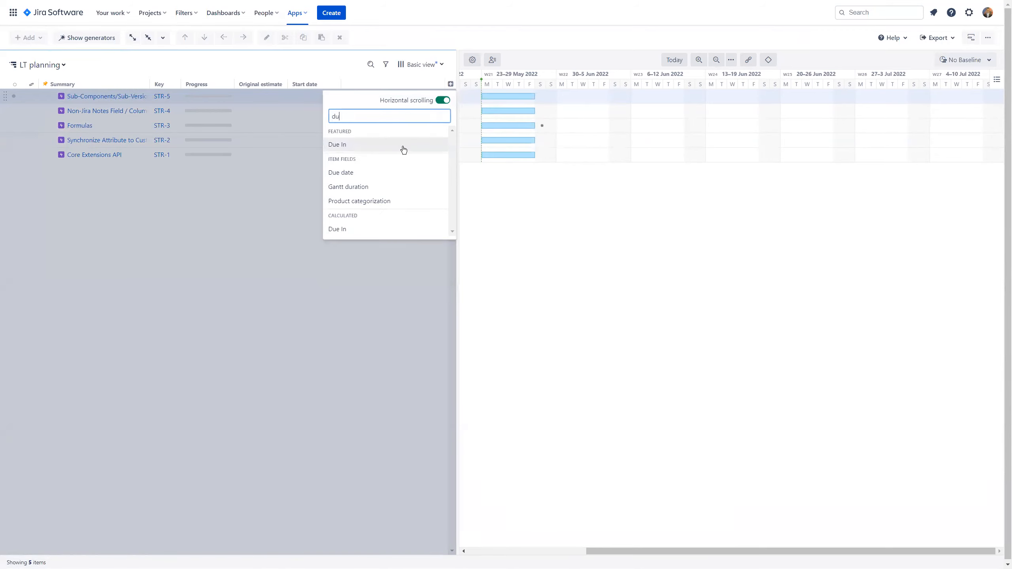
click(375, 167)
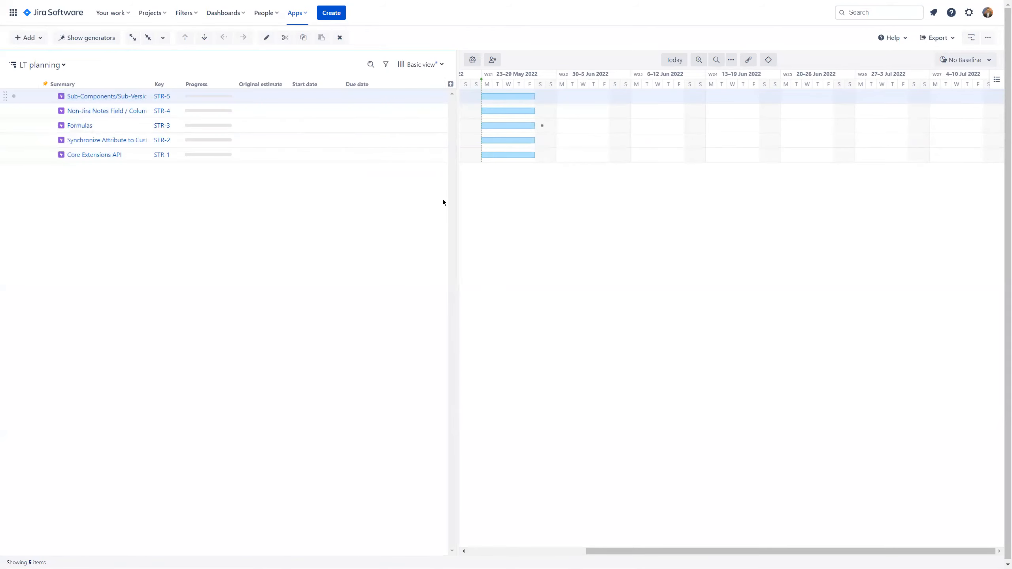
Step: Set the original estimate of STR-5 to 10w and of STR-4 to 8w
double_click(270, 96)
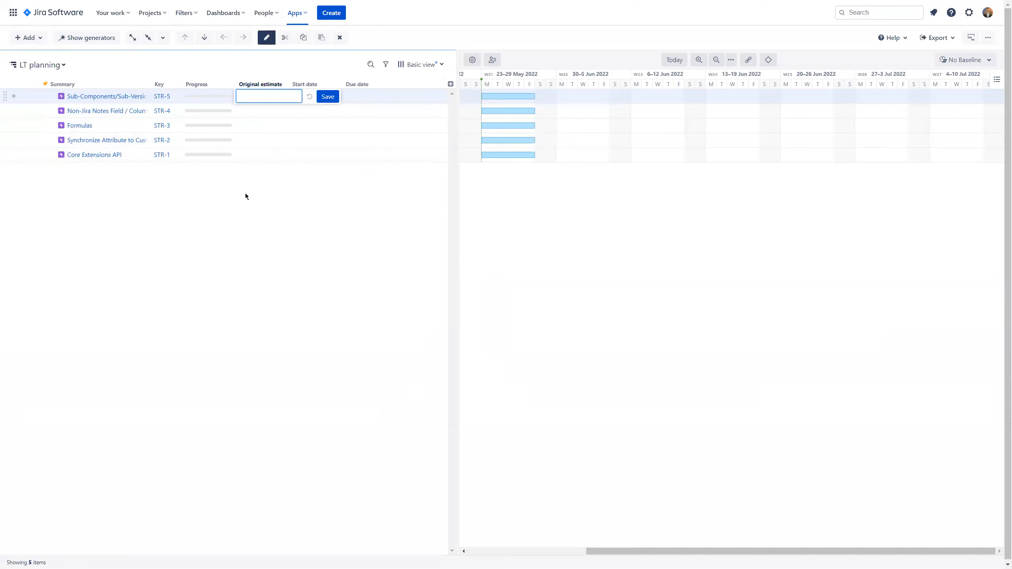
text(10w)
click(333, 95)
double_click(251, 113)
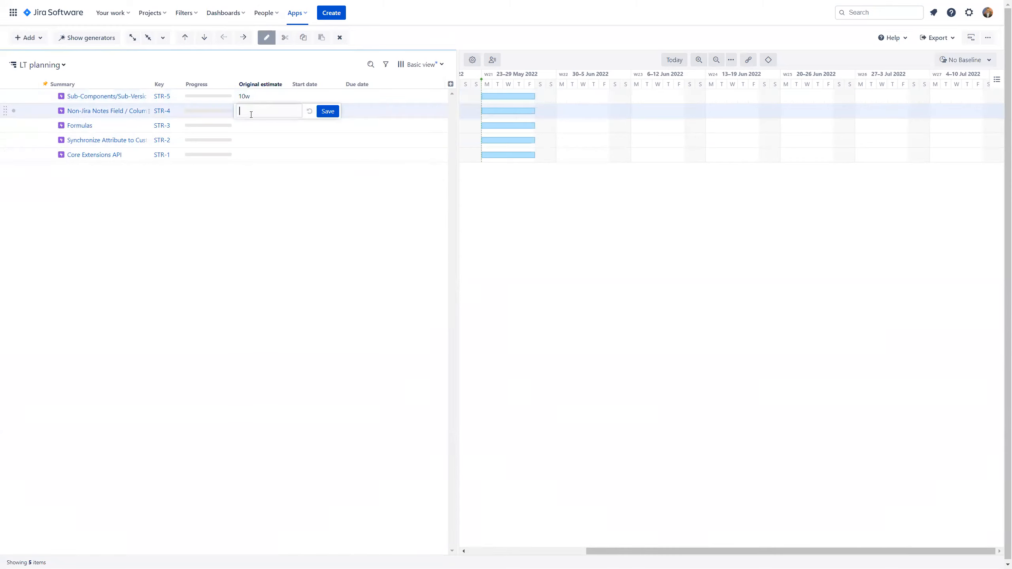
text(8w)
click(319, 113)
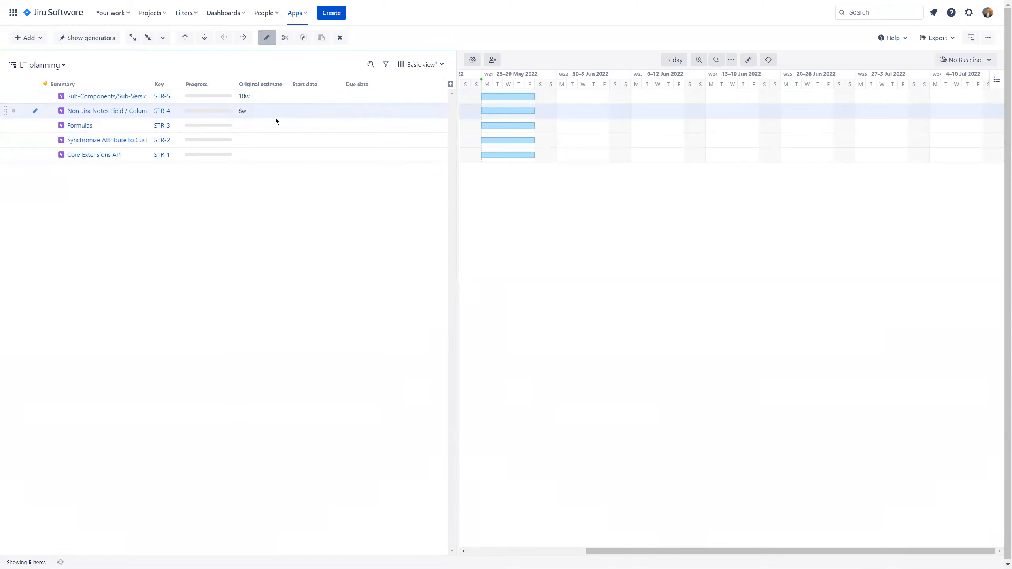
Step: Enter original estimates of 7m for STR-3 and 6m for STR-2
double_click(246, 132)
text(7m)
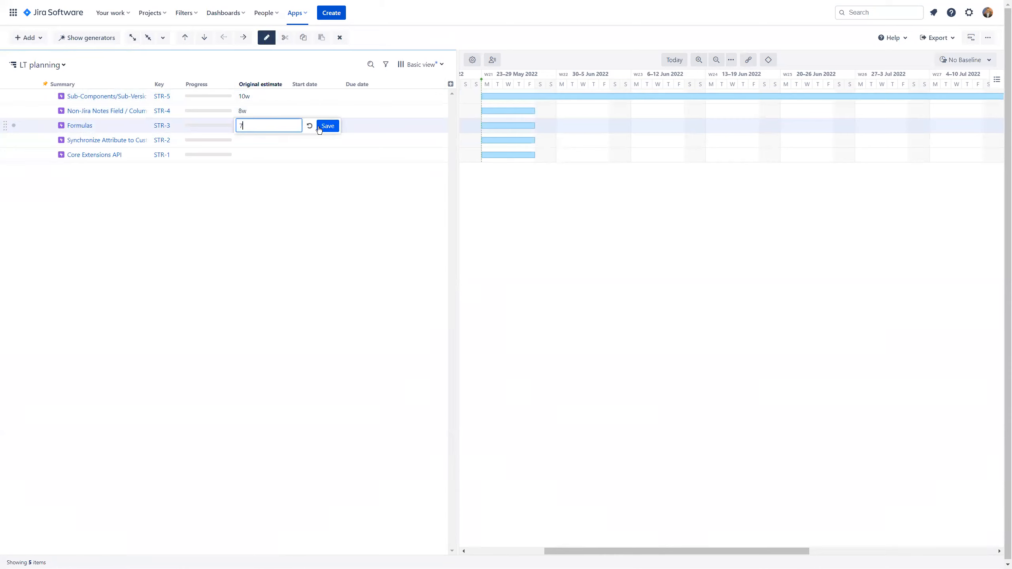
click(321, 127)
double_click(249, 140)
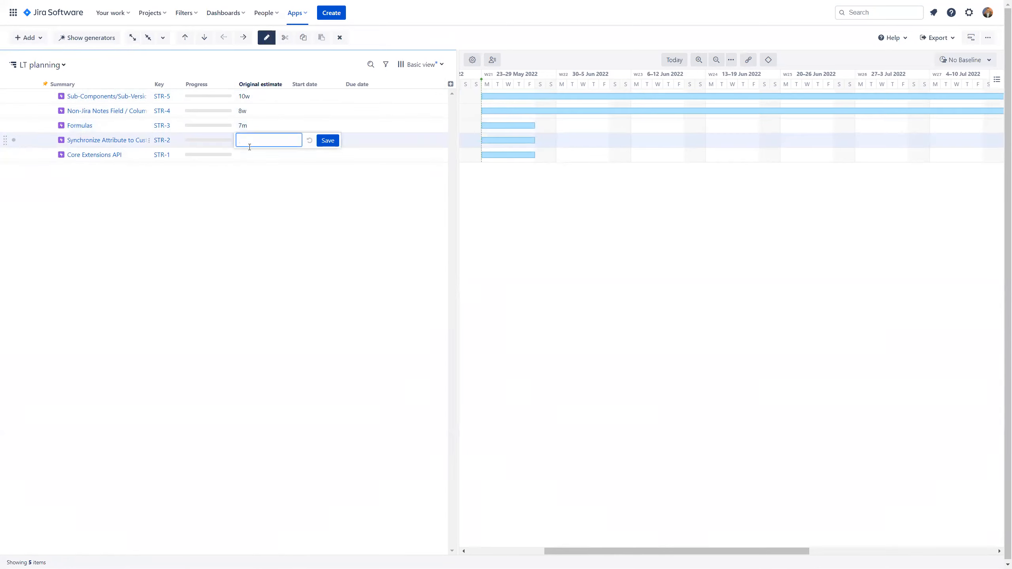
text(6m)
click(325, 140)
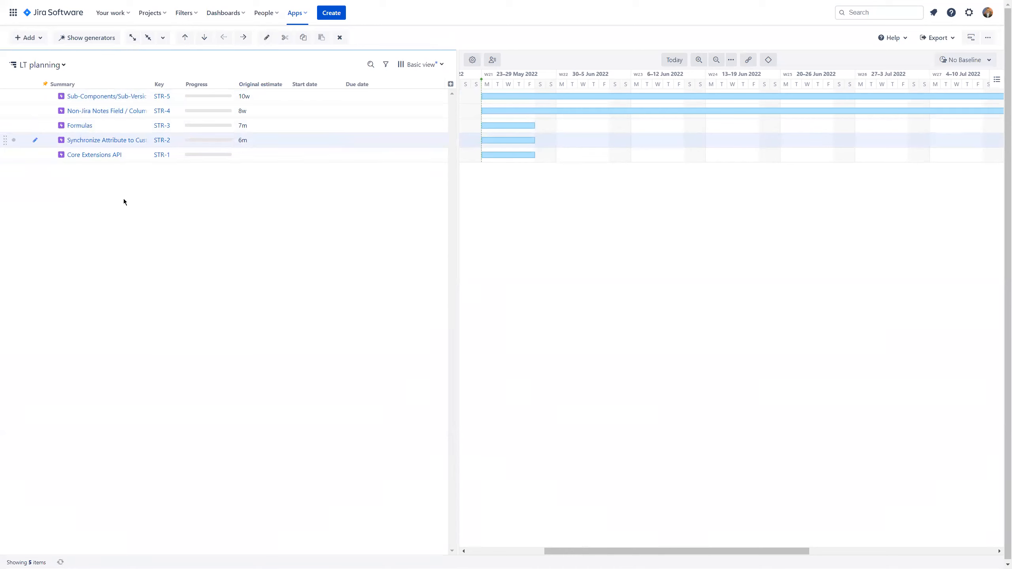
Step: Correct the original estimates to 7w for STR-3 and 6w for STR-2
click(715, 60)
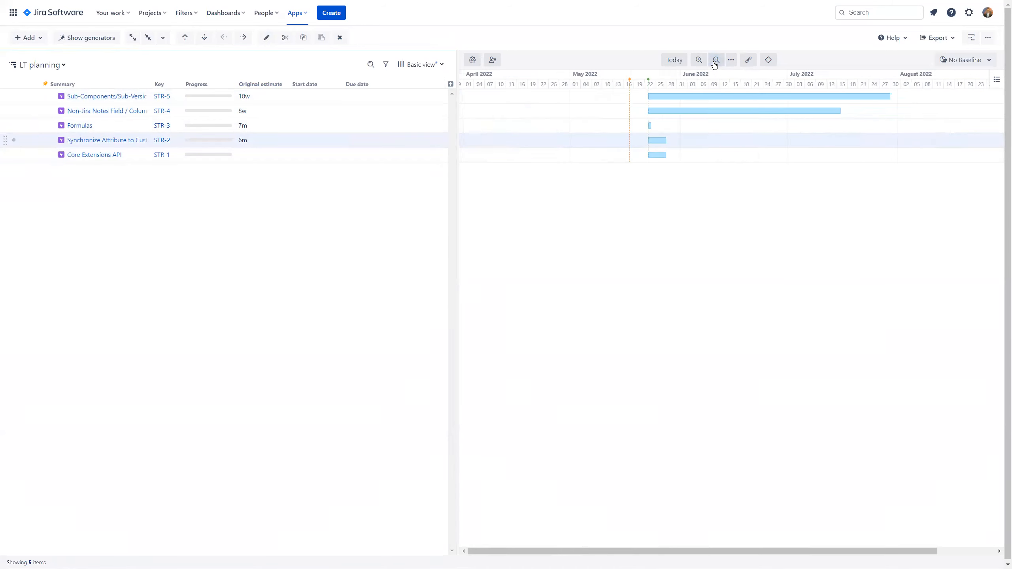
double_click(249, 126)
click(262, 127)
text(w)
click(333, 129)
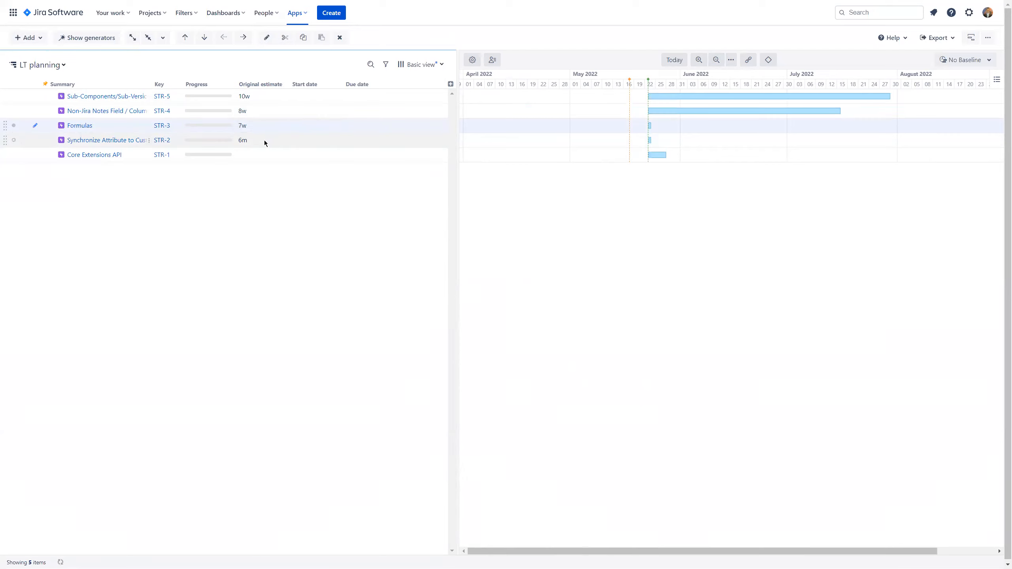
double_click(258, 140)
click(257, 140)
key(BackSpace)
text(w)
click(319, 145)
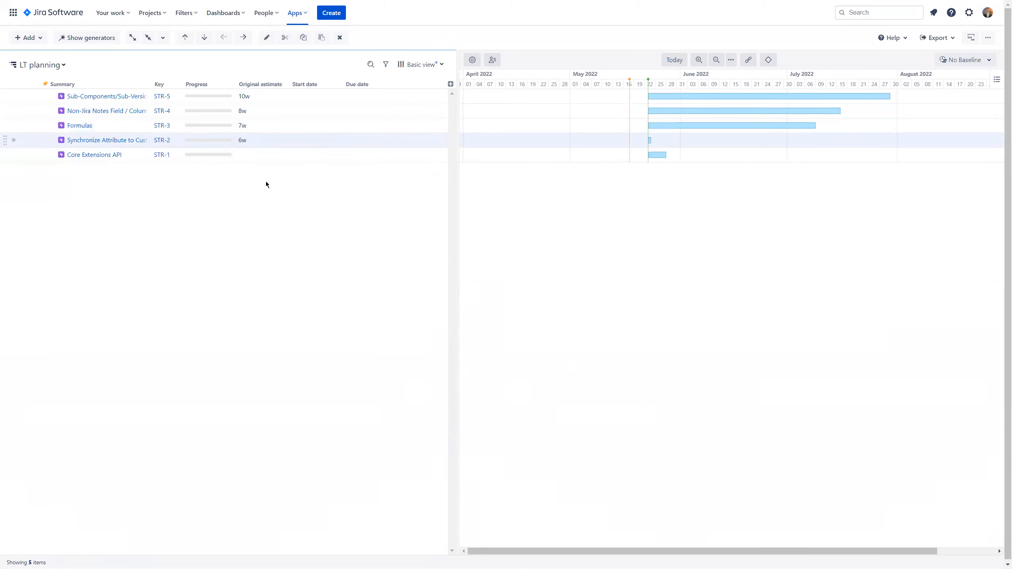
Step: Extend the STR-1 Core Extensions API bar in the Gantt chart to an estimate of about 6w 3d 1h
drag(637, 552, 687, 551)
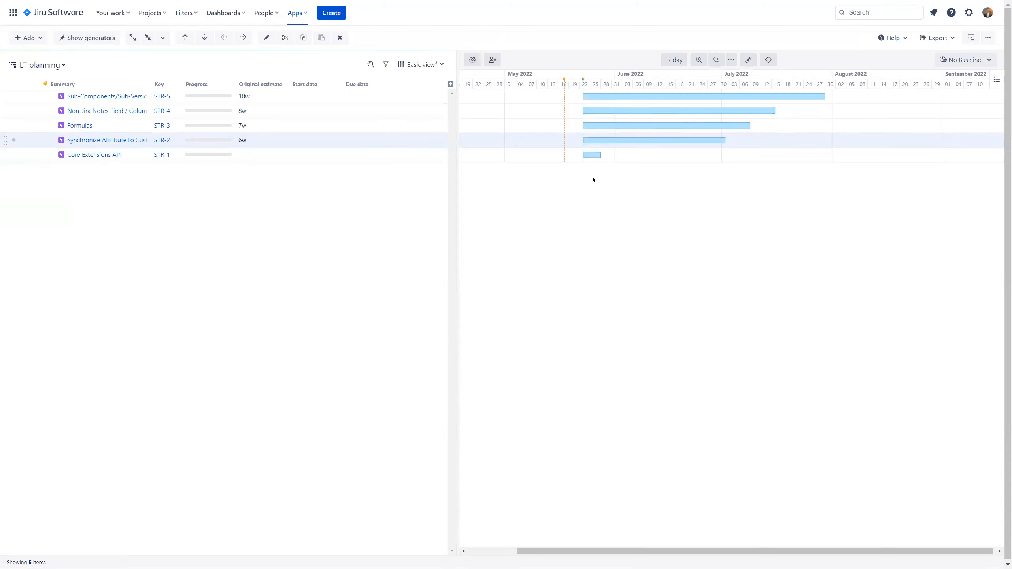
drag(601, 155, 741, 162)
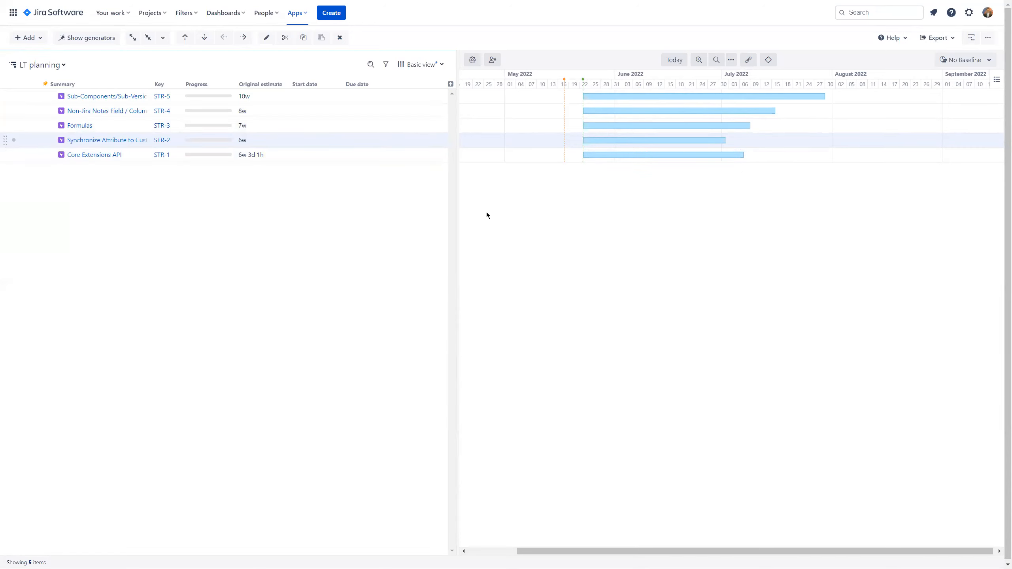
drag(630, 551, 633, 551)
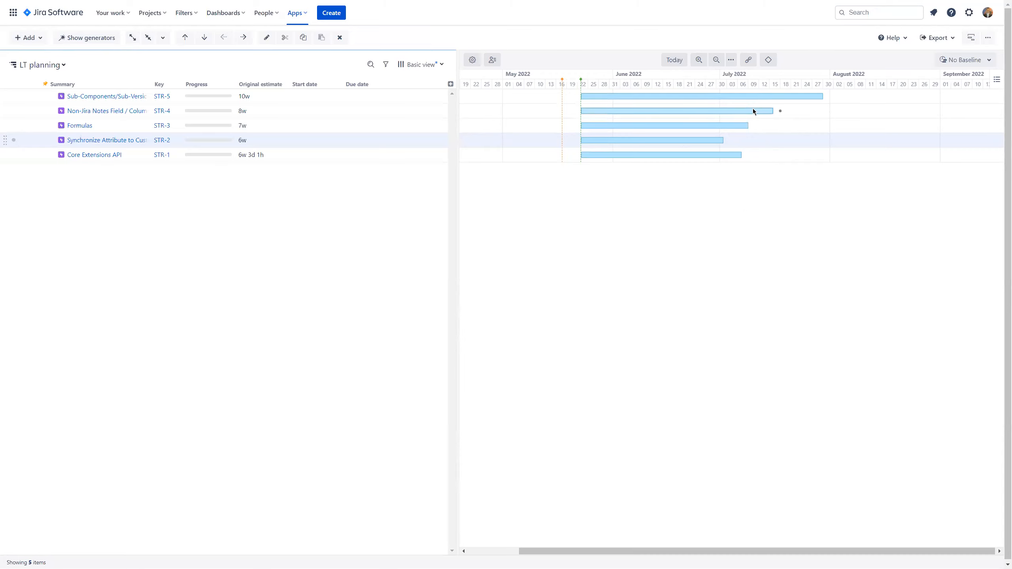
Step: Link the end of STR-5 to the start of STR-4, and the end of STR-4 to the starts of STR-3 and STR-2
drag(829, 96, 575, 110)
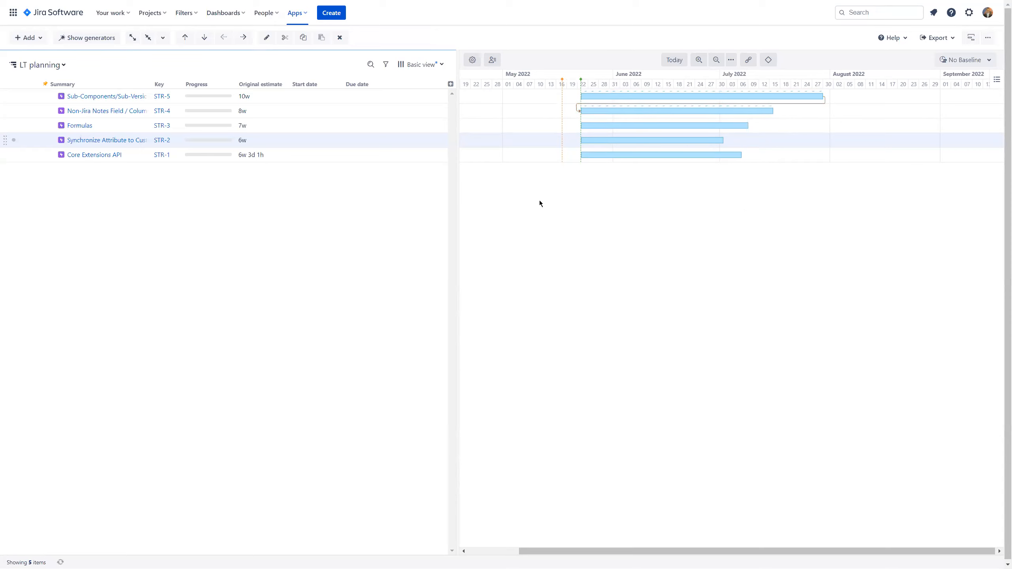
click(716, 60)
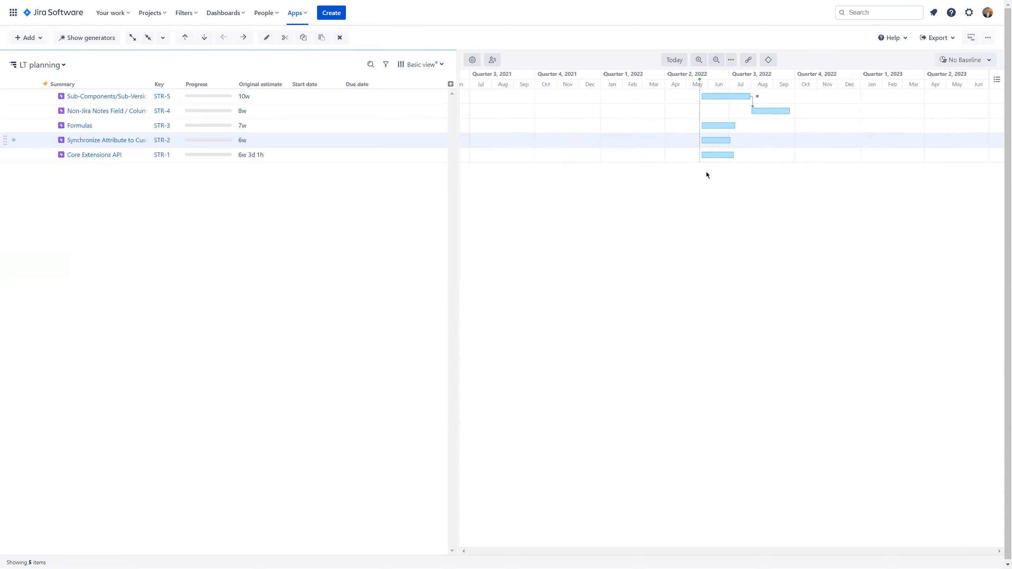
drag(796, 110, 695, 128)
drag(797, 111, 701, 141)
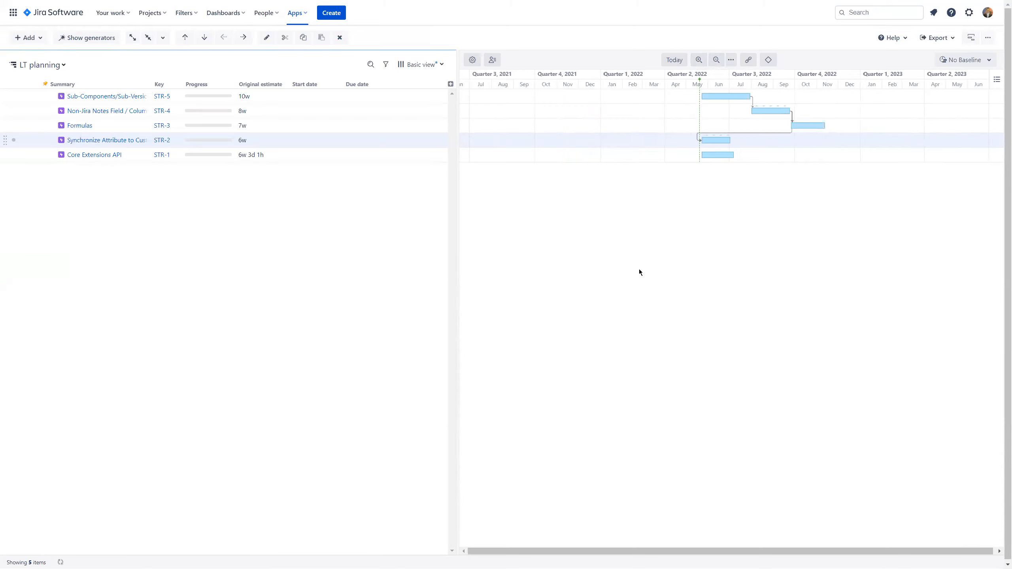
Step: Move the STR-1 Core Extensions API bar along the timeline so that it starts on 29/Sep/22
click(699, 60)
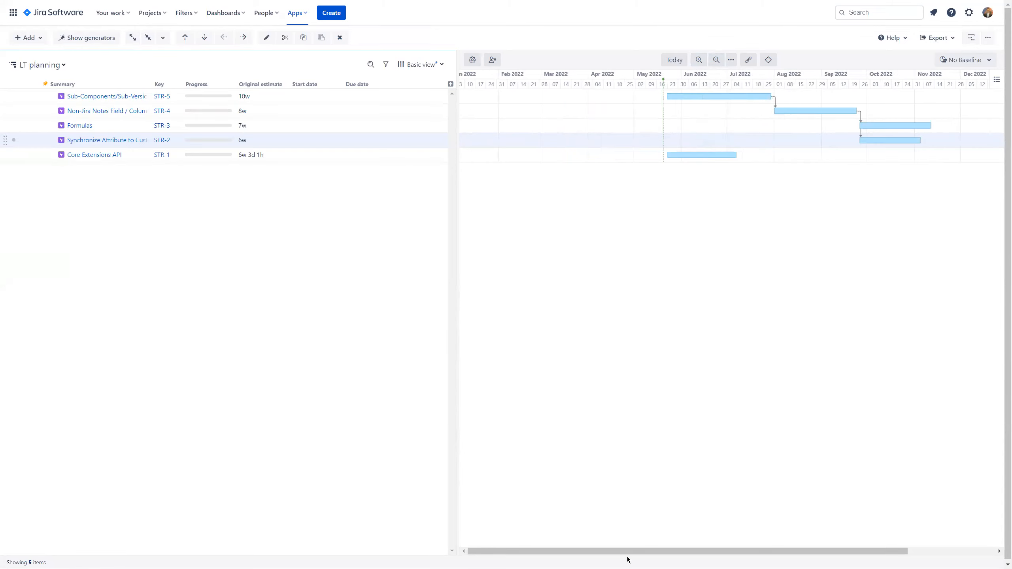
drag(624, 551, 679, 551)
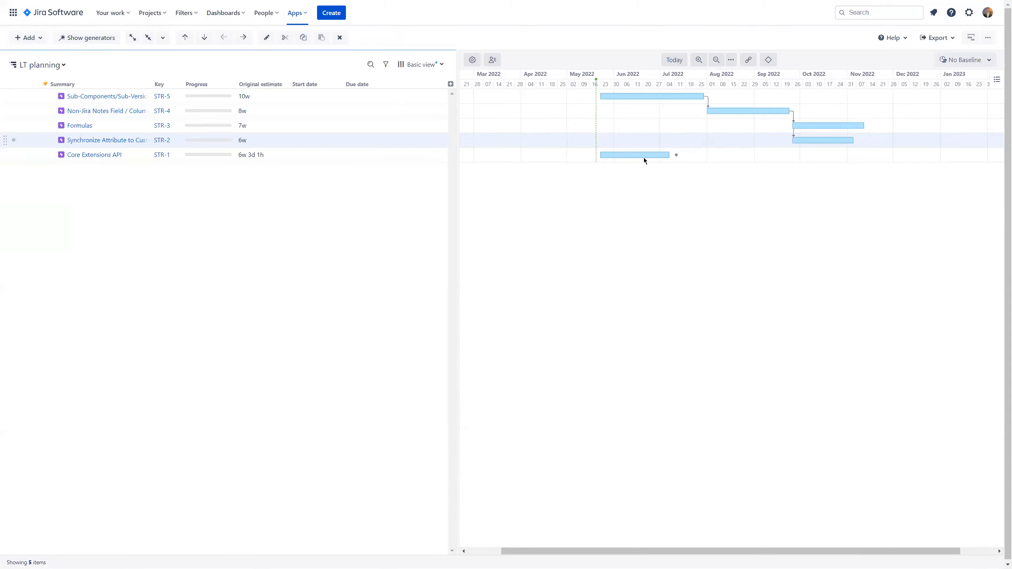
drag(628, 156, 824, 154)
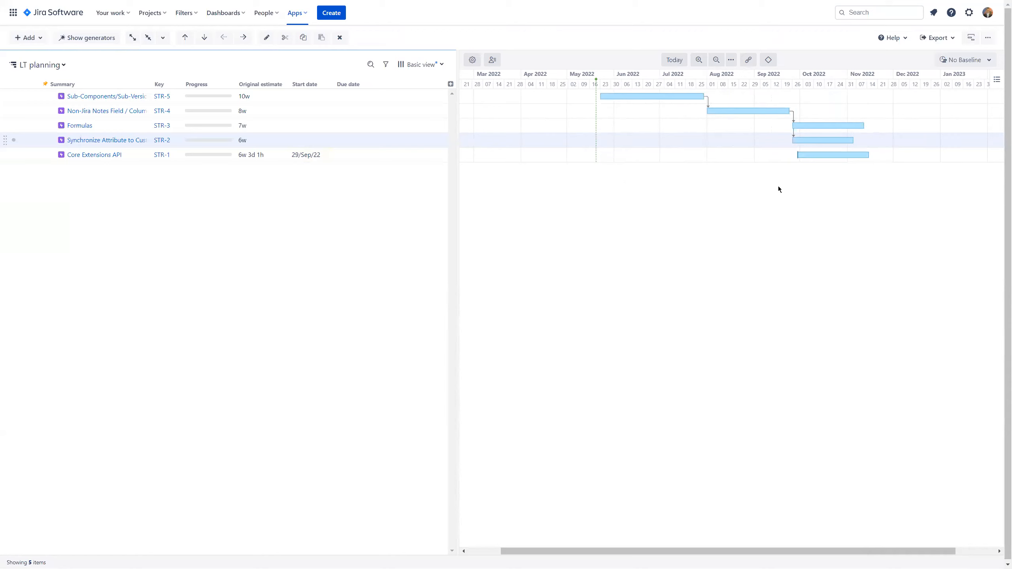
Step: Examine the scheduling mode and resource details of STR-1 and STR-5
click(808, 155)
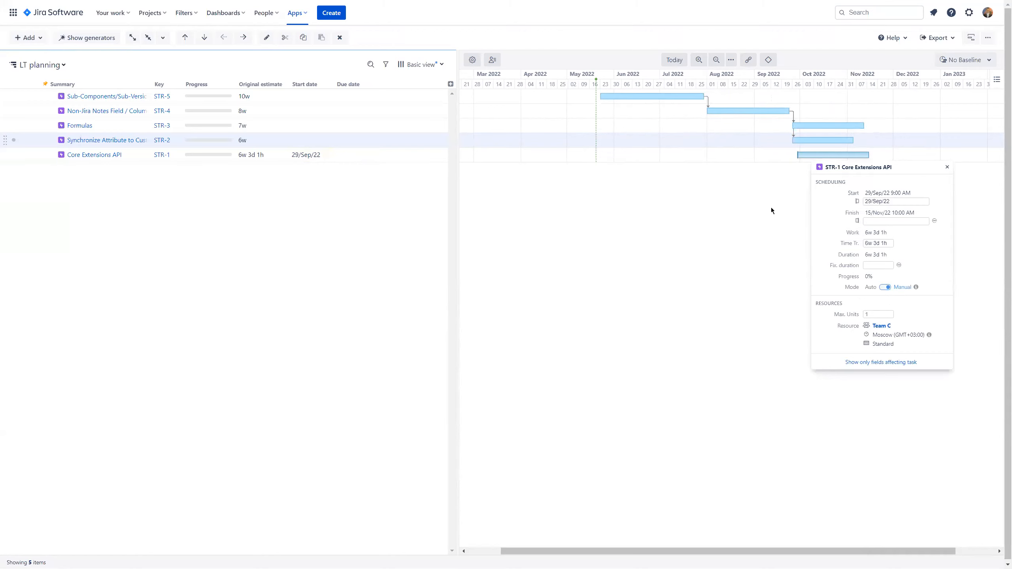
click(755, 218)
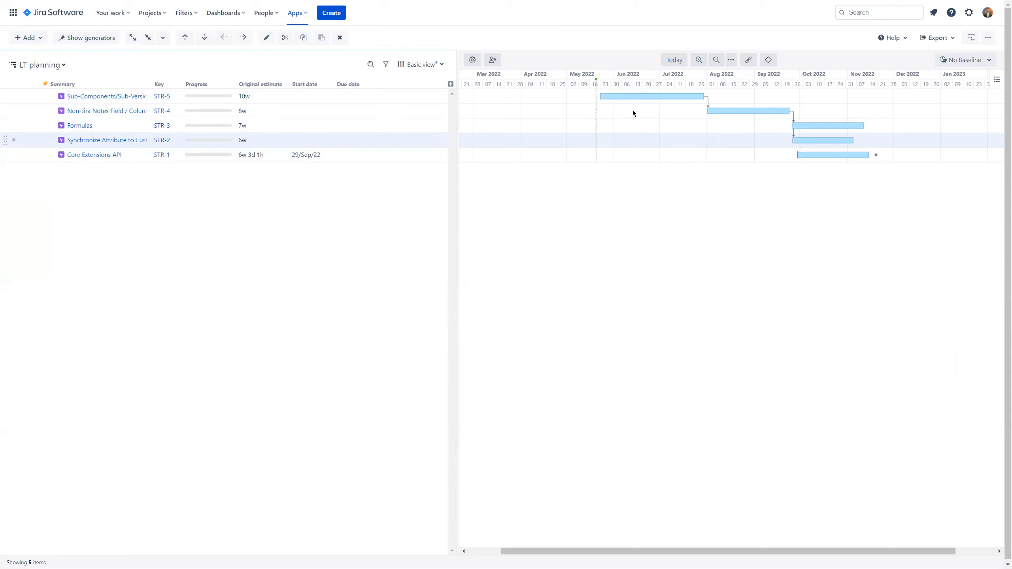
click(631, 95)
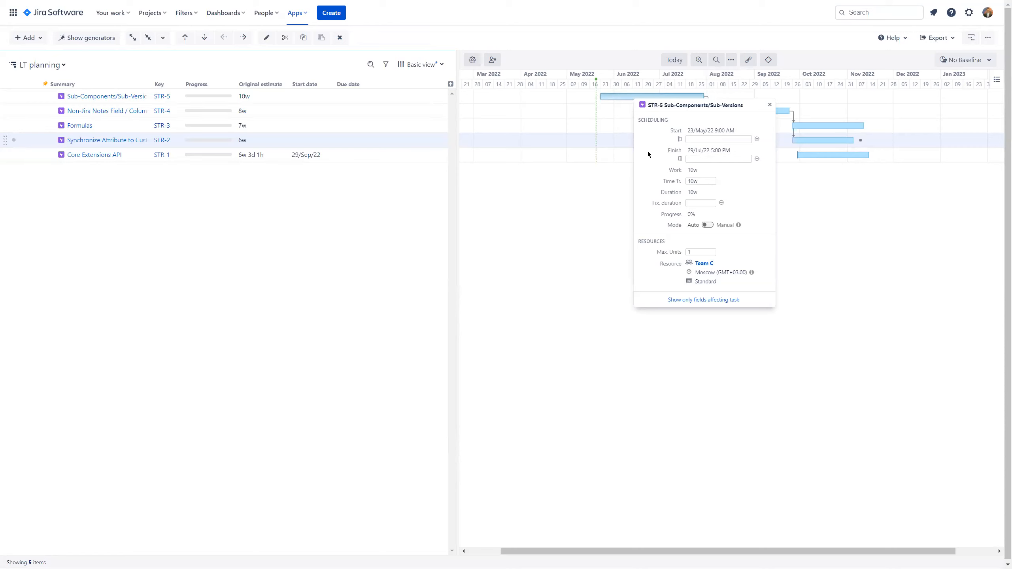
Step: Lengthen the STR-5 Sub-Components/Sub-Versions bar to an estimate of about 10w 4d
click(699, 60)
drag(723, 548, 635, 549)
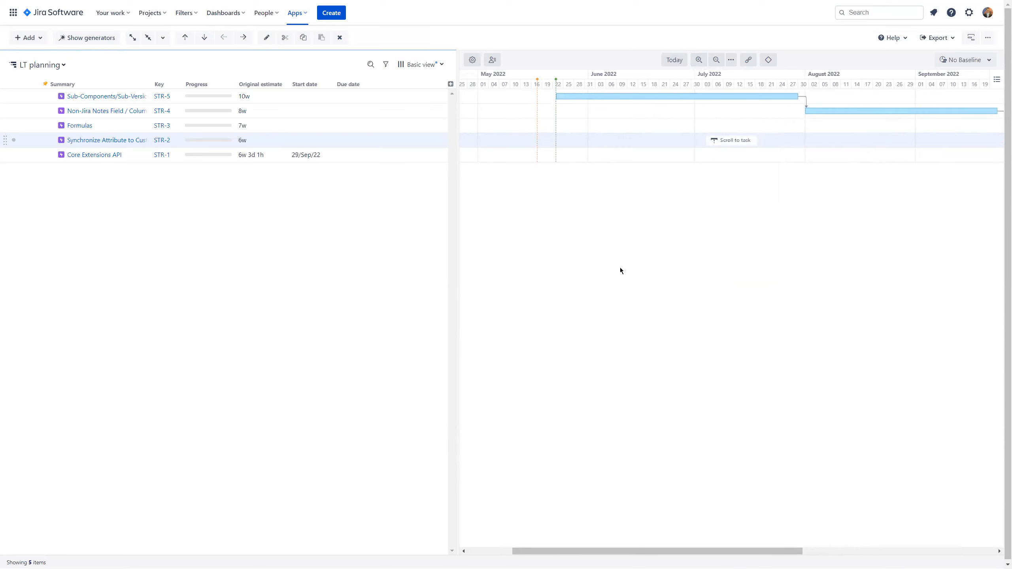
click(715, 59)
drag(656, 552, 699, 551)
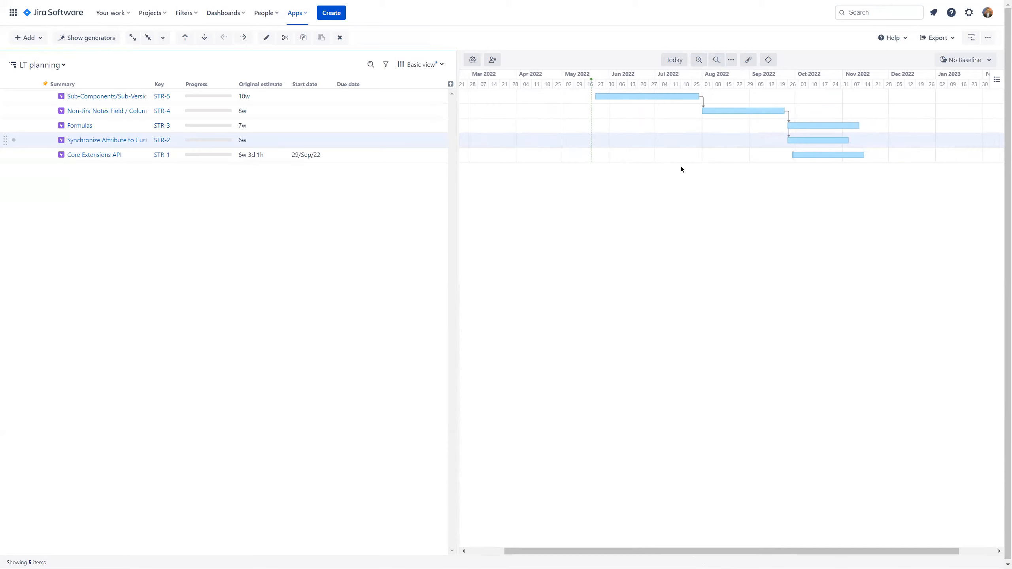
drag(699, 94, 708, 96)
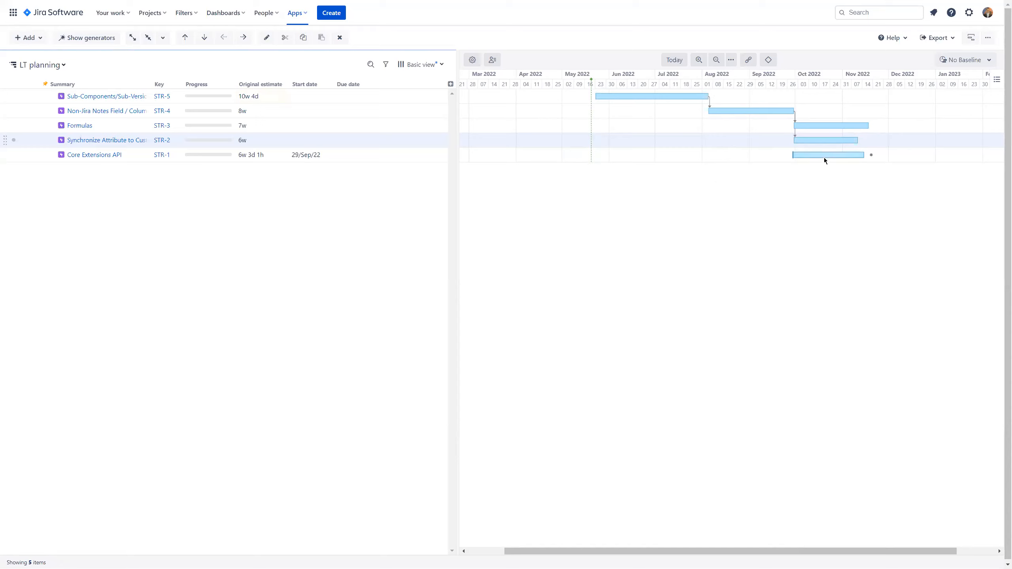
Step: Link the end of STR-2 to the start of STR-1 and resolve STR-1's scheduling conflict with Auto Schedule
drag(864, 140, 792, 155)
click(816, 154)
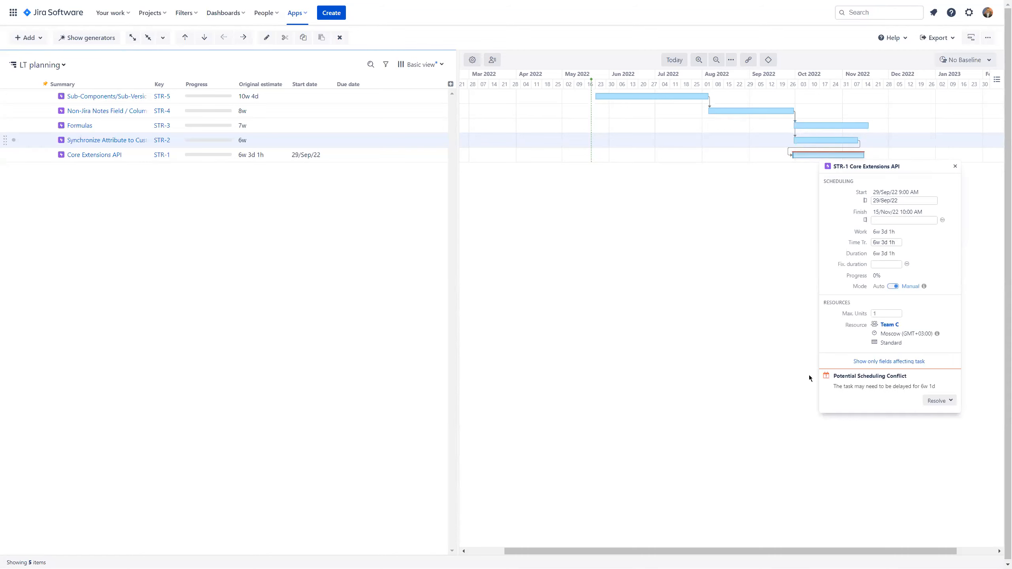
click(951, 402)
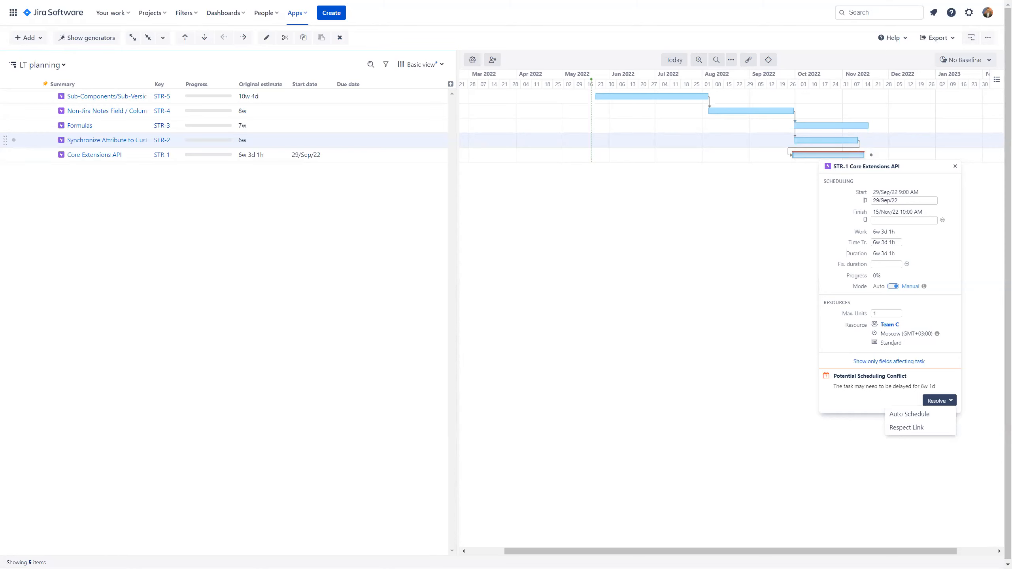
click(919, 417)
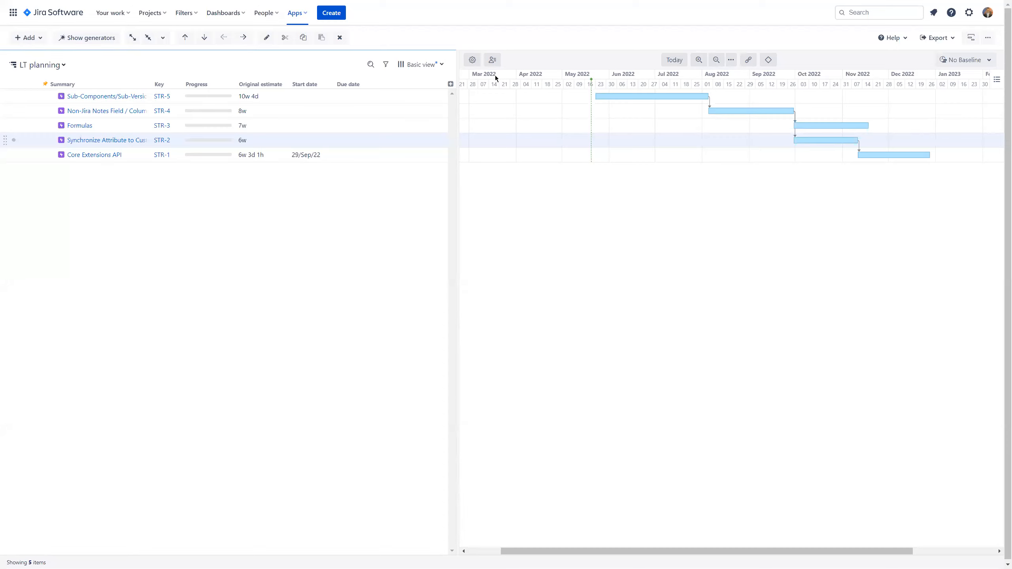
Step: Display the fix versions of the ALM Structure project on the Gantt timeline and save the chart settings
click(473, 62)
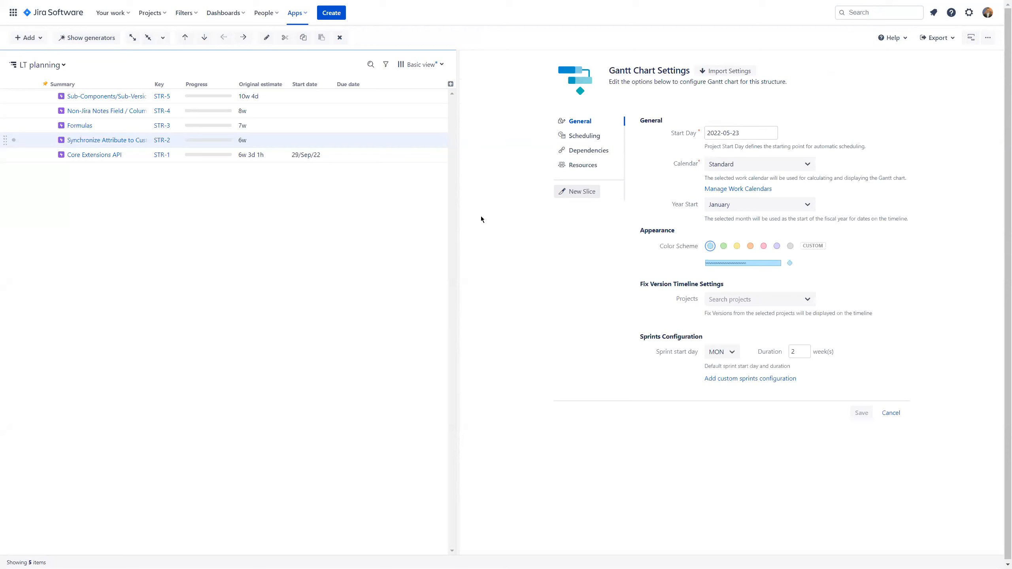
click(808, 300)
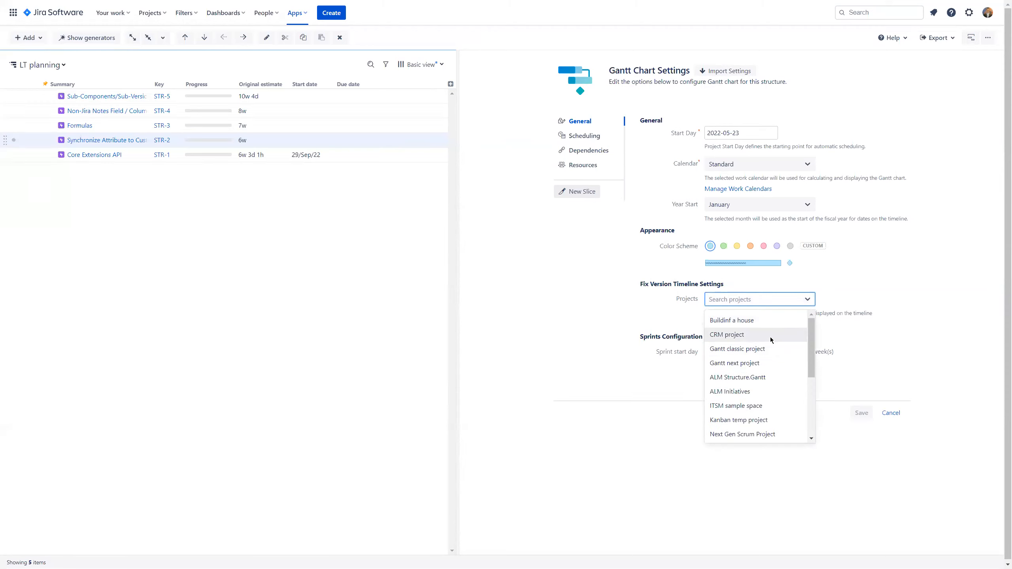
text(alm)
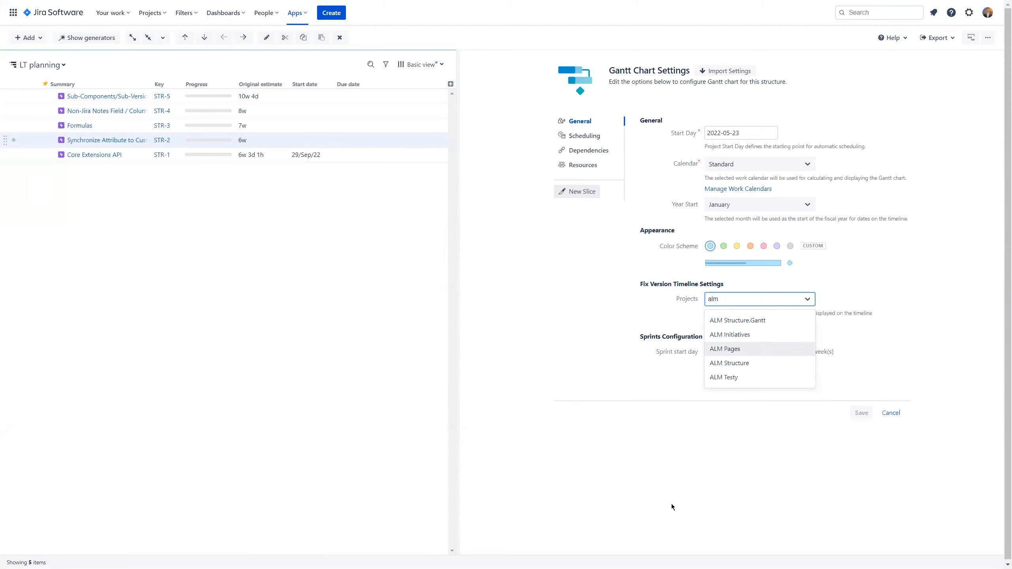
click(730, 363)
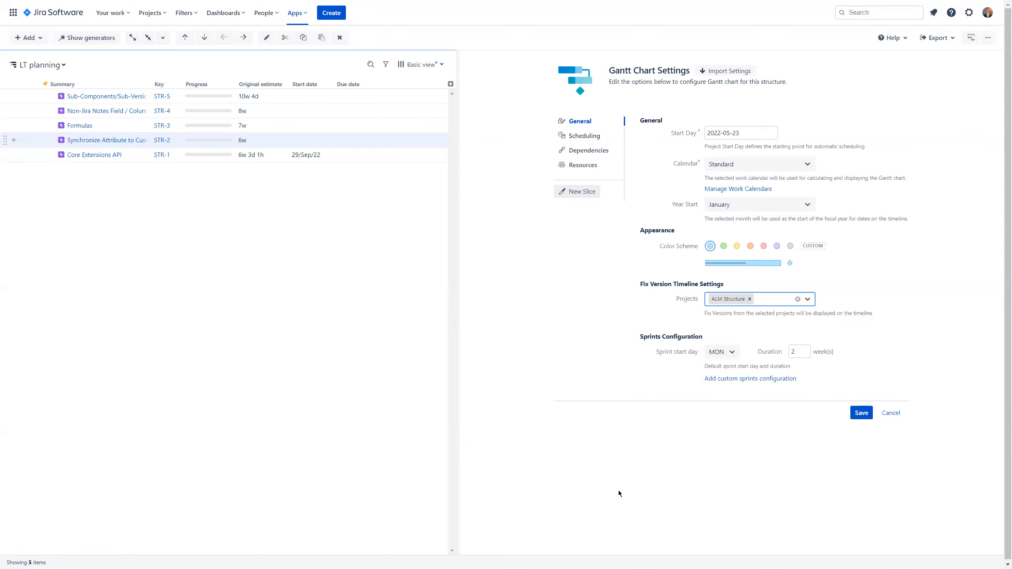
click(861, 412)
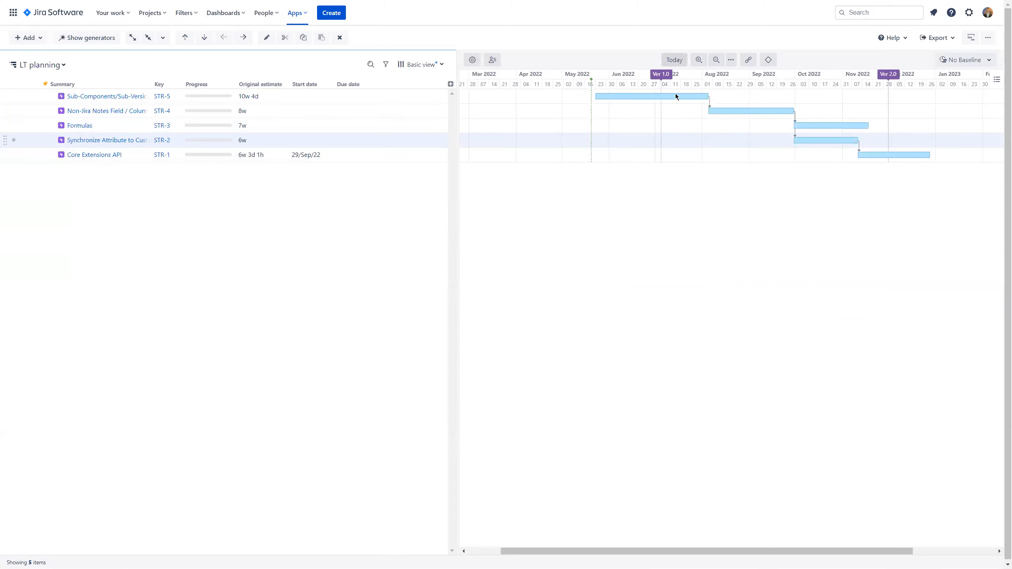
mouse_move(889, 86)
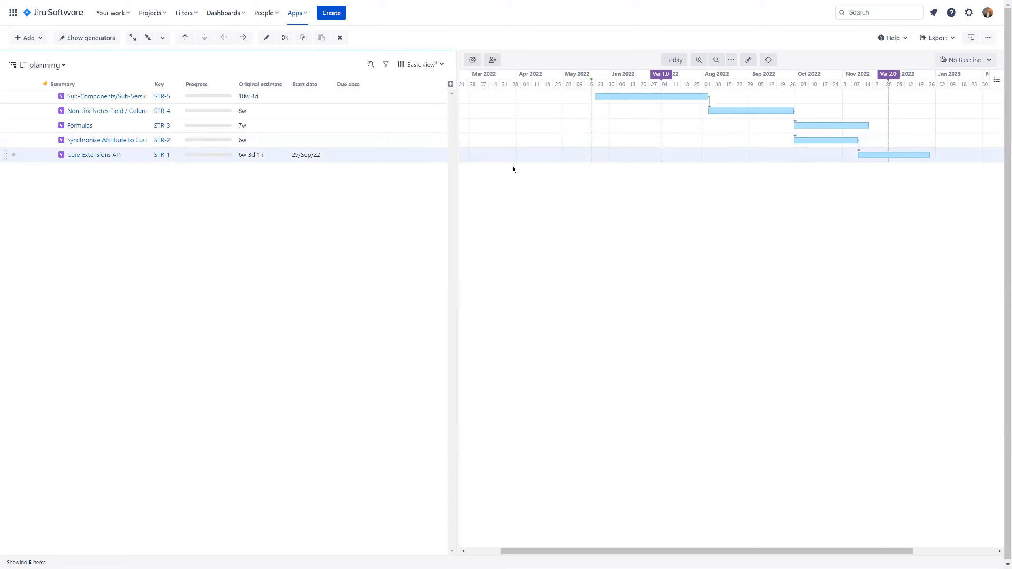
Step: Turn STR-1 Core Extensions API into a milestone on 18/Nov/22 and lengthen the STR-4 bar to about 9w 1d 2h
click(768, 61)
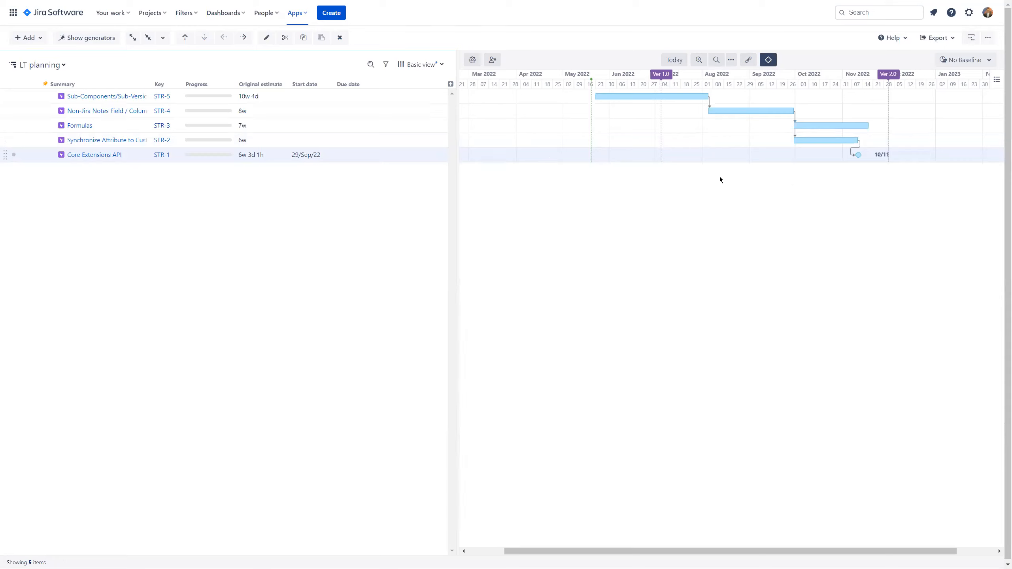
click(858, 157)
drag(858, 155, 874, 158)
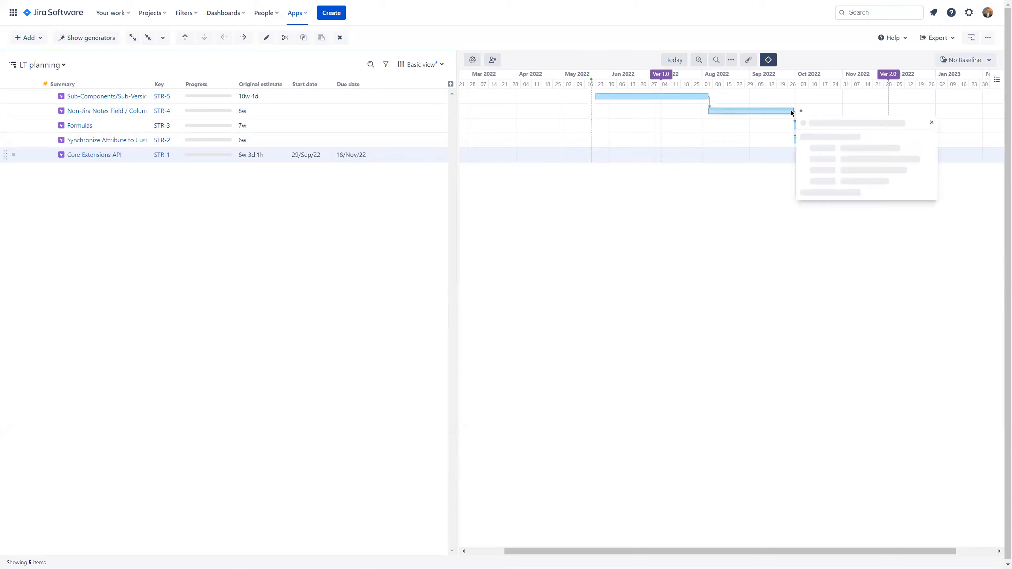
drag(793, 114, 809, 113)
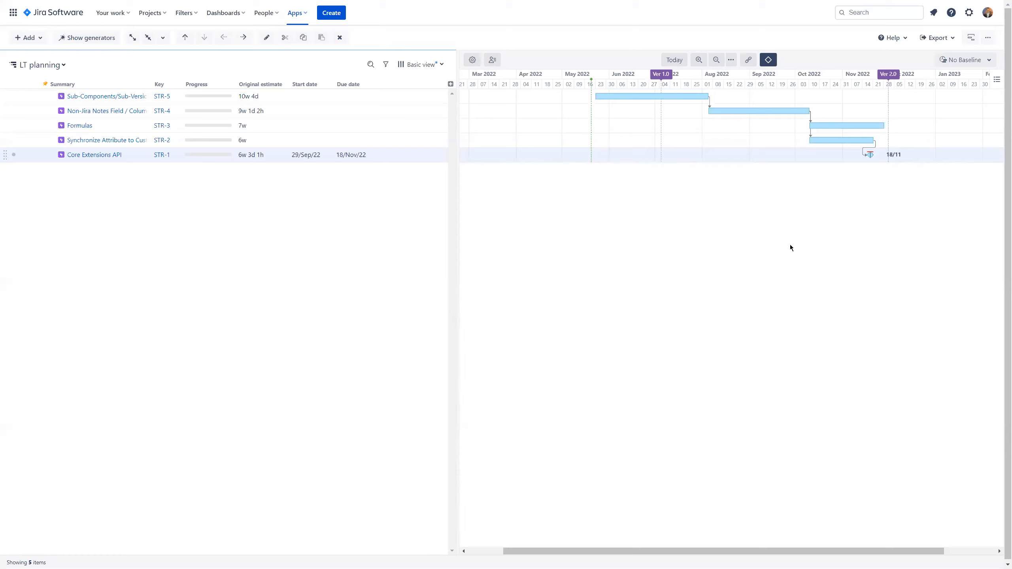
Step: Create a Gantt baseline named BS1
click(956, 59)
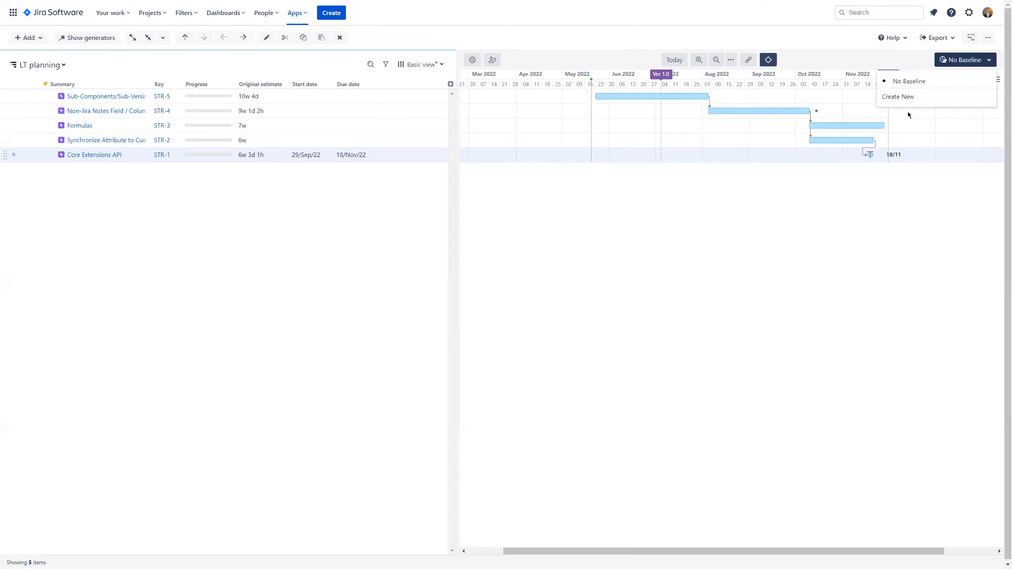
click(901, 96)
text(BS1)
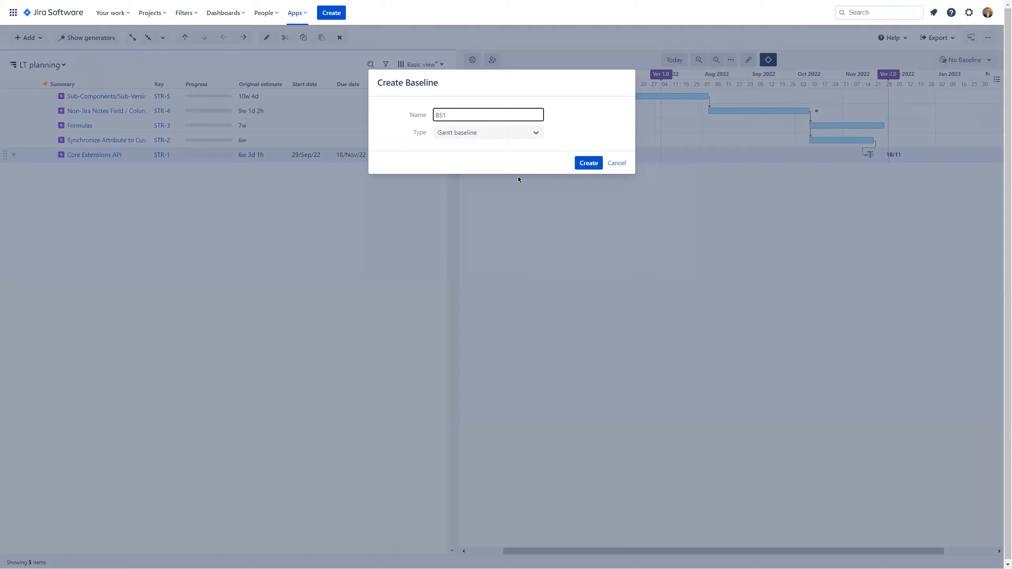
click(589, 163)
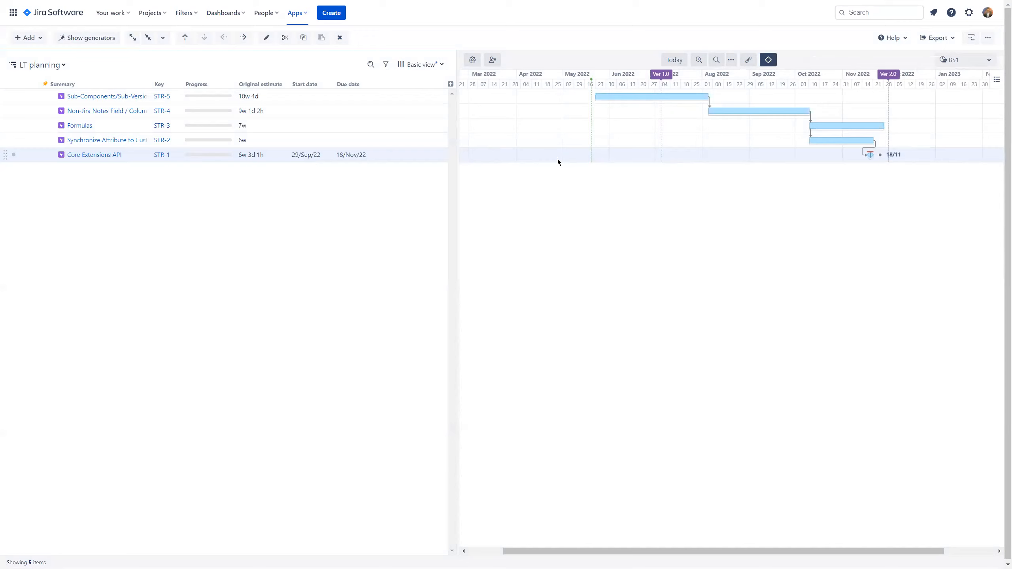
Step: Move the project start day about one week later and shorten the STR-4 bar to about 7w 7h
drag(570, 75, 584, 75)
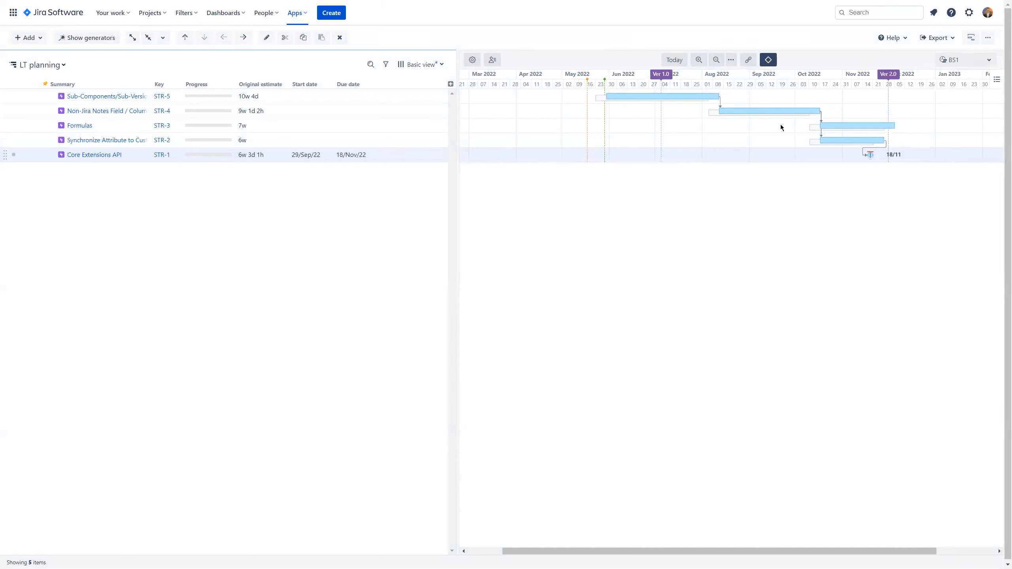
drag(819, 107, 795, 108)
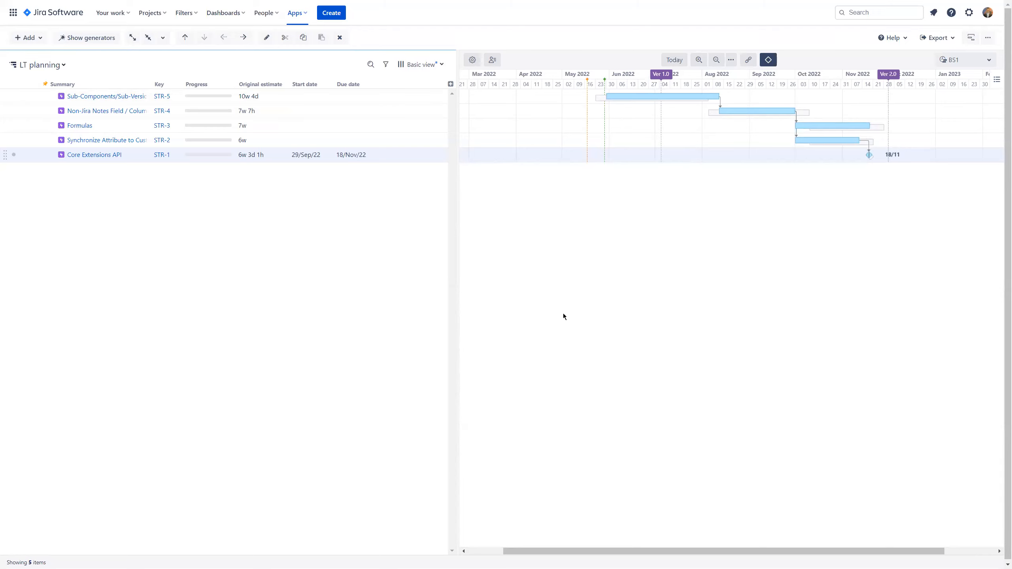
Step: Show the resource usage of the teams and label the Gantt bars with their assigned resources
mouse_move(1000, 3)
click(498, 60)
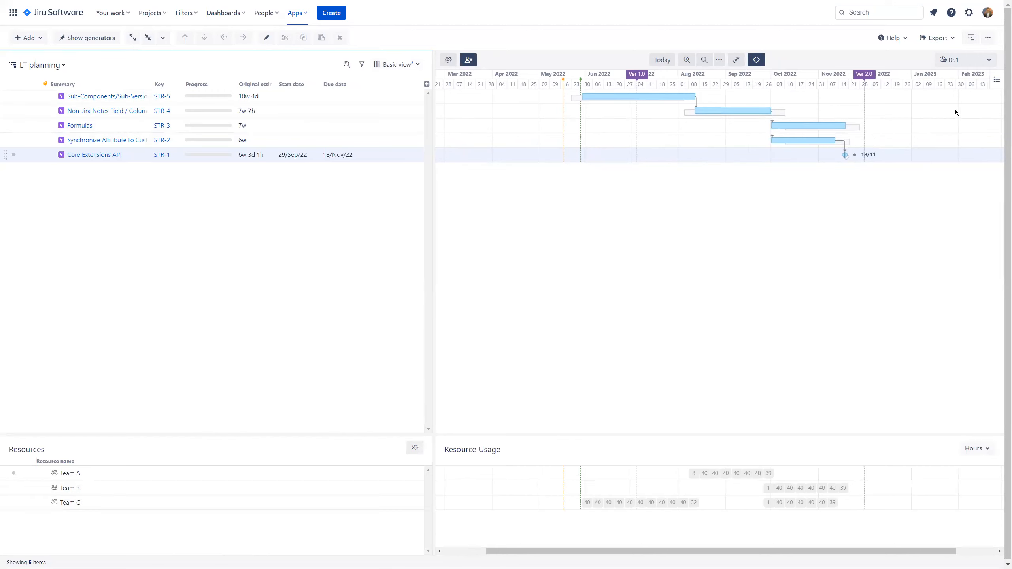
click(997, 80)
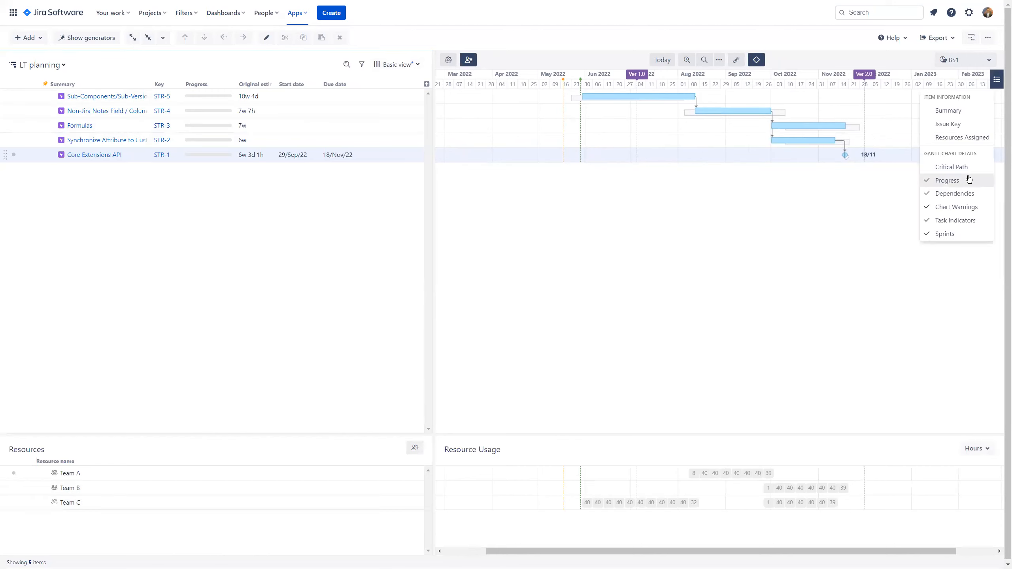
click(960, 139)
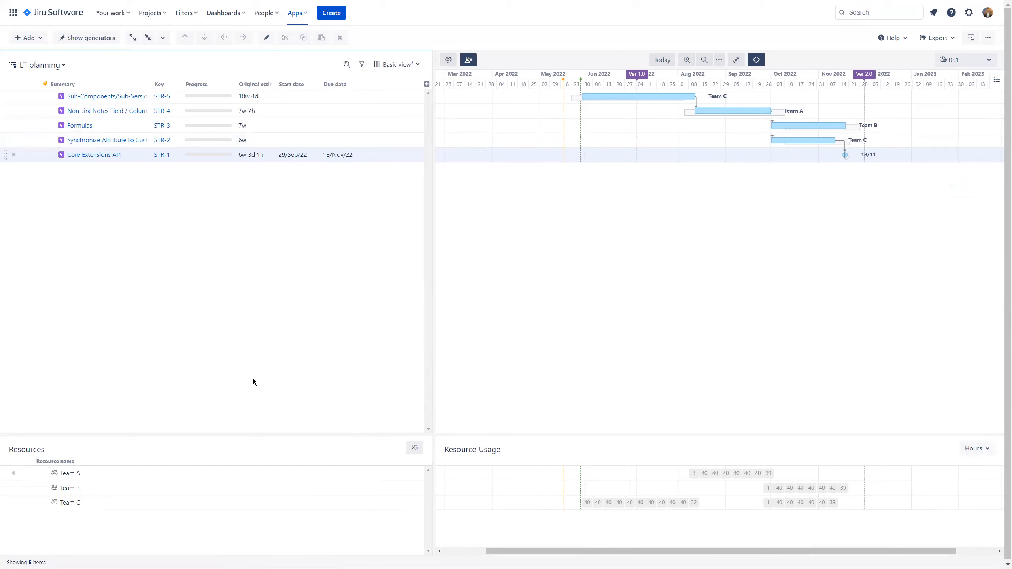
Step: Set Team A's units to 3 in its resource settings, reviewing its availability before saving
click(268, 475)
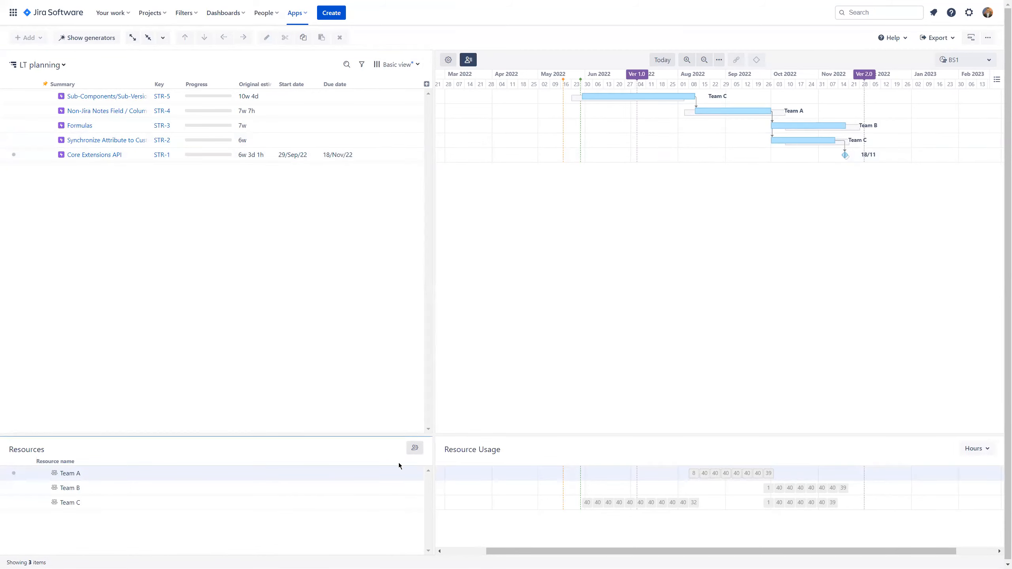
click(413, 454)
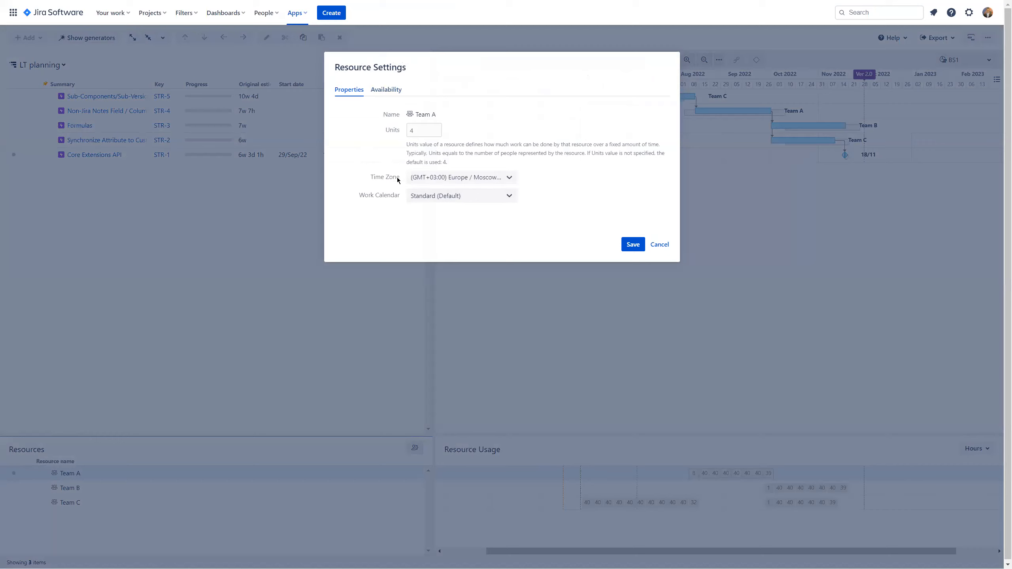
click(437, 130)
text(3)
click(385, 91)
click(350, 91)
click(630, 245)
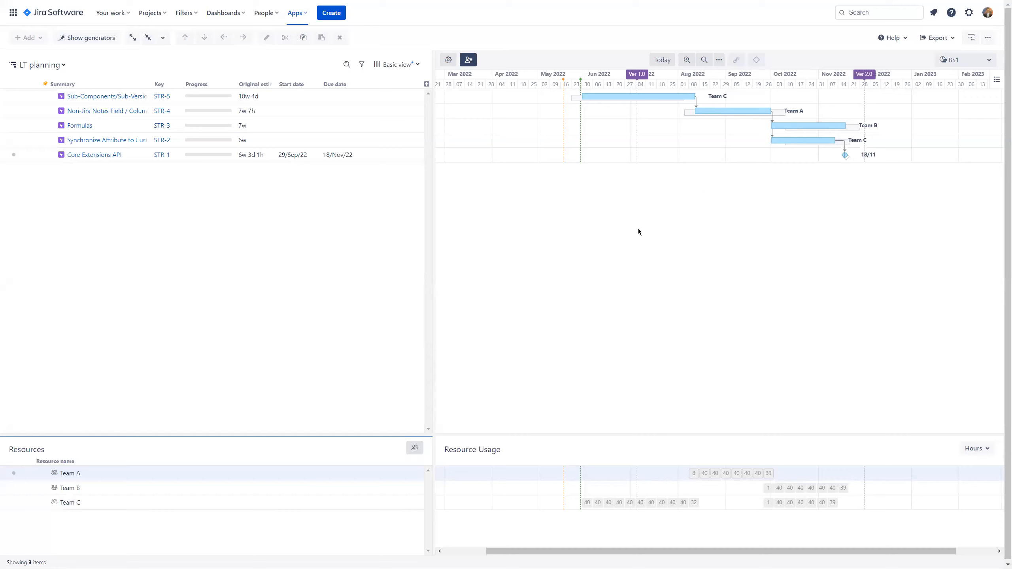
Step: Switch the Gantt chart to No Baseline and hide the resource usage
click(604, 286)
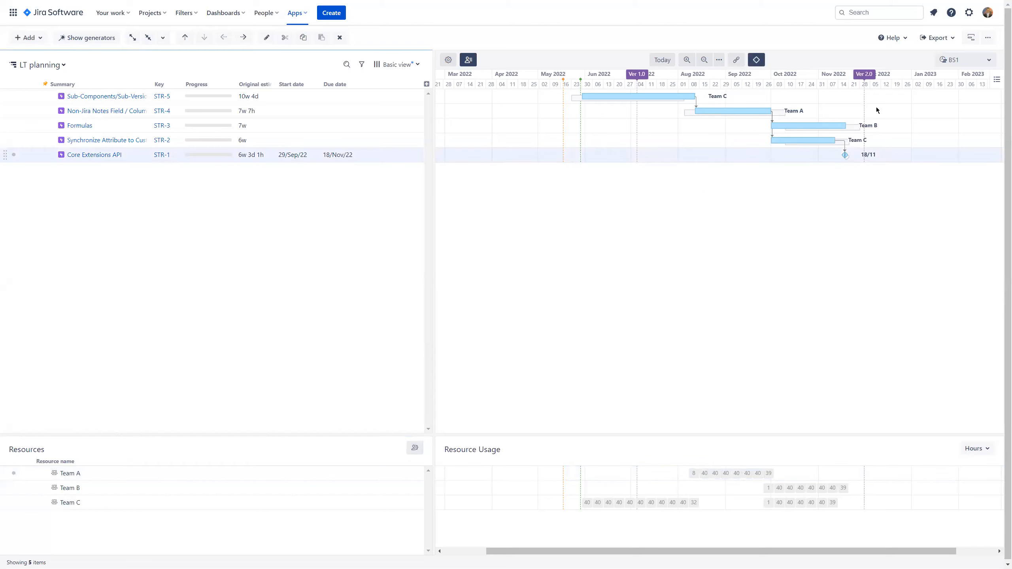
click(970, 57)
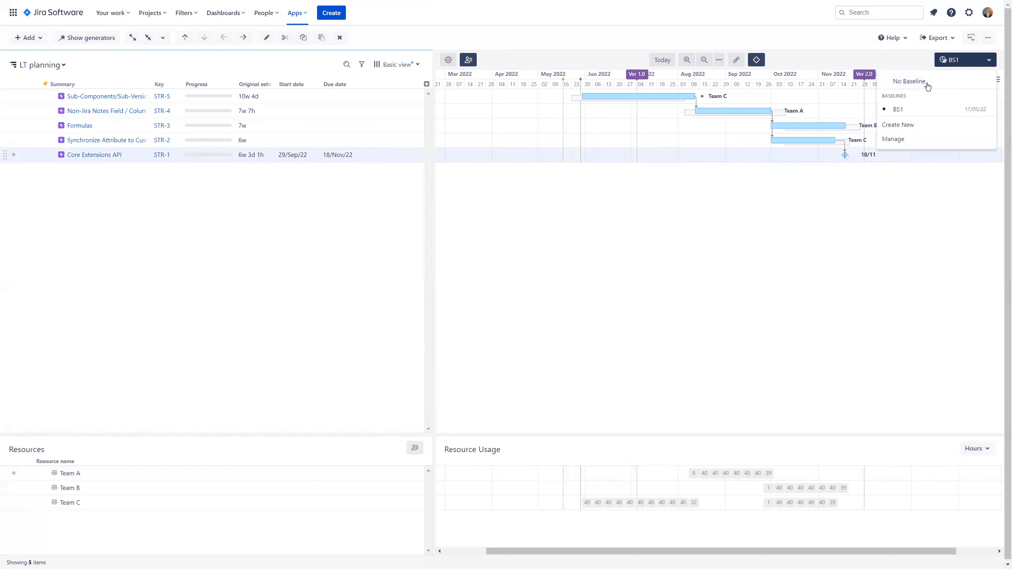
click(916, 81)
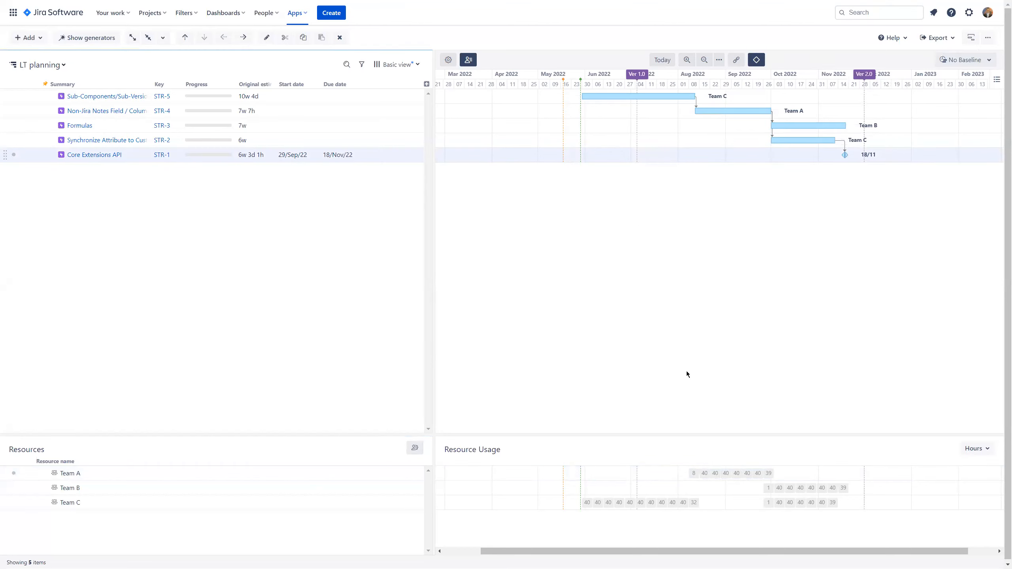
click(466, 63)
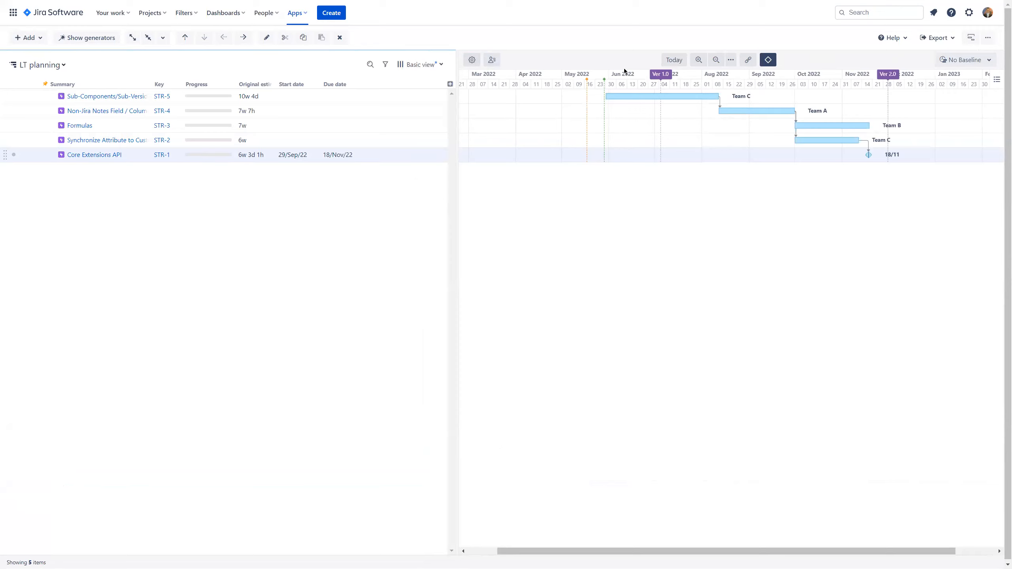
Step: Move the project start day about five weeks earlier and log 5w of time spent on STR-5 Sub-Components/Sub-Versions
drag(570, 72, 513, 72)
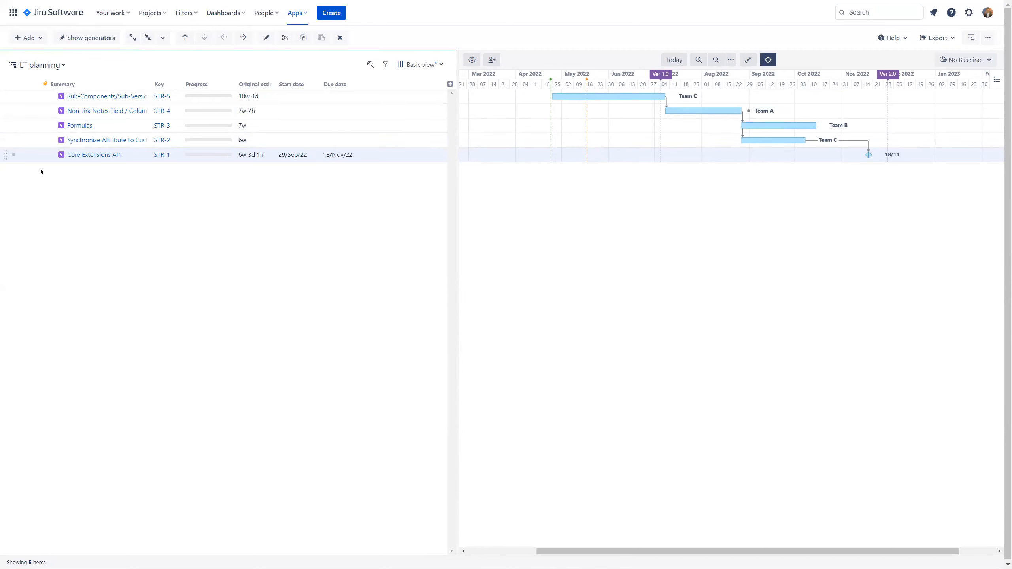
click(131, 97)
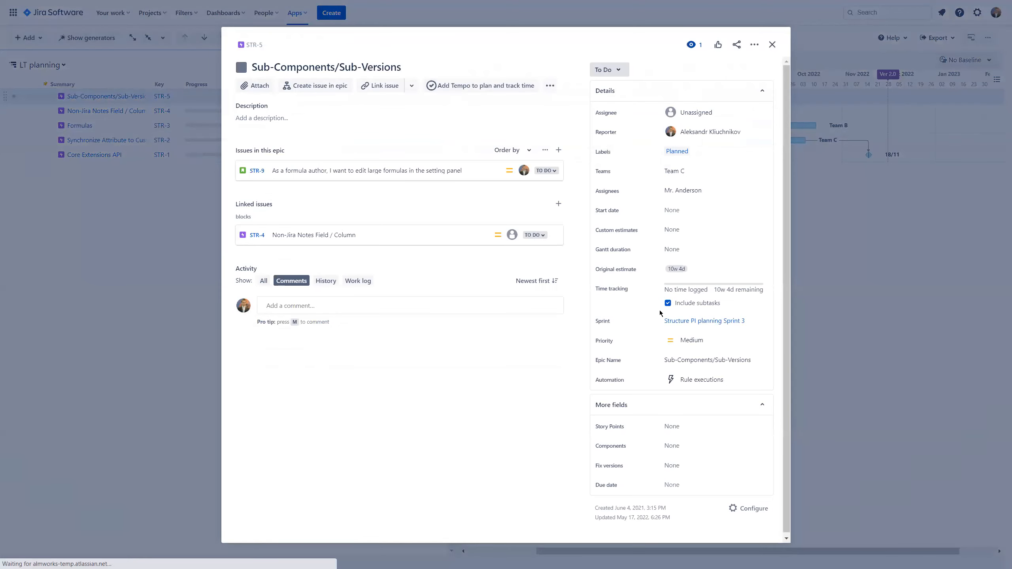
click(636, 281)
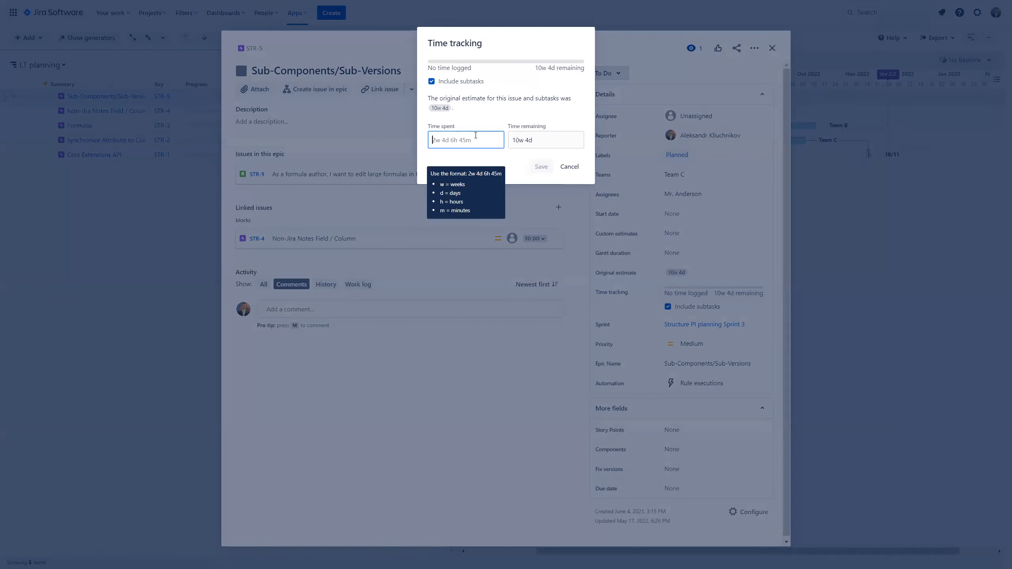
text(5w)
click(541, 279)
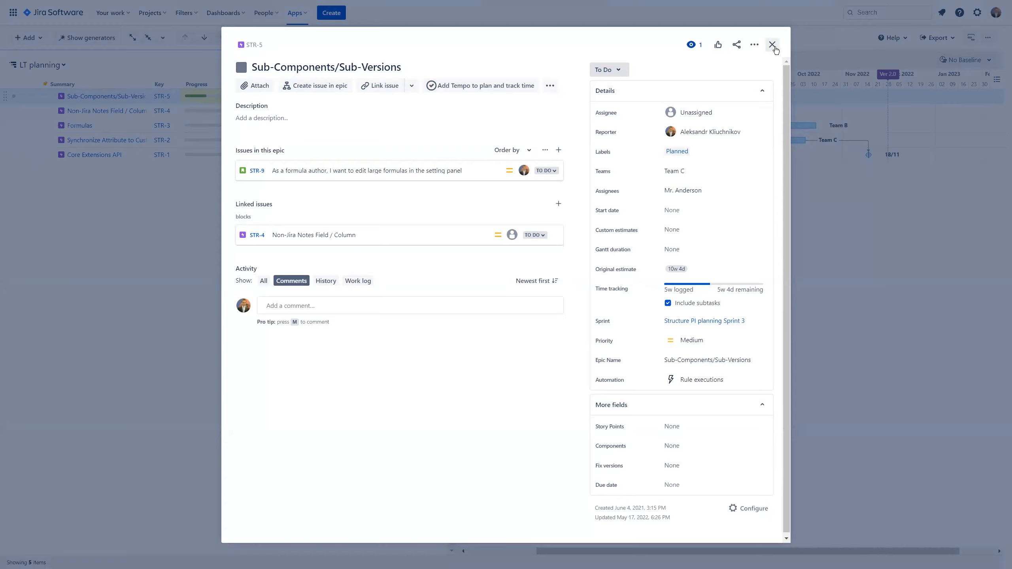
click(772, 45)
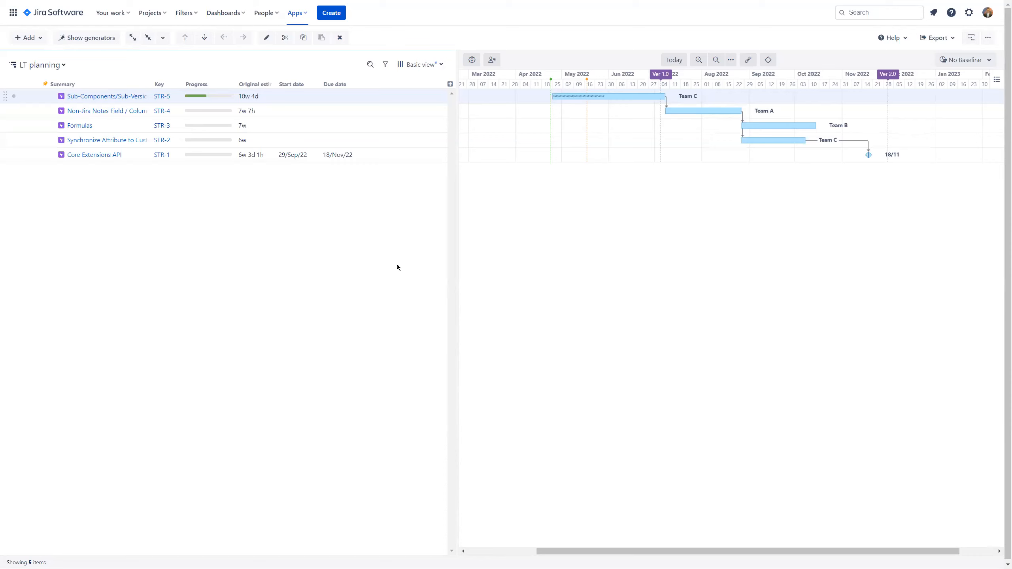
Step: Create a new structure named ST planning, shared with nobody, and show it without the Gantt chart
click(56, 64)
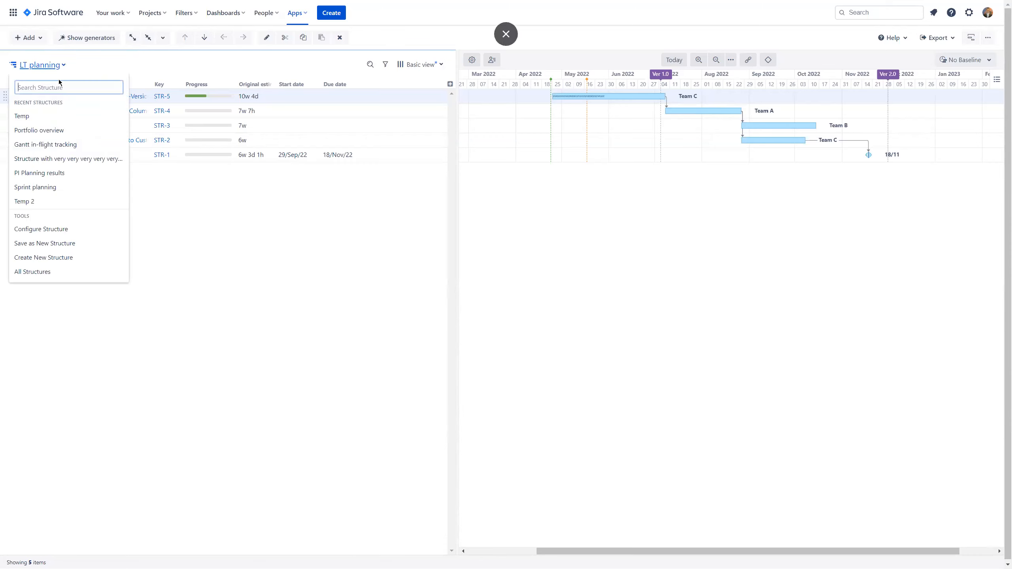
click(75, 259)
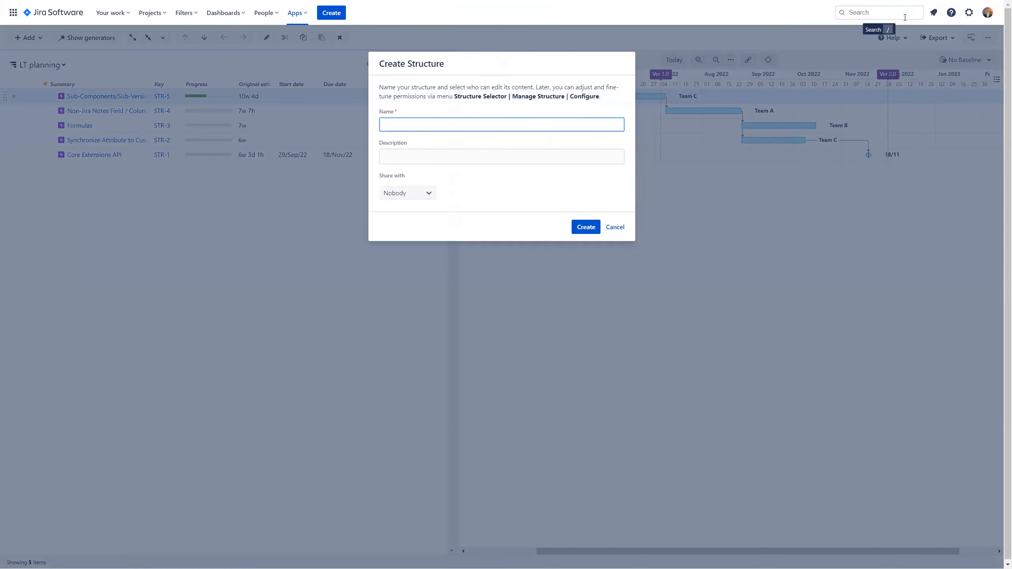
text(ST planning)
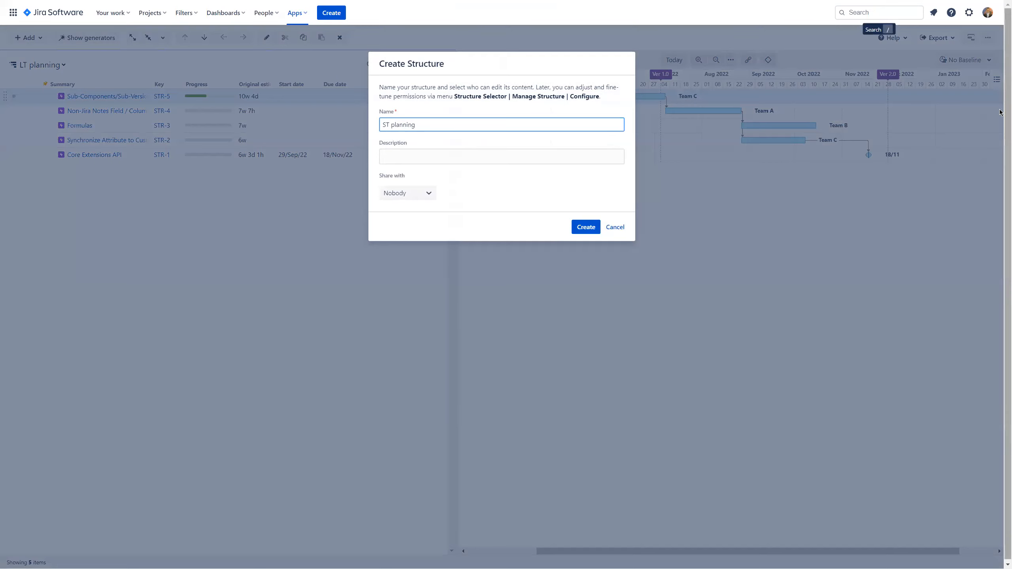
click(579, 227)
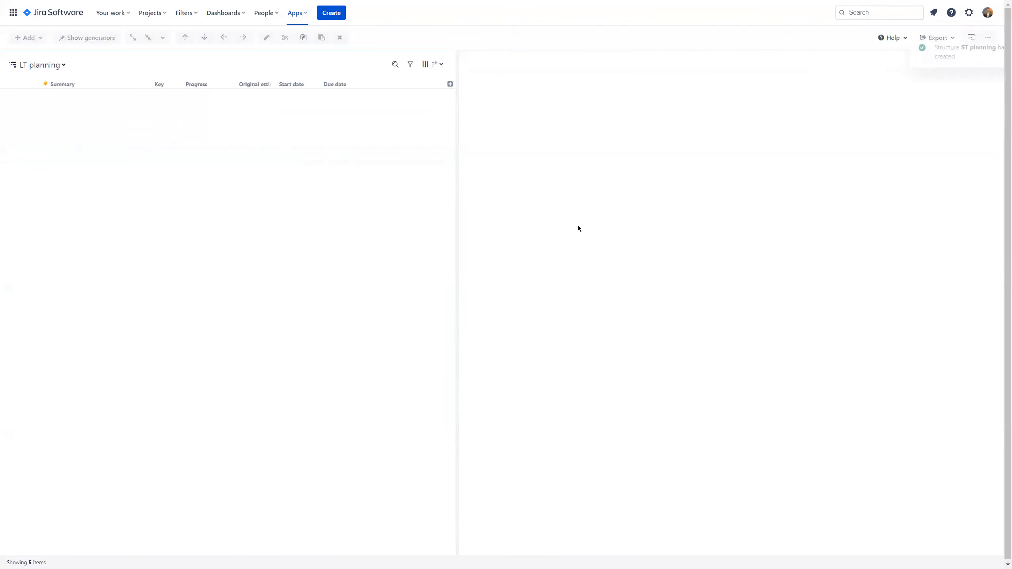
click(981, 47)
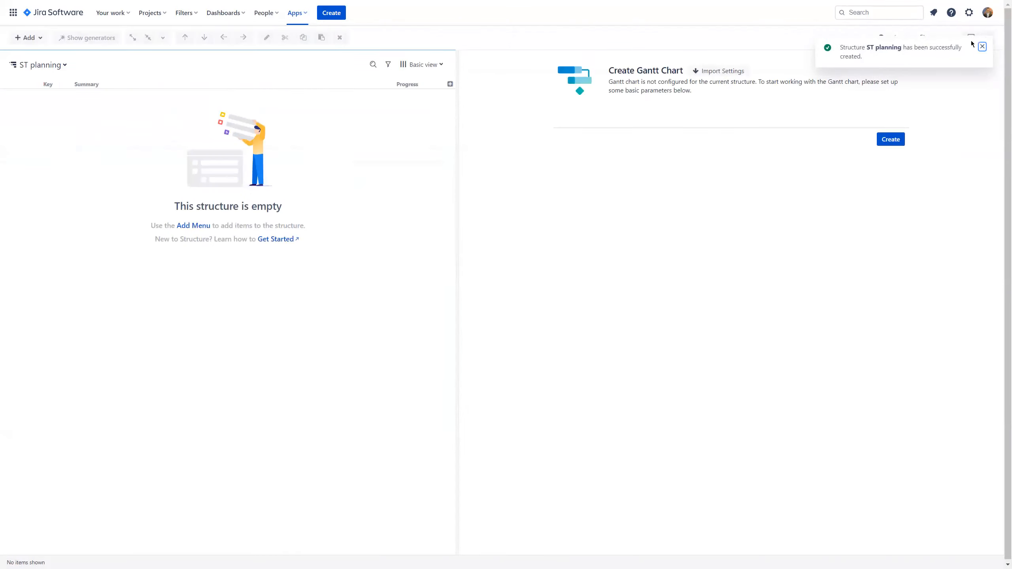
click(971, 38)
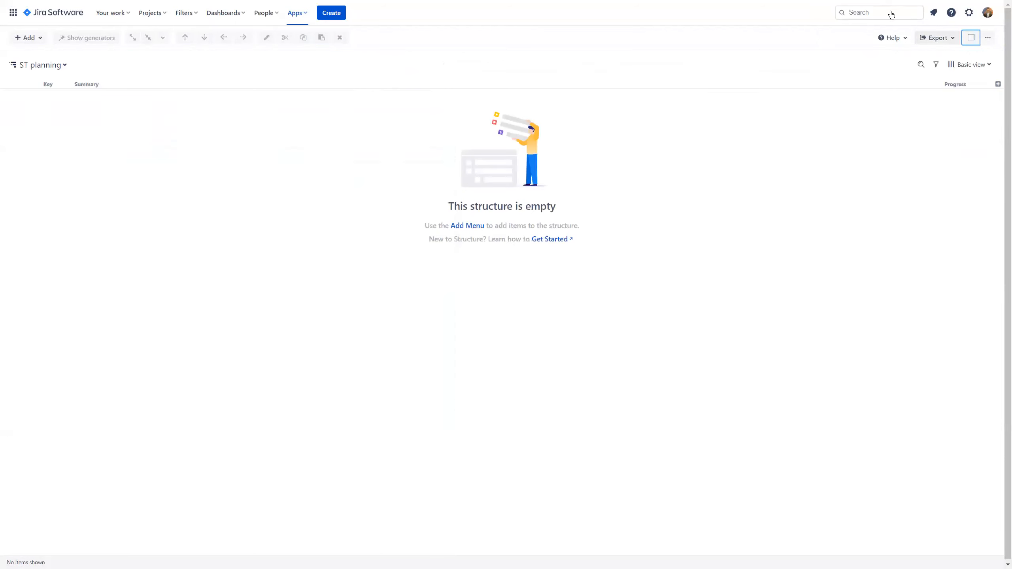
Step: Start a JQL insert generator for the empty structure and enter the clause project in (str, gnt) as its query
click(40, 39)
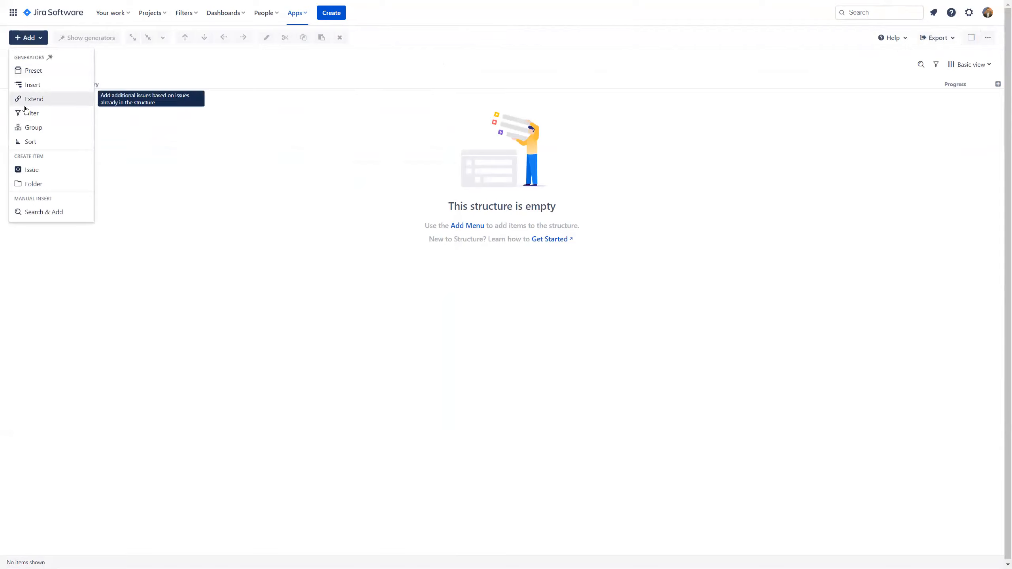
click(36, 85)
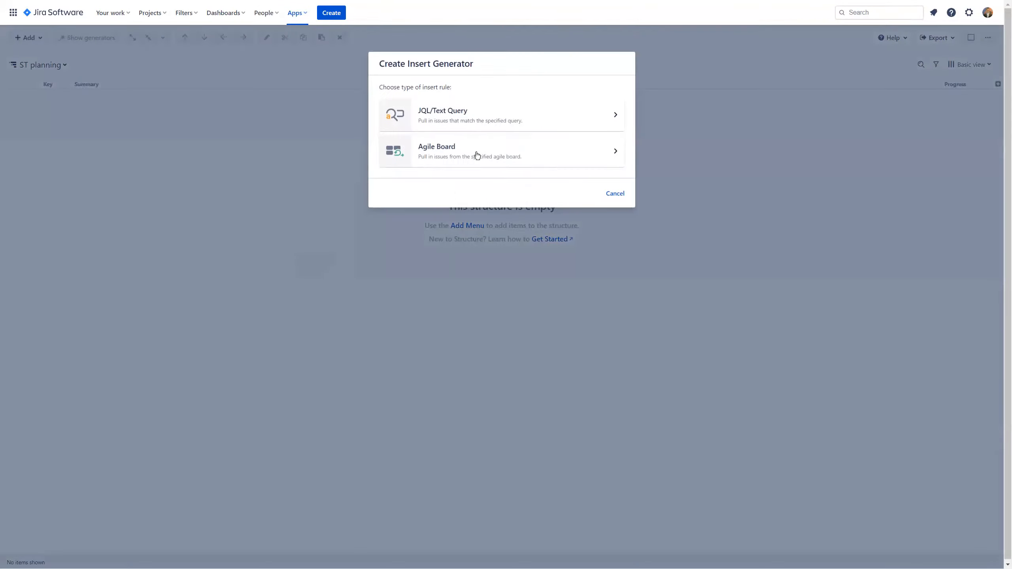
click(460, 128)
click(424, 187)
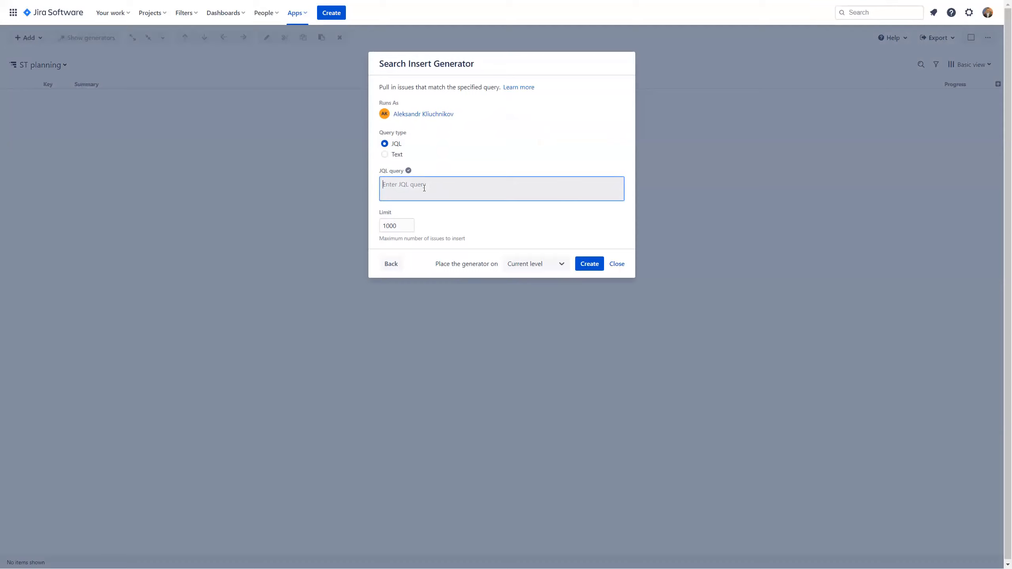
text(proje)
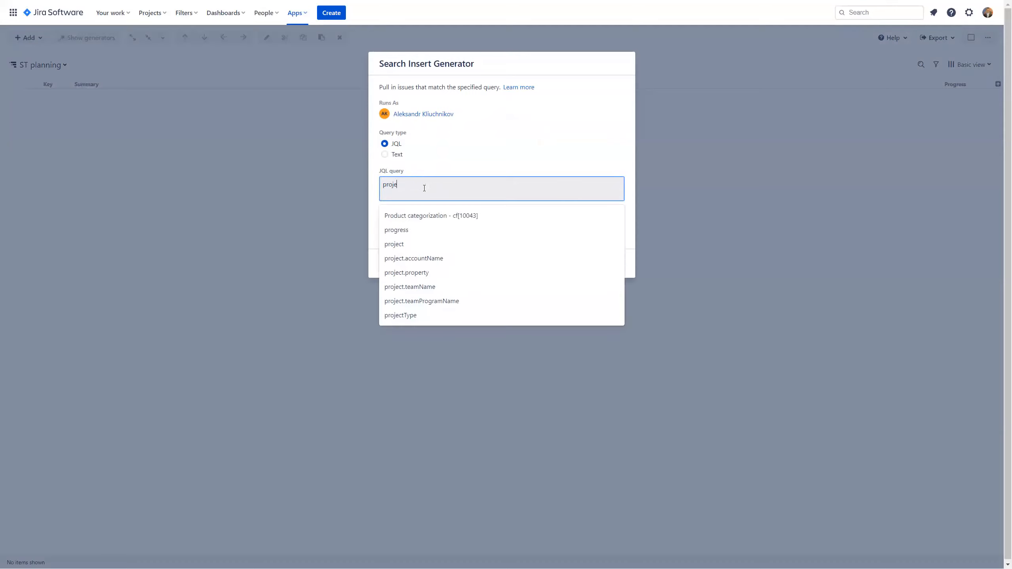
text(ct in ()
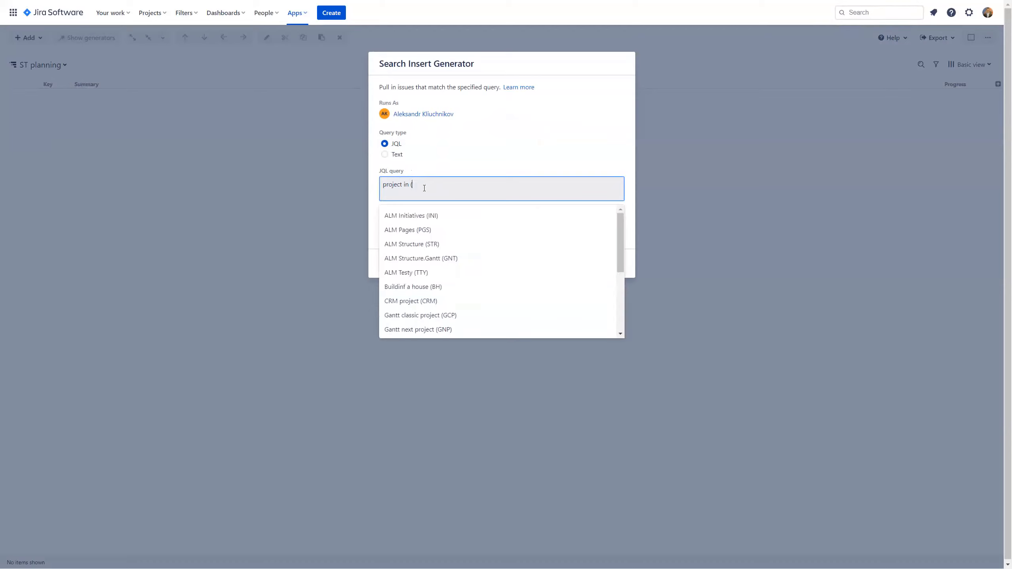
text(str, gnt))
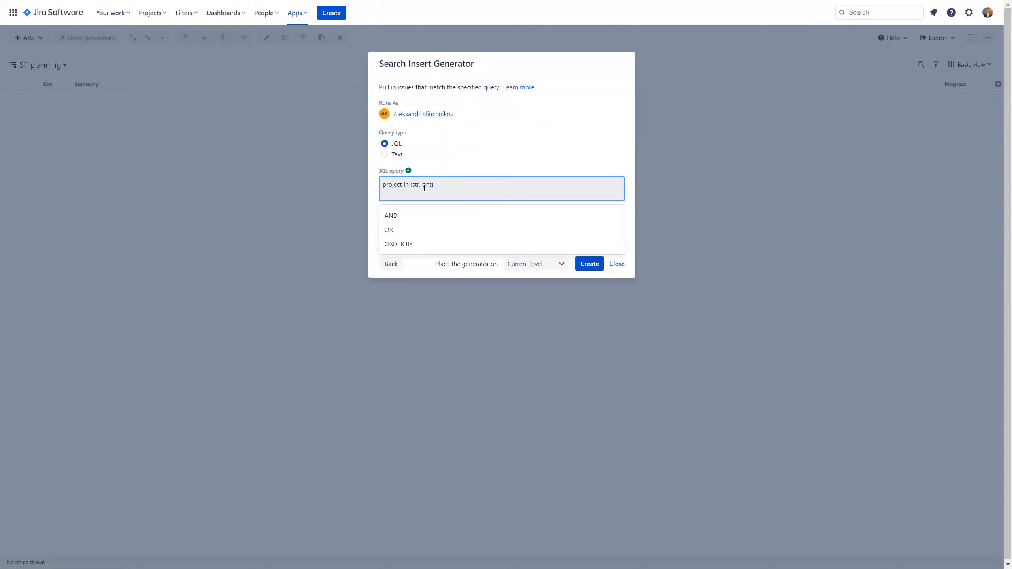
Step: Extend the JQL query with and type in (story, bug), then create the insert generator
text(type in (st)
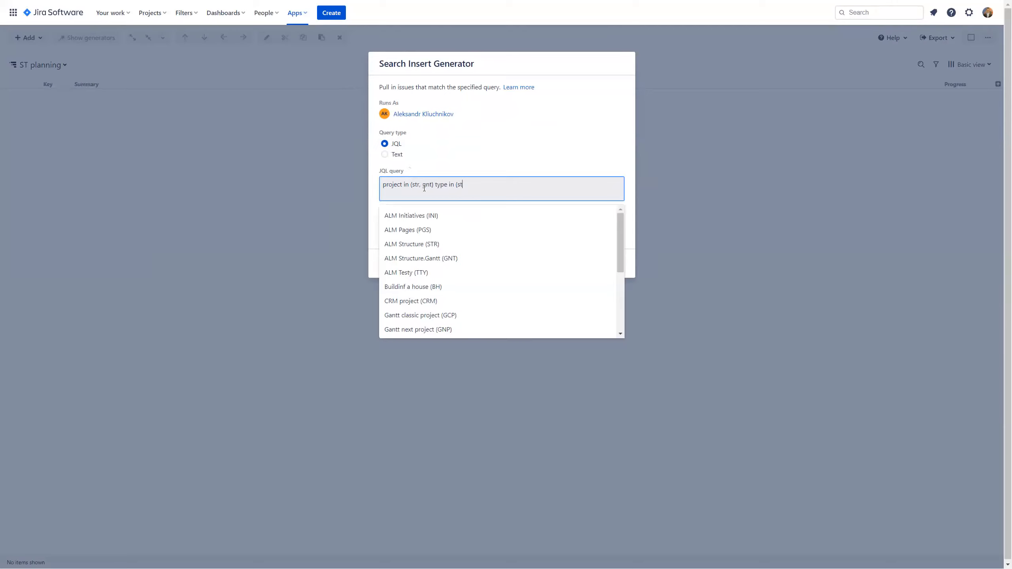
text(ory,)
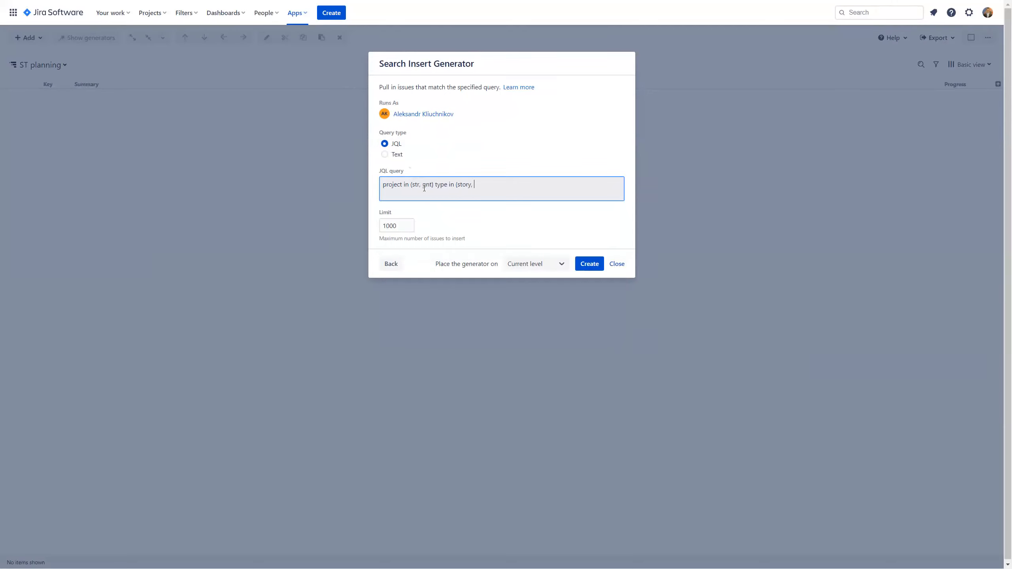
text( bug))
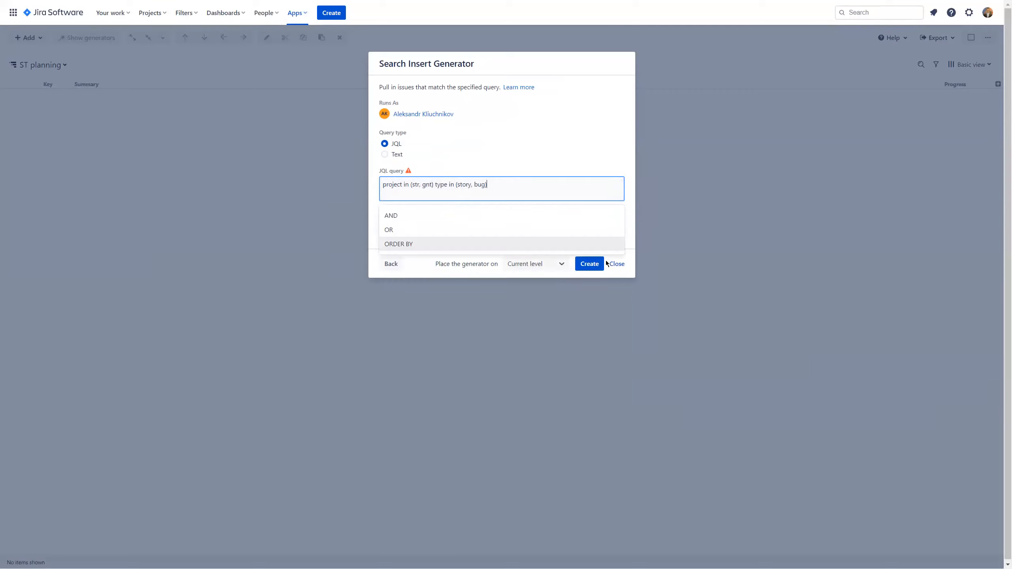
click(558, 129)
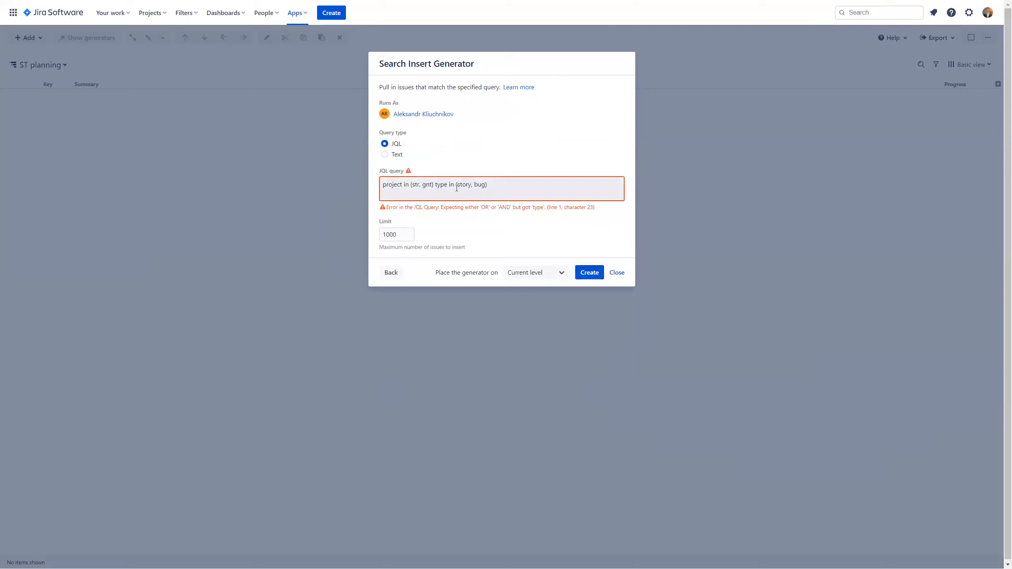
click(434, 185)
text(and)
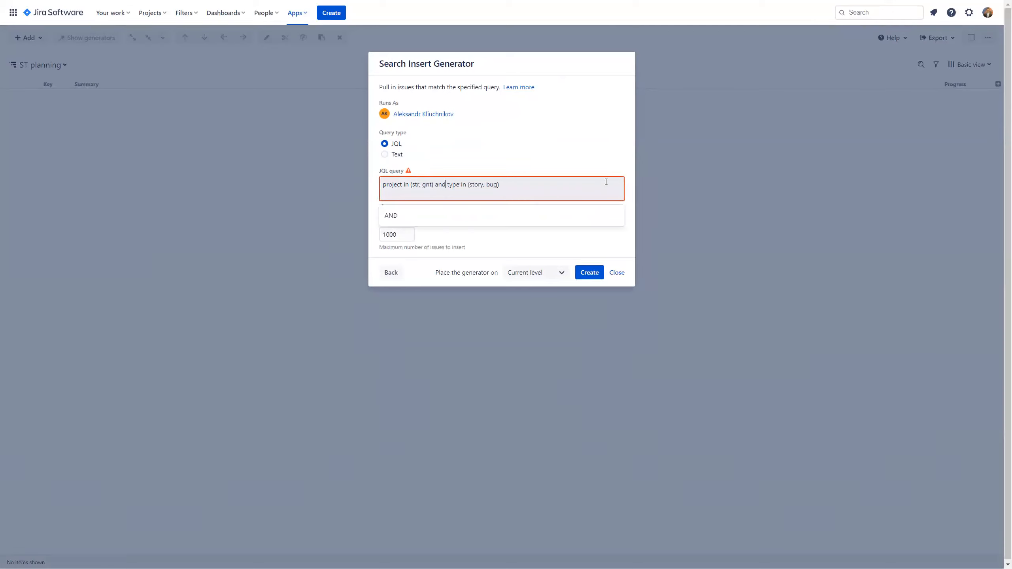
click(589, 264)
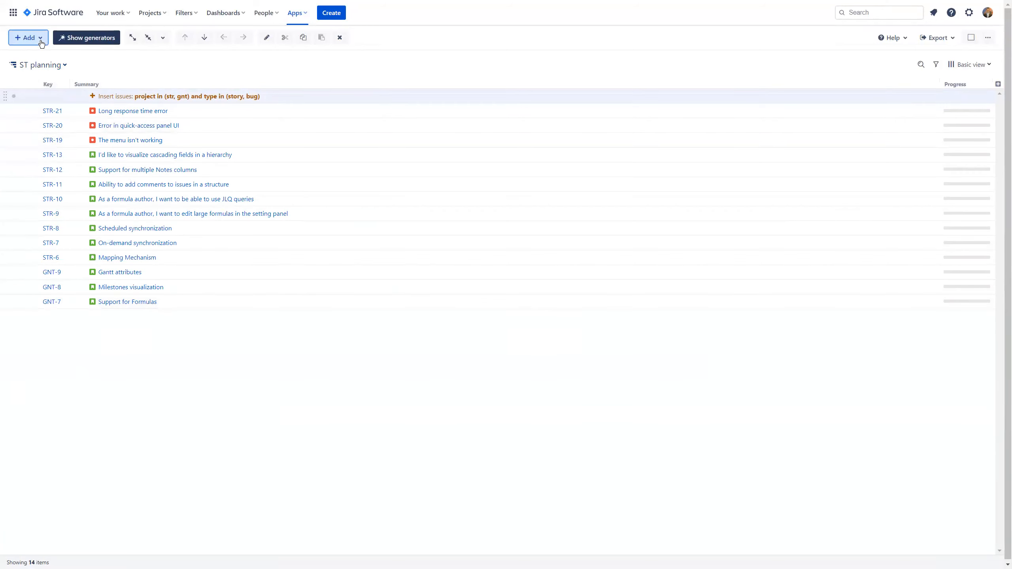
Step: Add a group generator that groups the inserted issues by the Assignees field at the current level
click(28, 38)
click(54, 127)
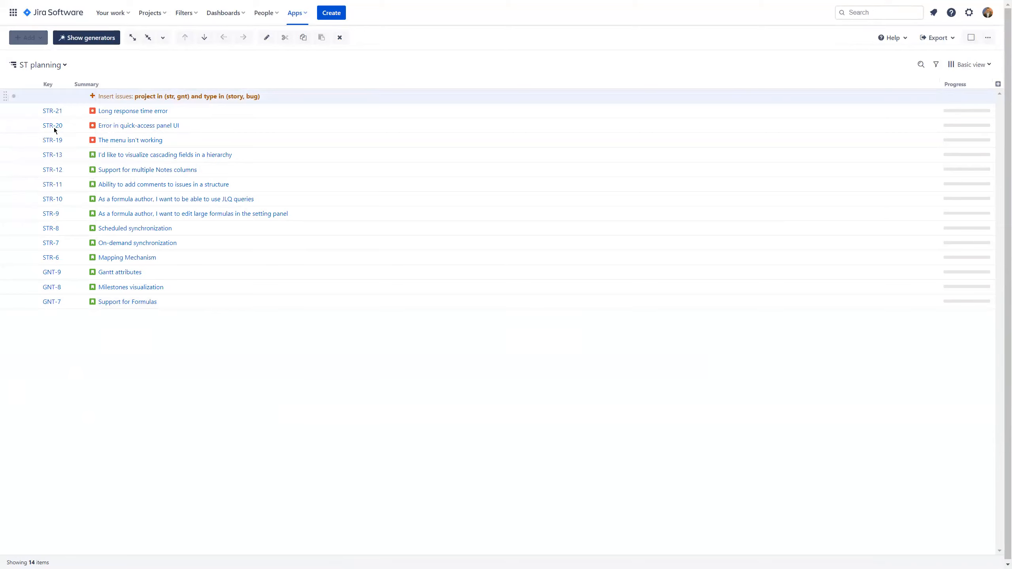
click(492, 119)
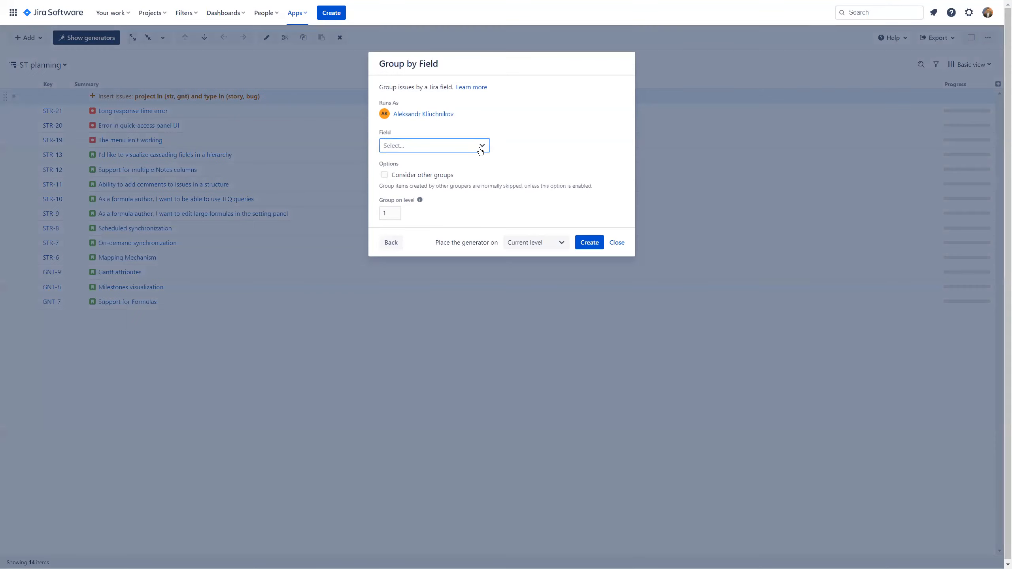
click(481, 147)
text(assi)
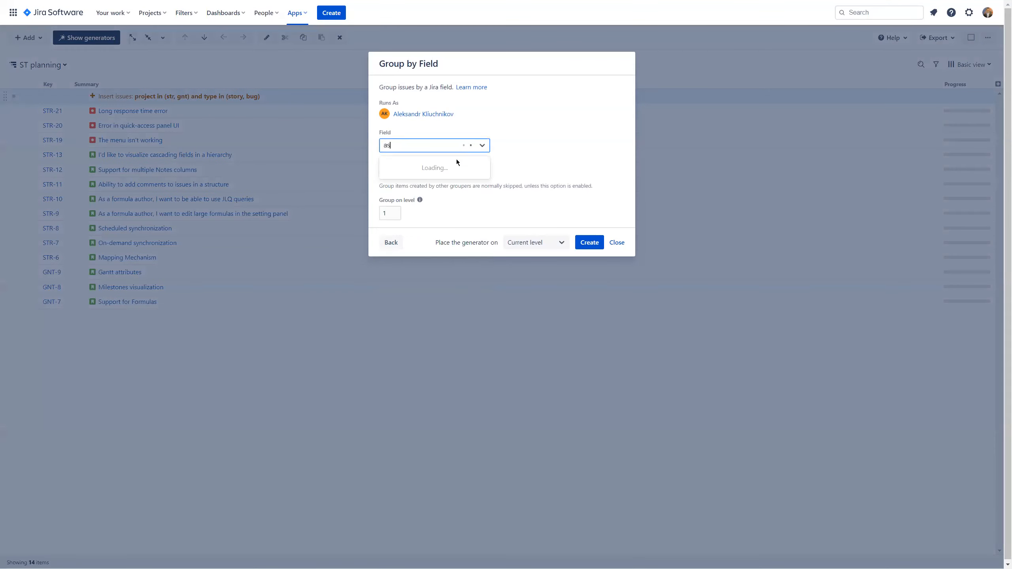
click(428, 182)
click(597, 242)
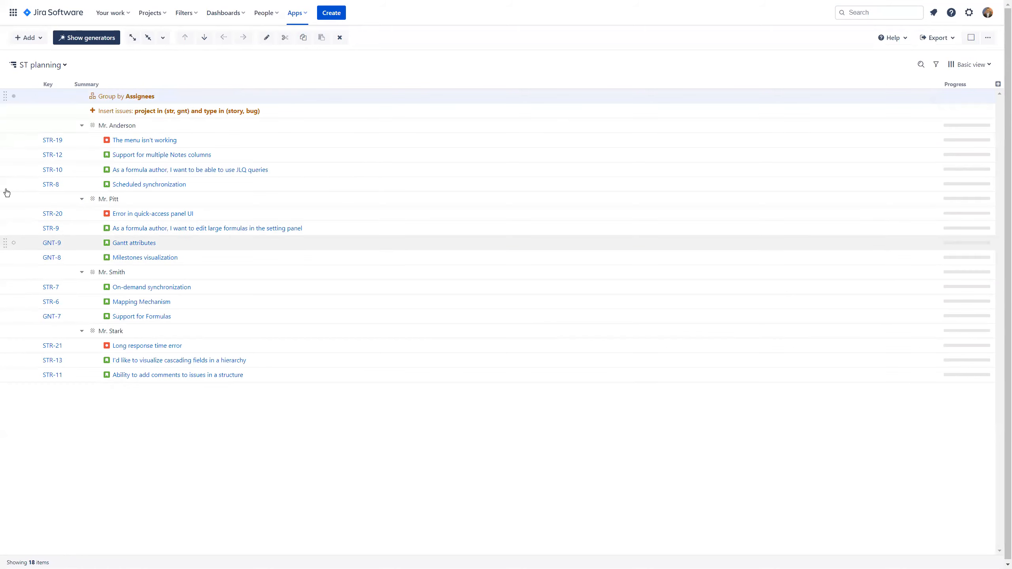
Step: Switch the structure to the Gantt layout and set the new chart's start day to 23 May 2022
click(988, 38)
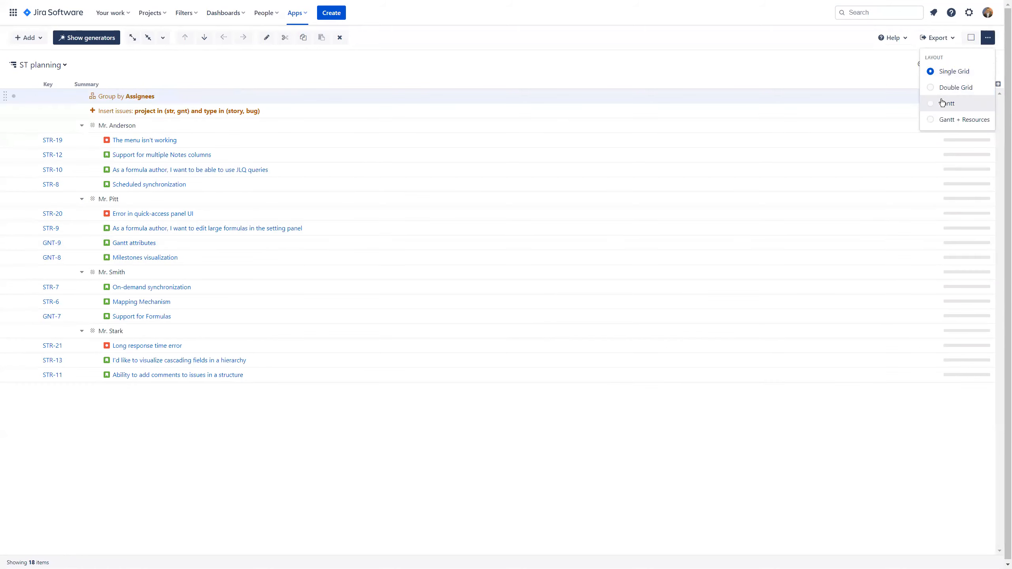
click(941, 102)
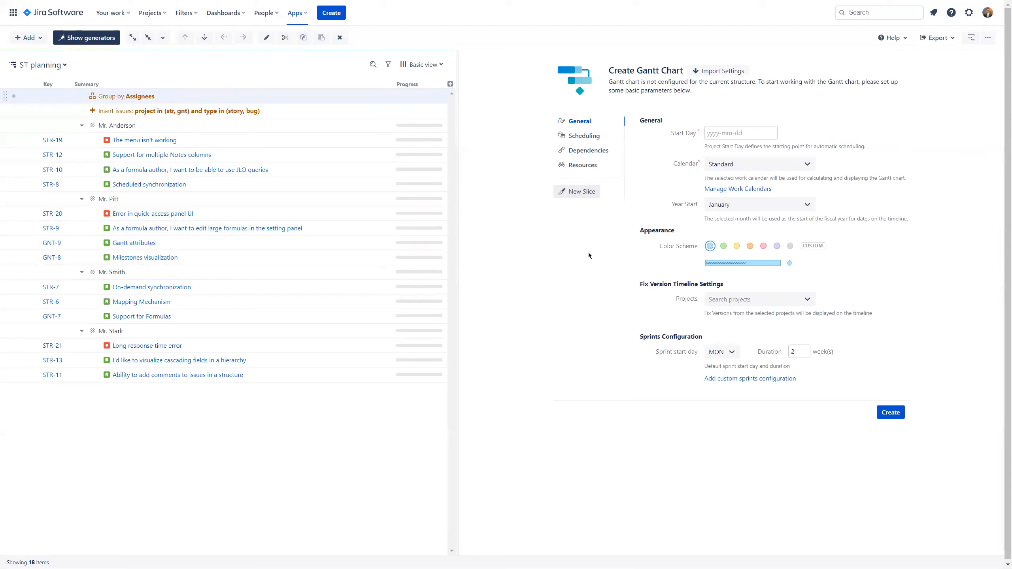
click(764, 129)
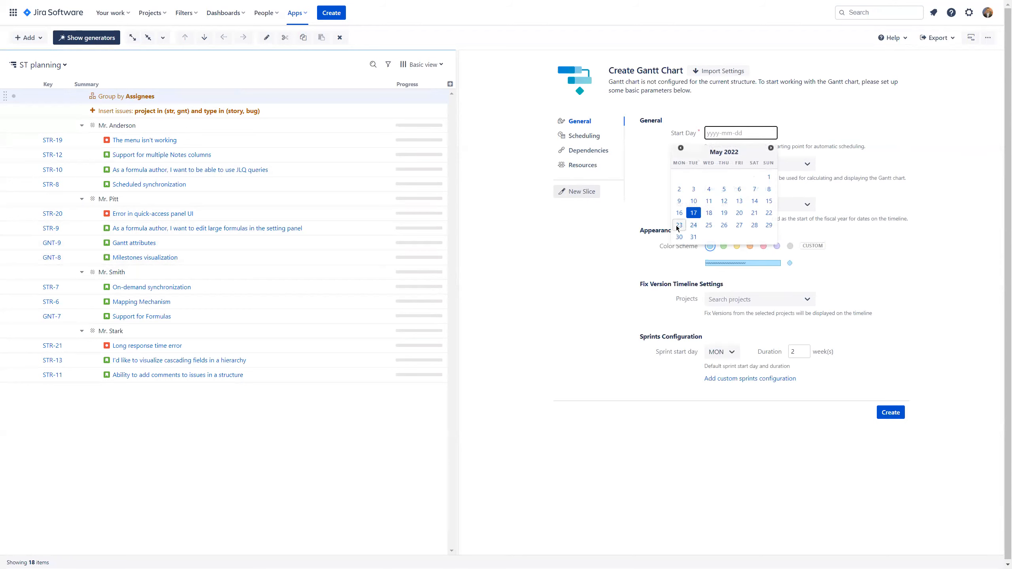
click(690, 212)
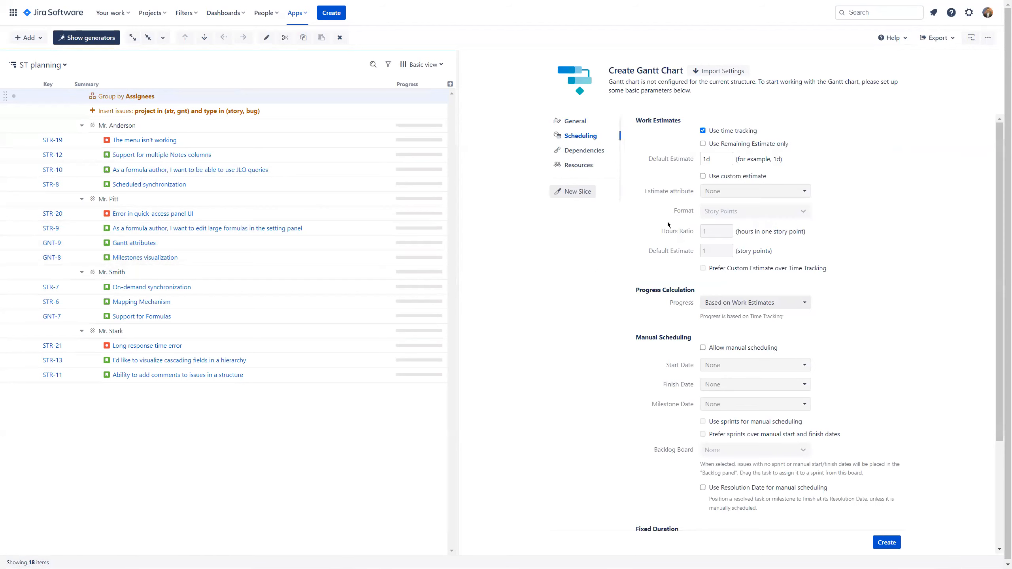
Step: In the scheduling settings, disable time tracking and use a custom estimate based on the Story Points attribute
click(703, 176)
click(703, 130)
click(712, 191)
text(sto)
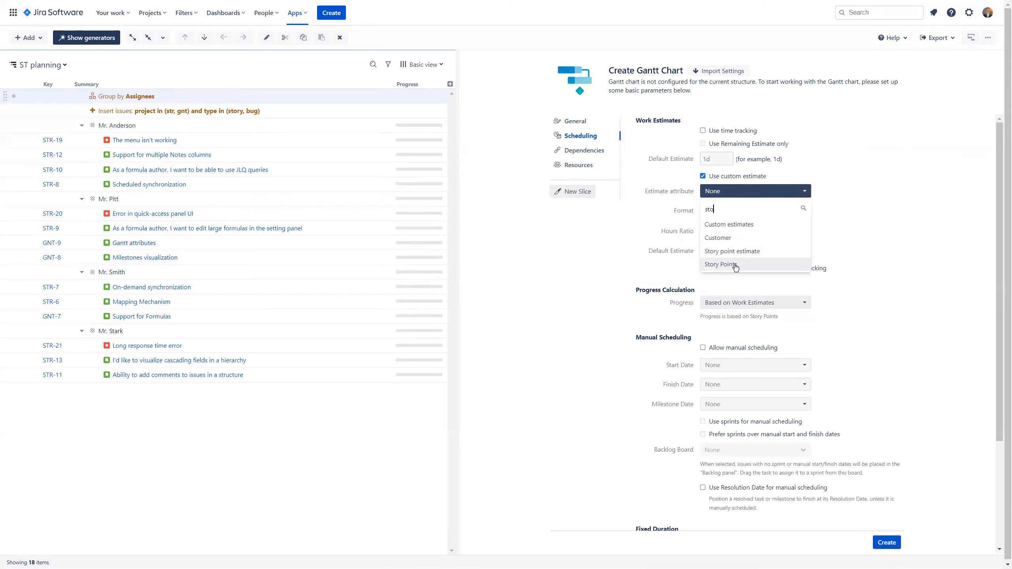
click(735, 264)
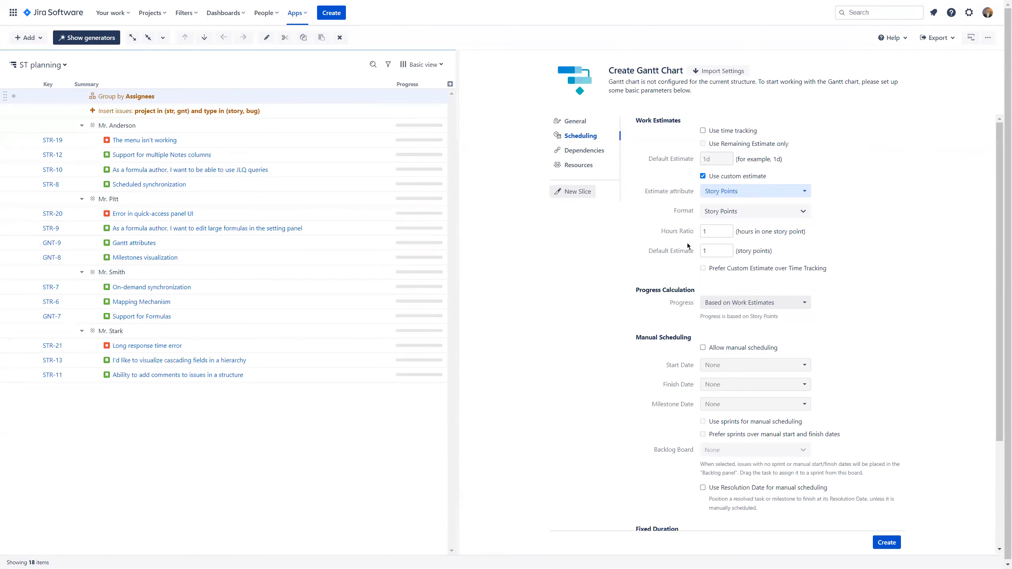
Step: Set the hours ratio to 4 hours per story point and the default estimate to 5 story points
click(716, 230)
double_click(721, 231)
text(4)
click(716, 249)
double_click(717, 250)
text(5)
drag(625, 256, 620, 247)
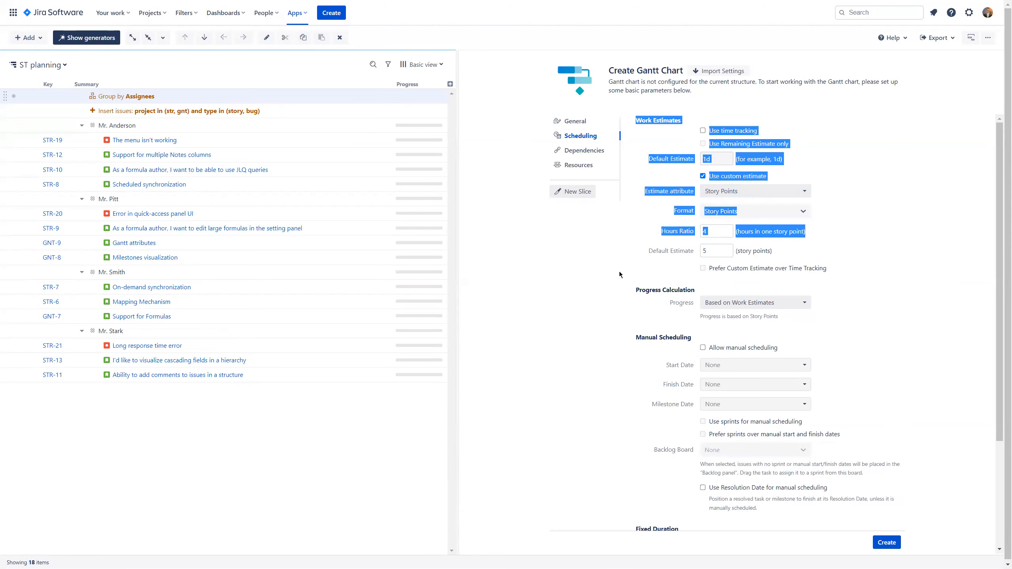
Step: Allow manual scheduling, using Start date as the start attribute and Due date as the finish attribute
click(718, 348)
scroll(757, 319, down, 1)
click(765, 316)
text(st)
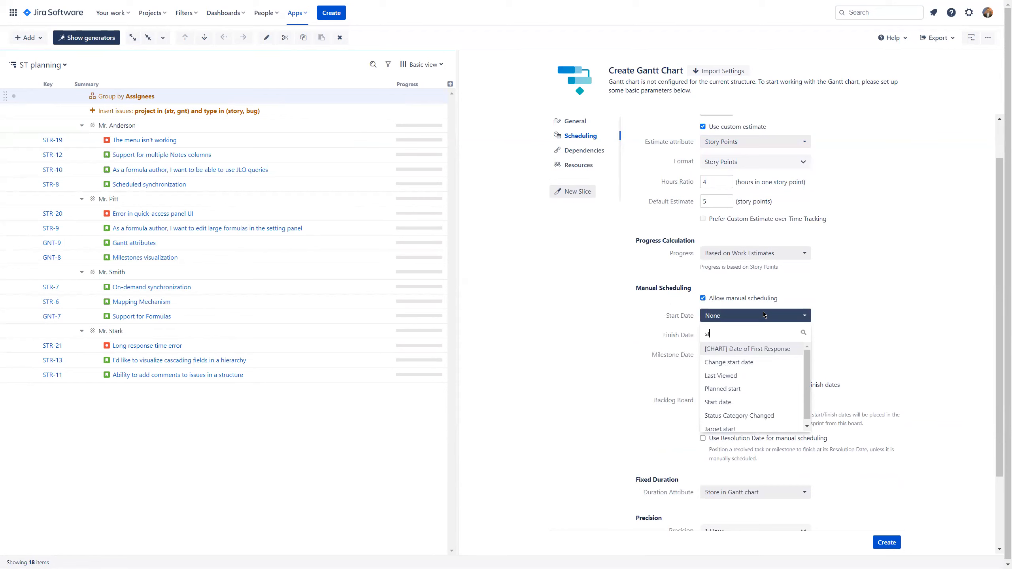
click(737, 402)
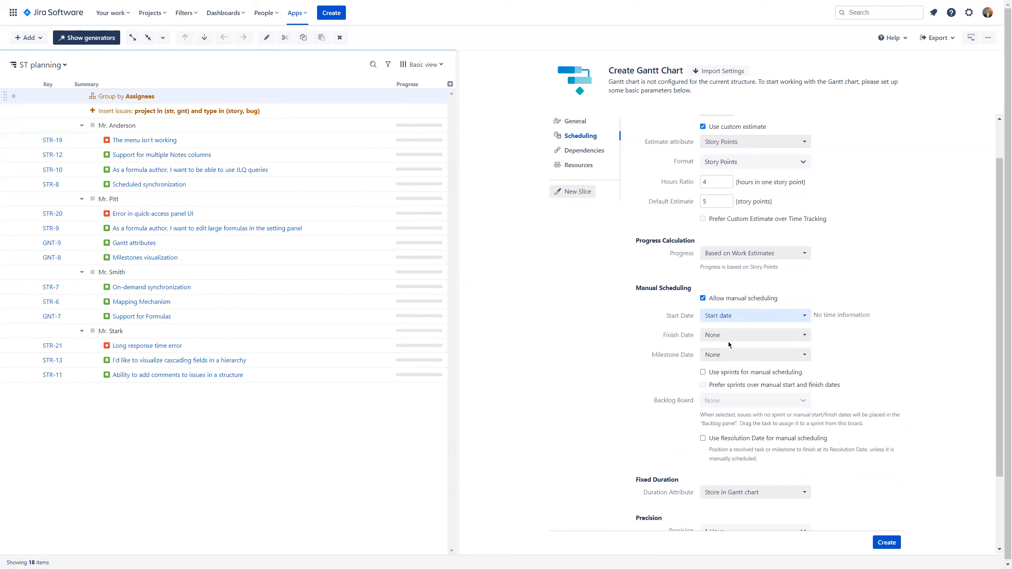
click(725, 338)
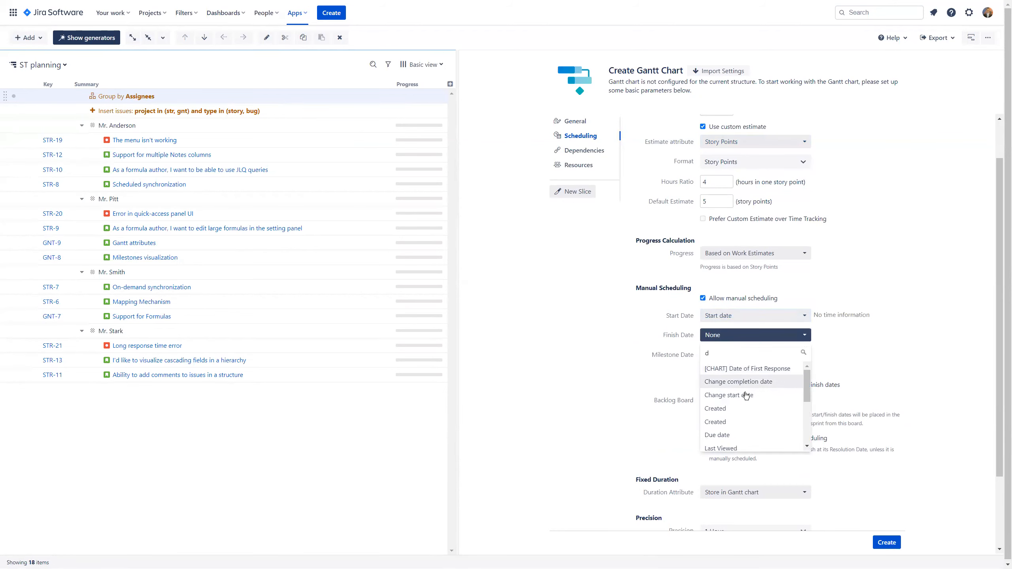
text(du)
click(732, 369)
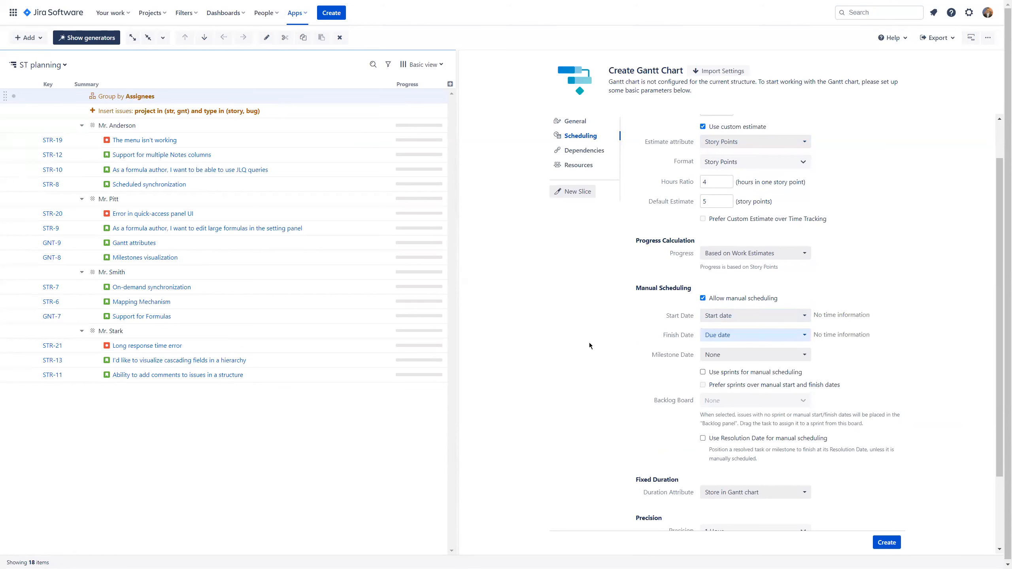
scroll(571, 350, down, 3)
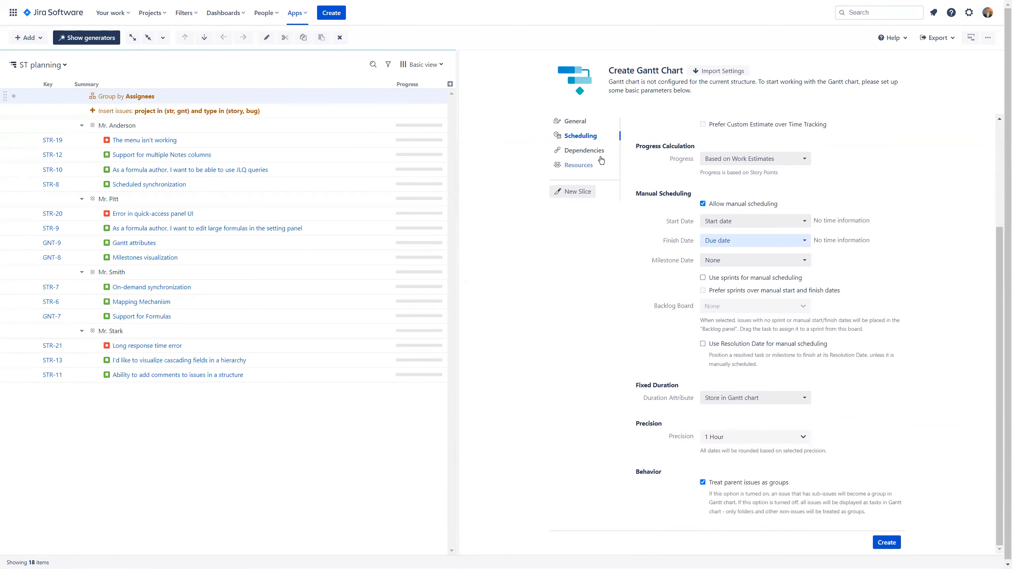
Step: Check the dependency settings, set the resource assignment attribute to Assignees, and create the Gantt chart
click(586, 150)
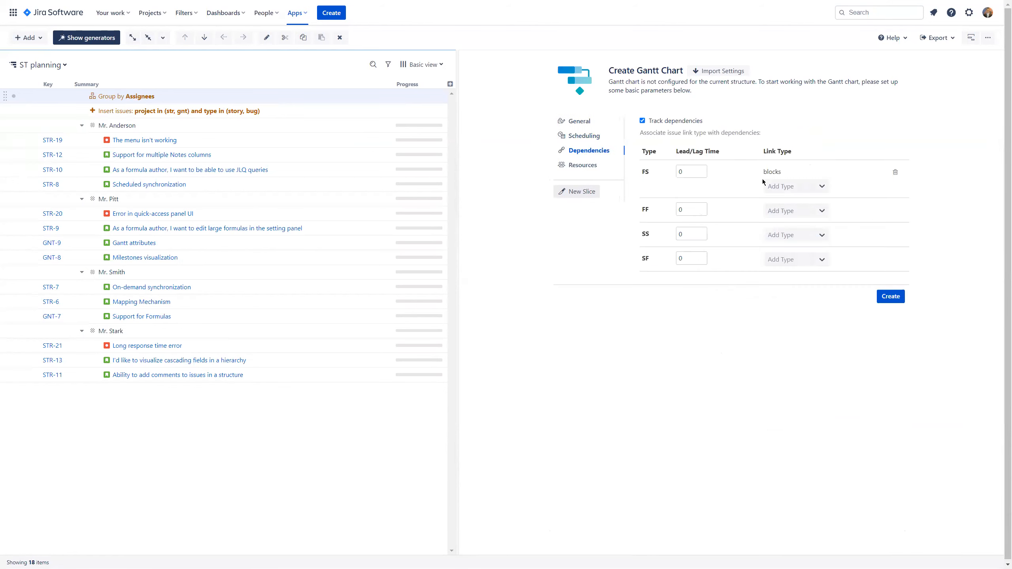
click(582, 165)
click(780, 136)
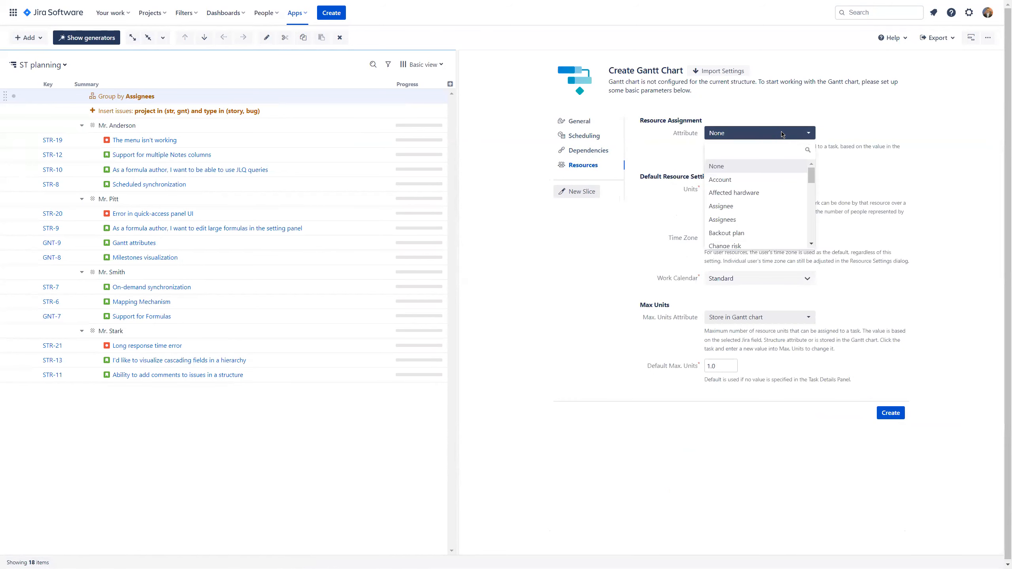
text(ass)
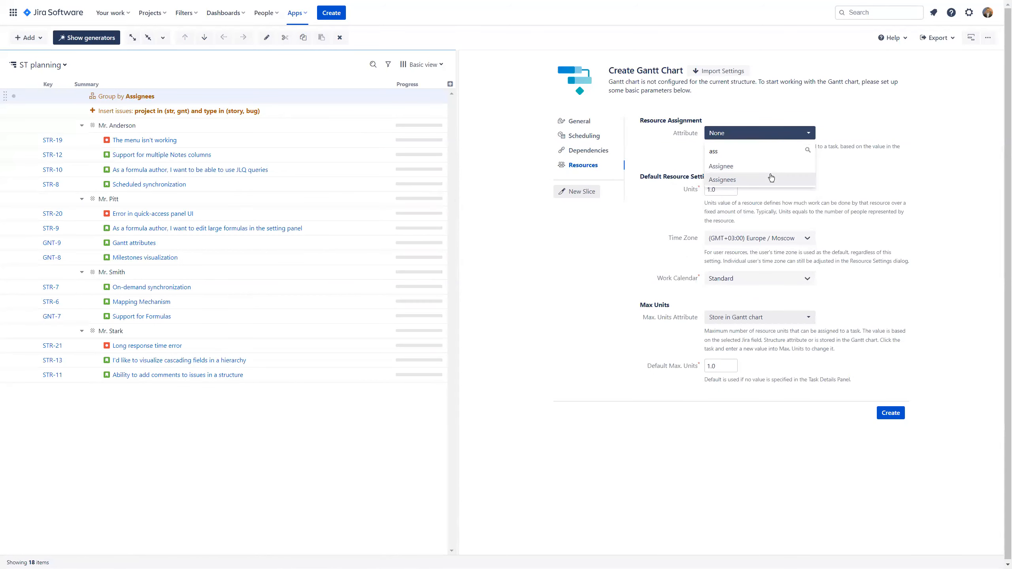
click(770, 180)
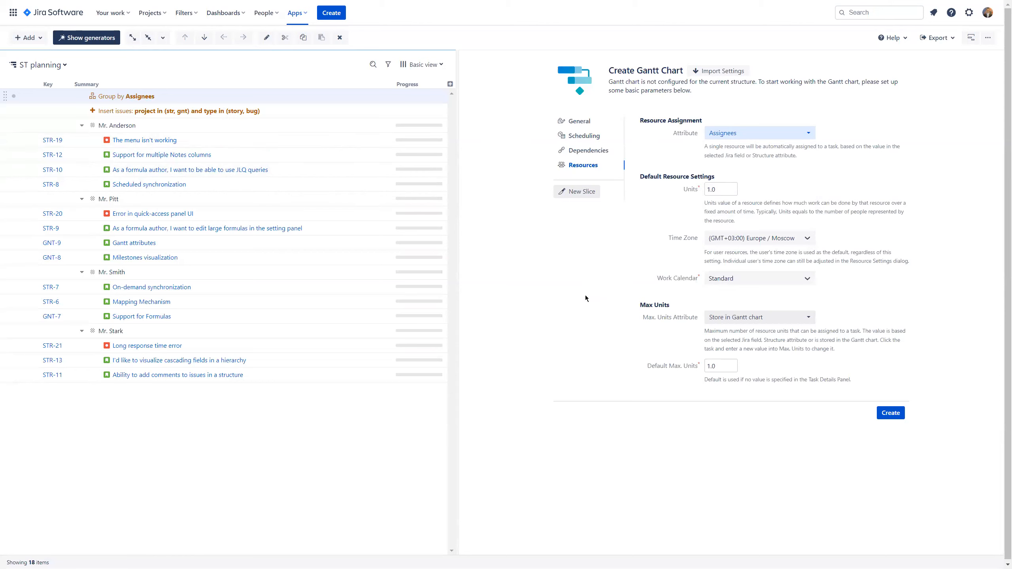
click(890, 413)
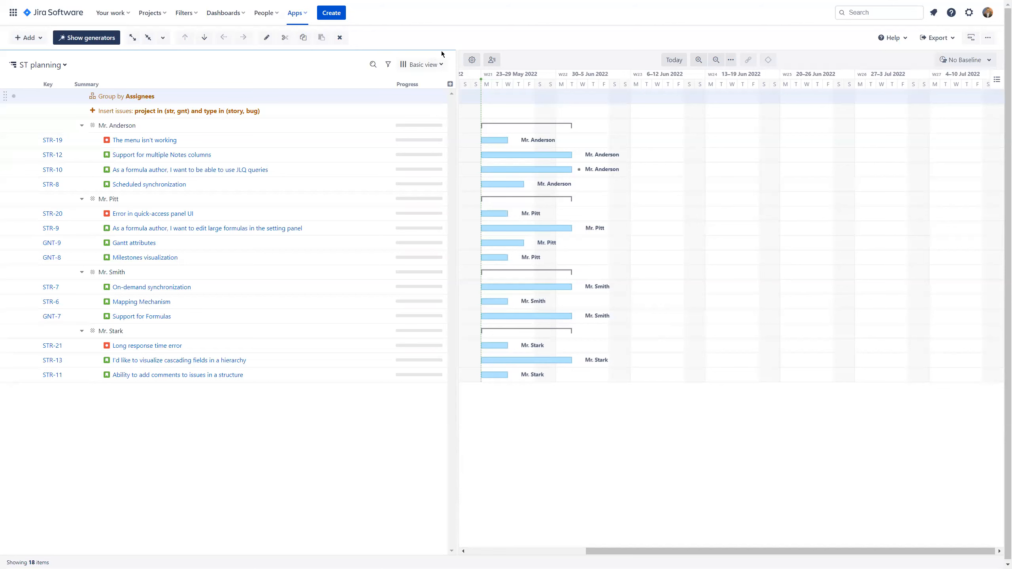
Step: Show the resource usage beneath the Gantt chart and slightly widen the structure side
click(490, 60)
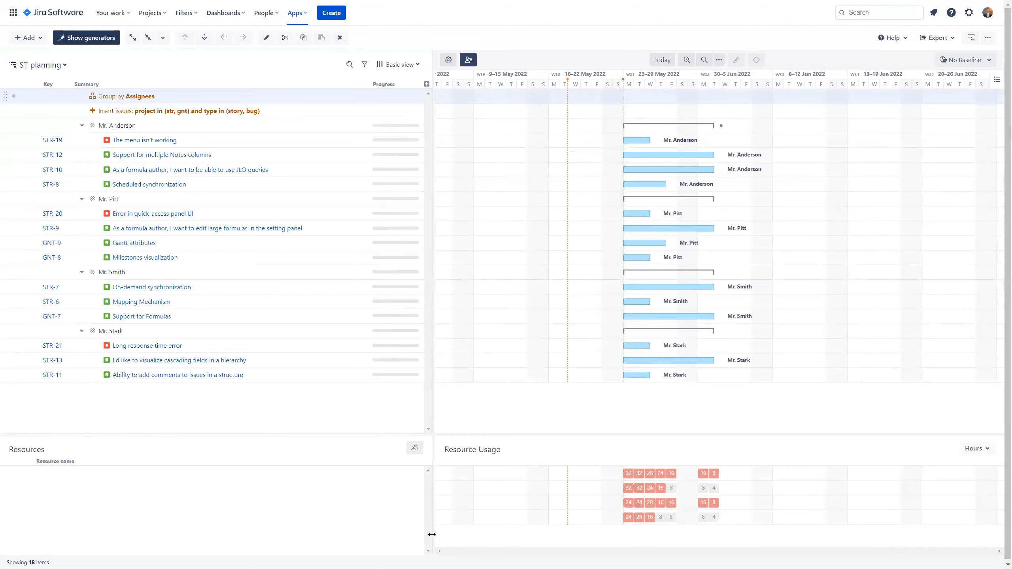
drag(433, 460, 435, 461)
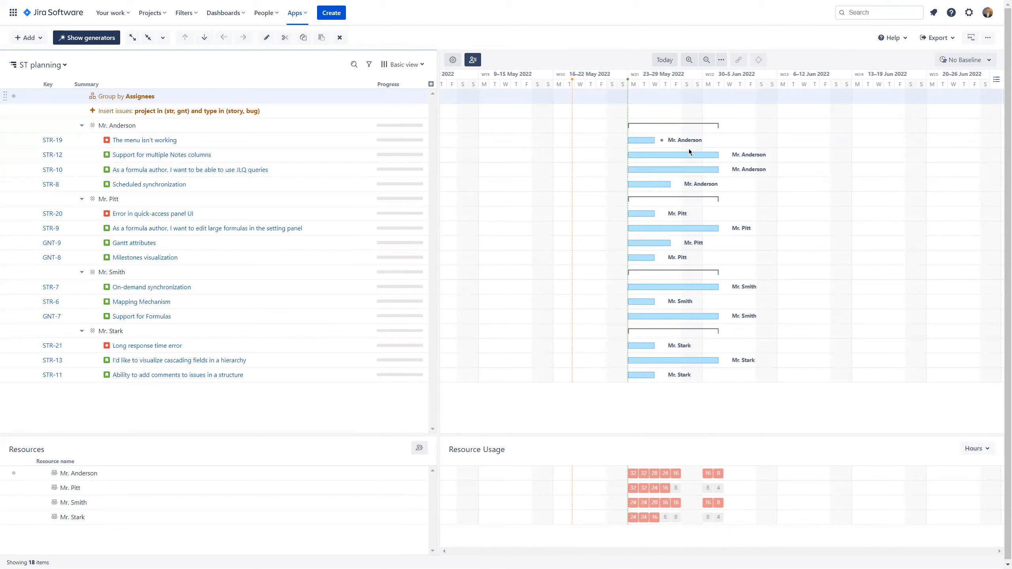
Step: Link STR-19 to STR-12 and STR-10 to STR-8 on the Gantt chart, and move STR-10 to start after STR-12 ends
drag(624, 156, 623, 156)
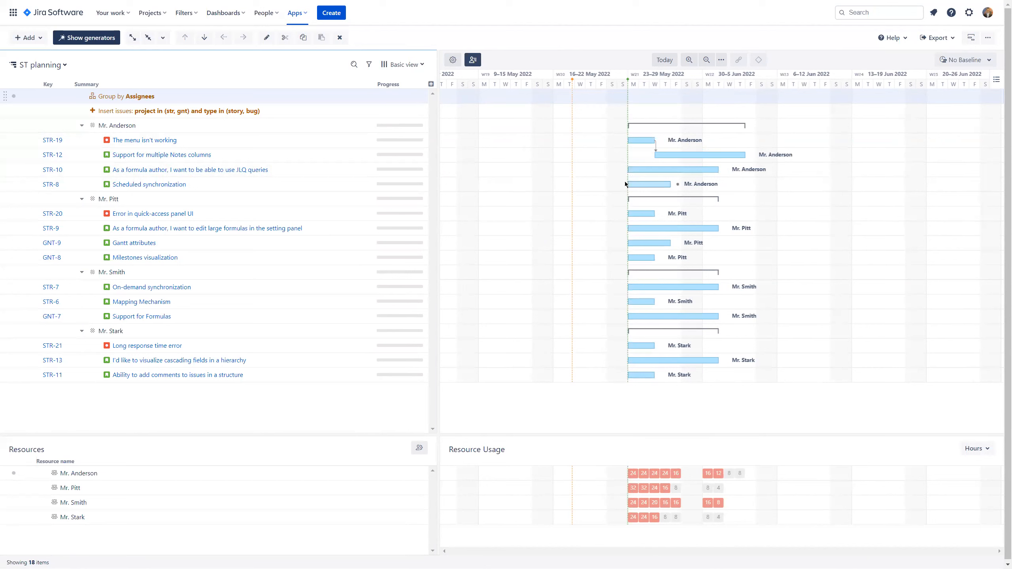
drag(721, 169, 626, 183)
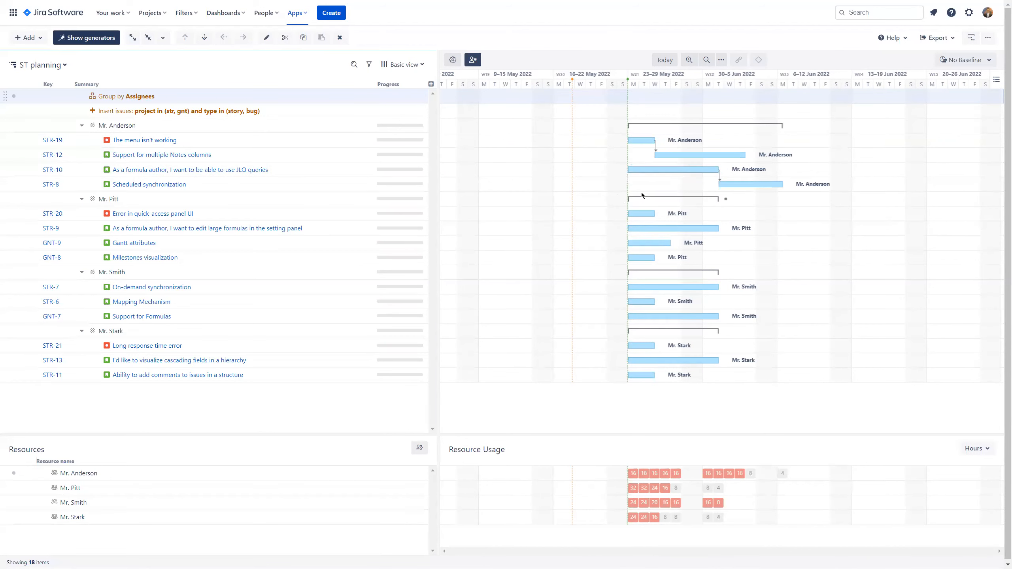
drag(645, 170, 760, 169)
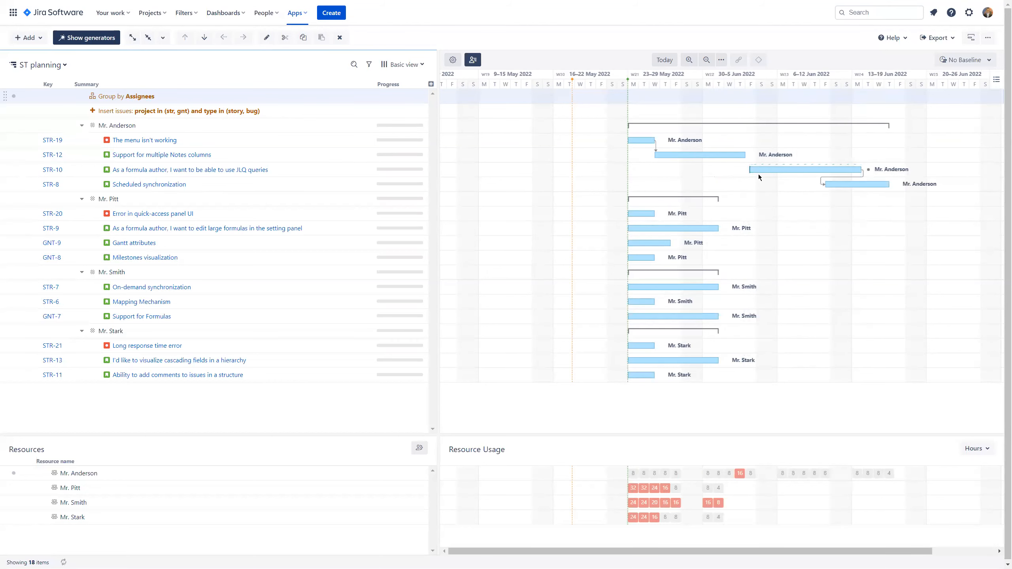
Step: Move GNT-9 to start after STR-9 ends, try to reschedule STR-20, and link GNT-9 to GNT-8
drag(657, 242, 754, 242)
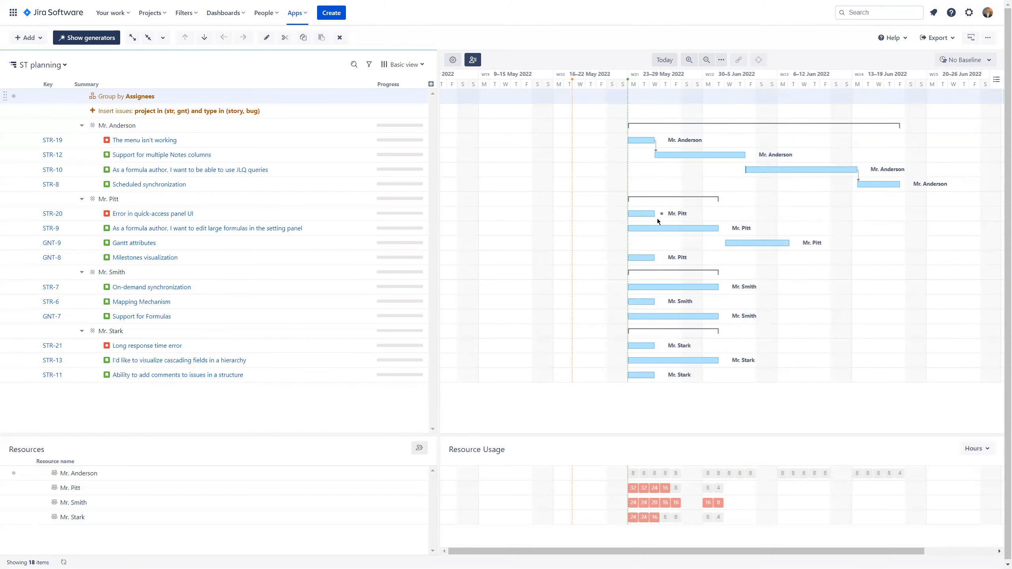
drag(635, 215, 795, 224)
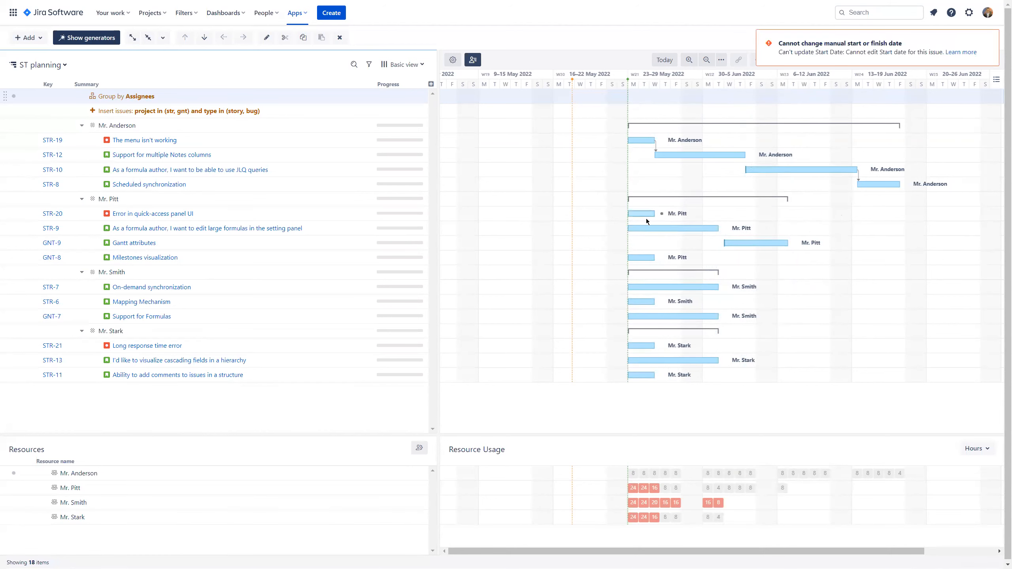
drag(800, 246, 630, 258)
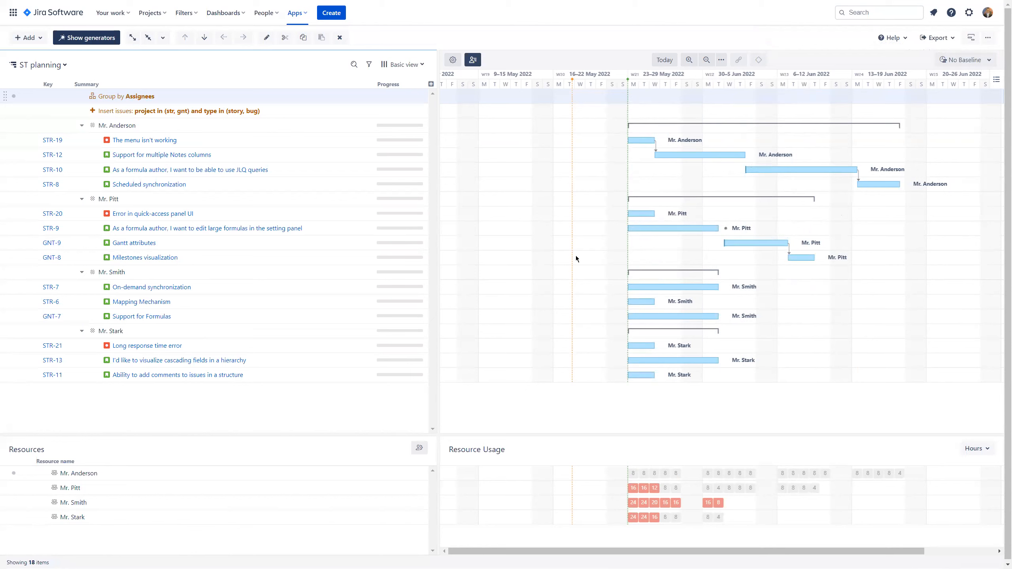
Step: Try again to reschedule STR-20, link it to STR-9, and move GNT-9 to start on 6 June
drag(639, 214, 732, 213)
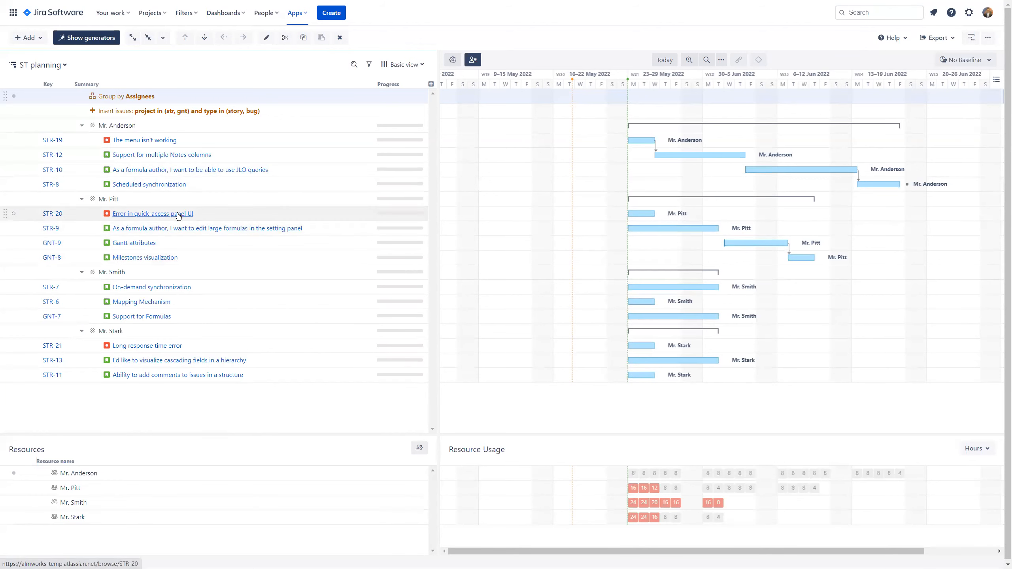
drag(636, 217, 716, 215)
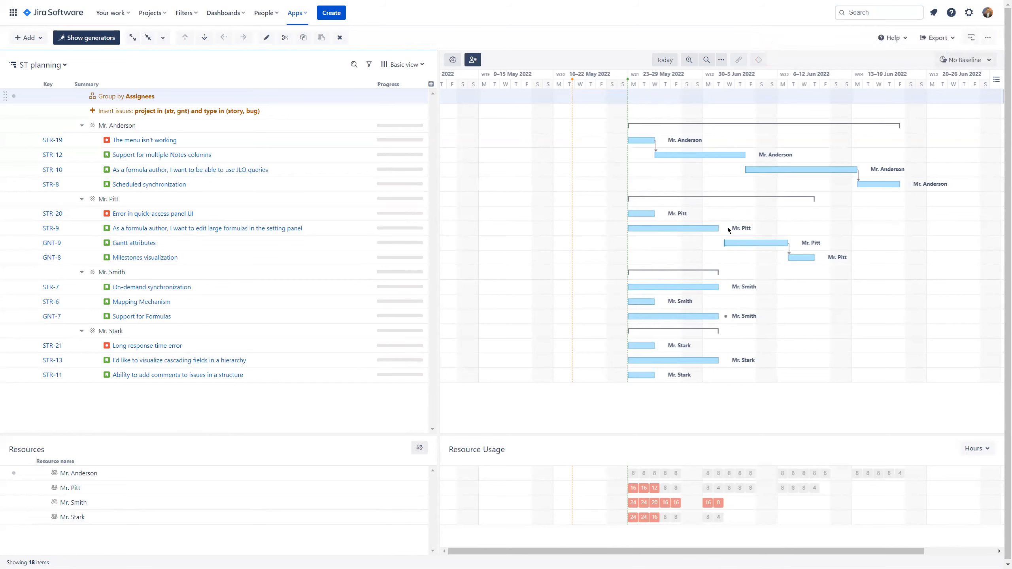
drag(662, 213, 624, 230)
drag(730, 243, 783, 241)
Step: Reschedule STR-6 to start about 1 June, GNT-7 on 6 June, STR-13 on 30 May and STR-11 about 9 June
drag(638, 302, 751, 301)
drag(691, 316, 806, 342)
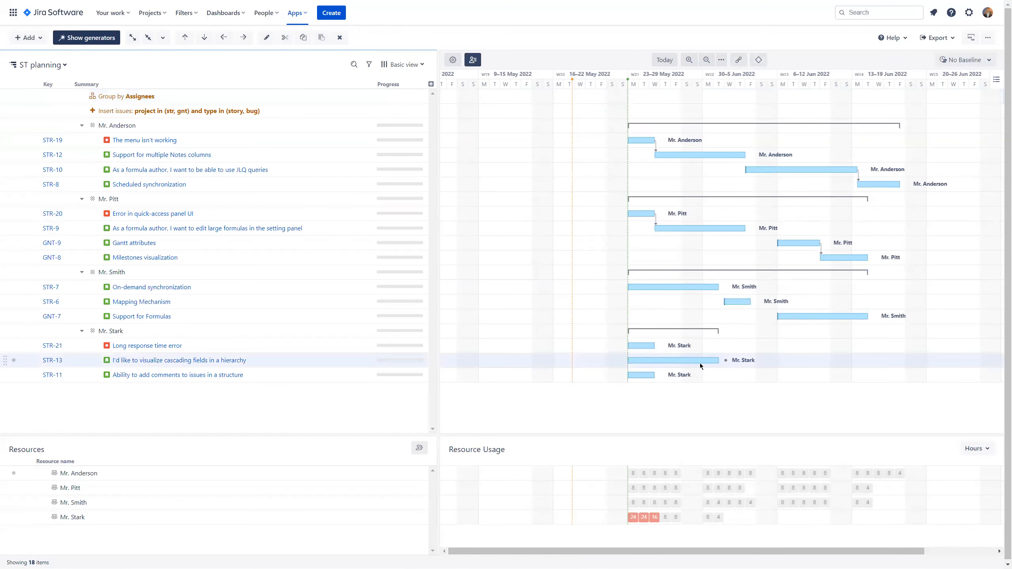
drag(717, 363, 793, 360)
drag(647, 377, 822, 373)
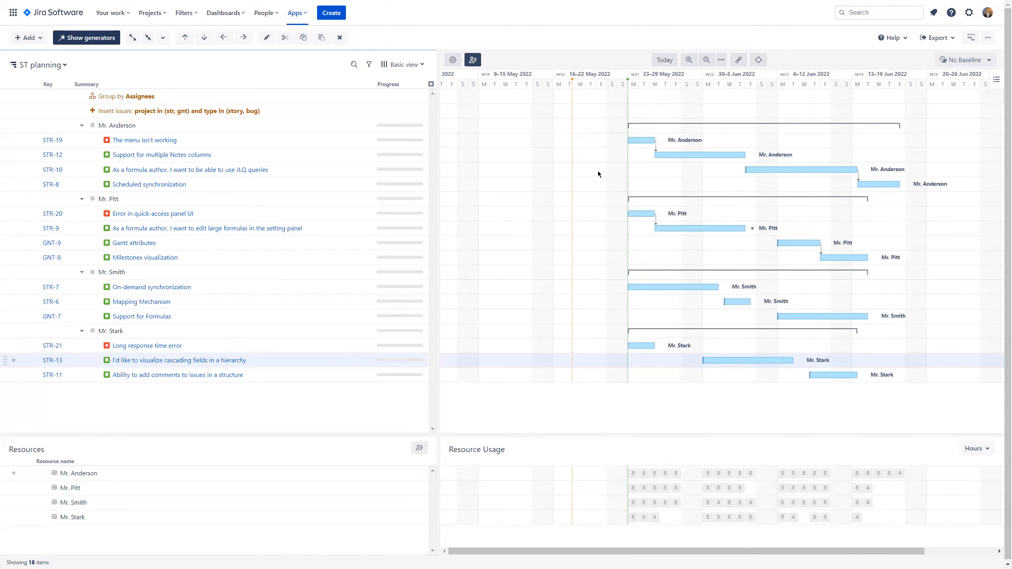
Step: Hide the resource usage and, with the Gantt chart settings open, regroup the structure by the Sprint field
click(473, 60)
click(472, 60)
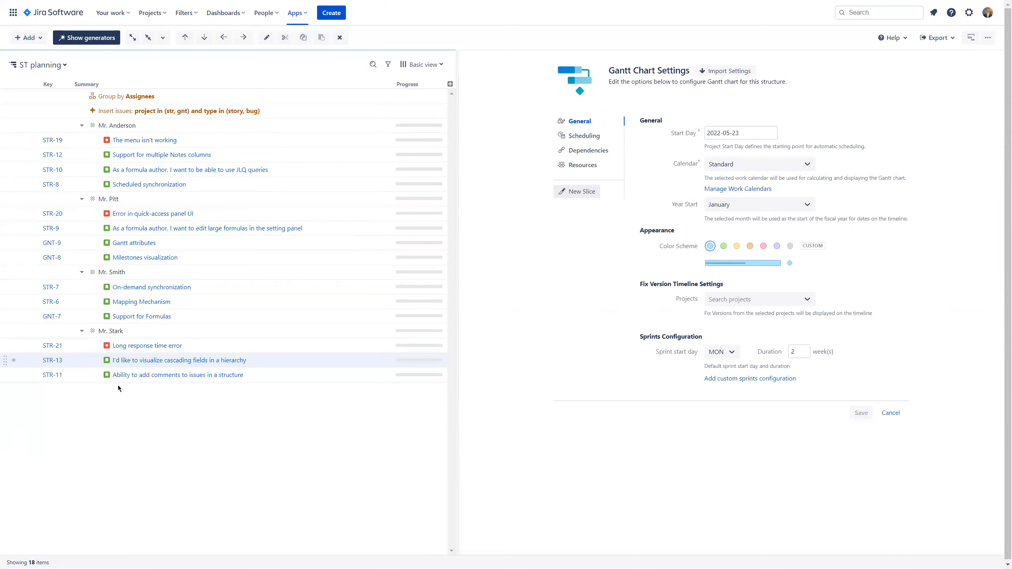
double_click(146, 96)
click(406, 149)
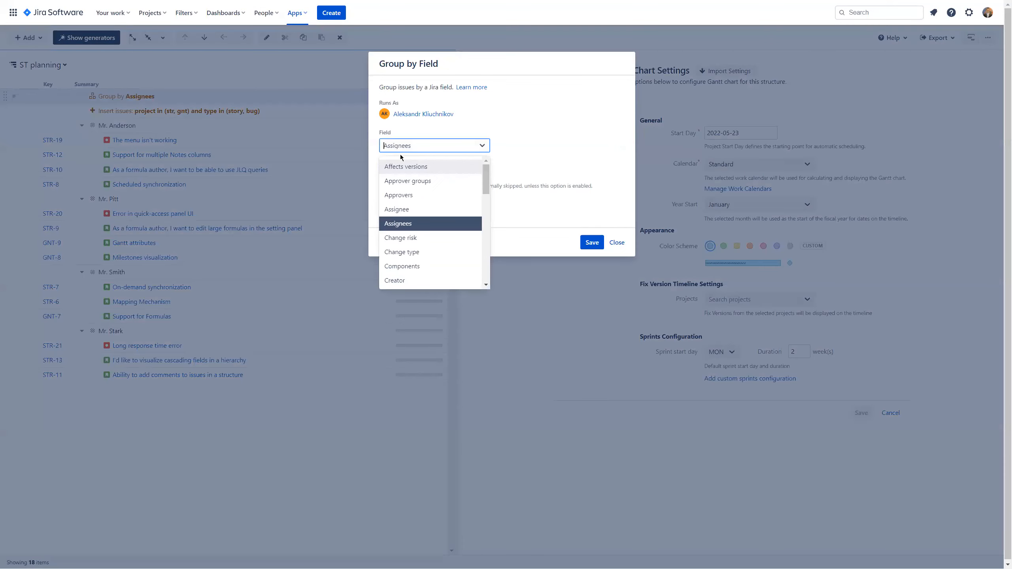
text(spri)
click(423, 165)
click(592, 253)
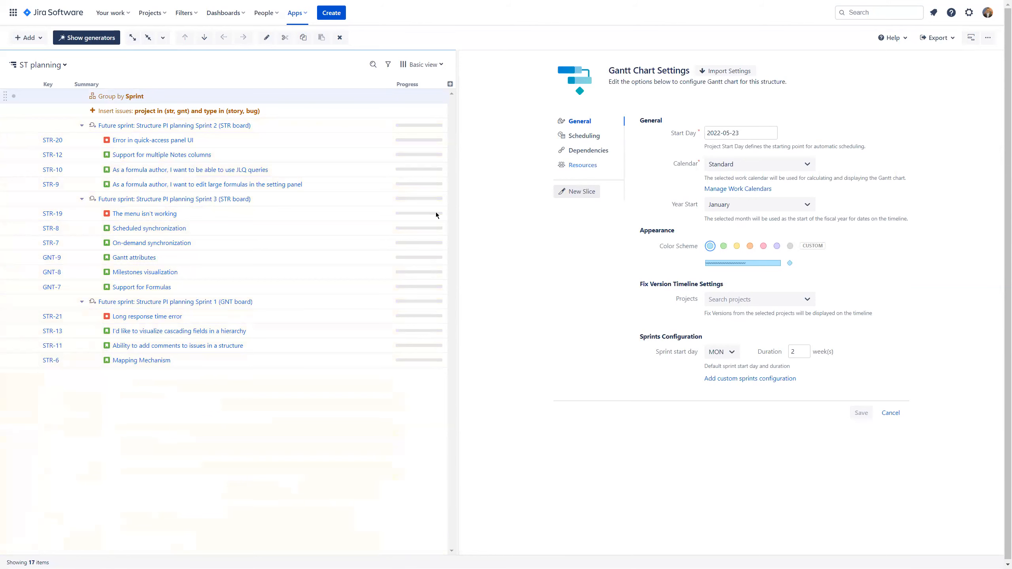
Step: Enable sprints for manual scheduling in the Gantt chart settings, save, and widen the chart side of the page
scroll(744, 359, down, 7)
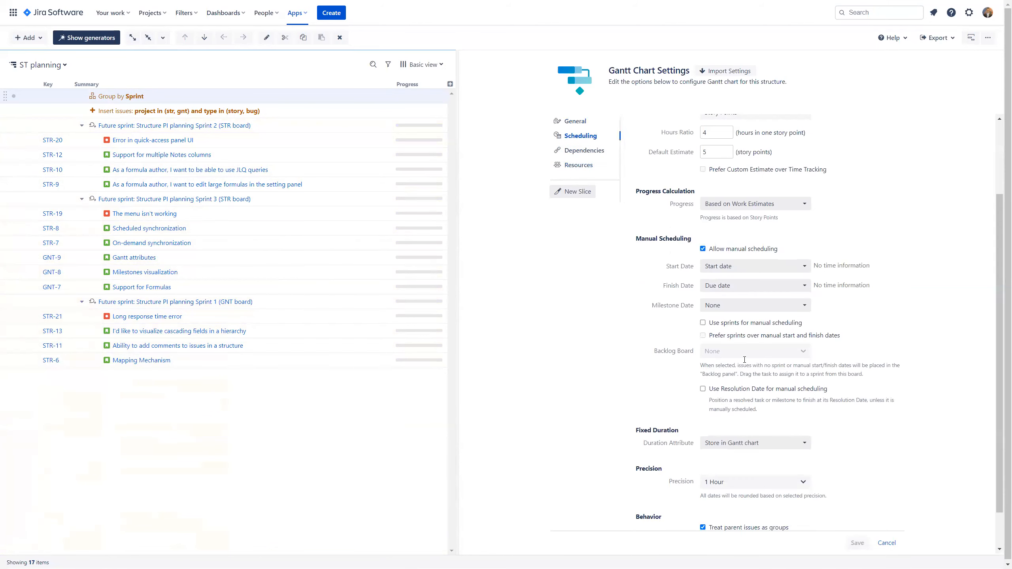
click(703, 323)
click(856, 544)
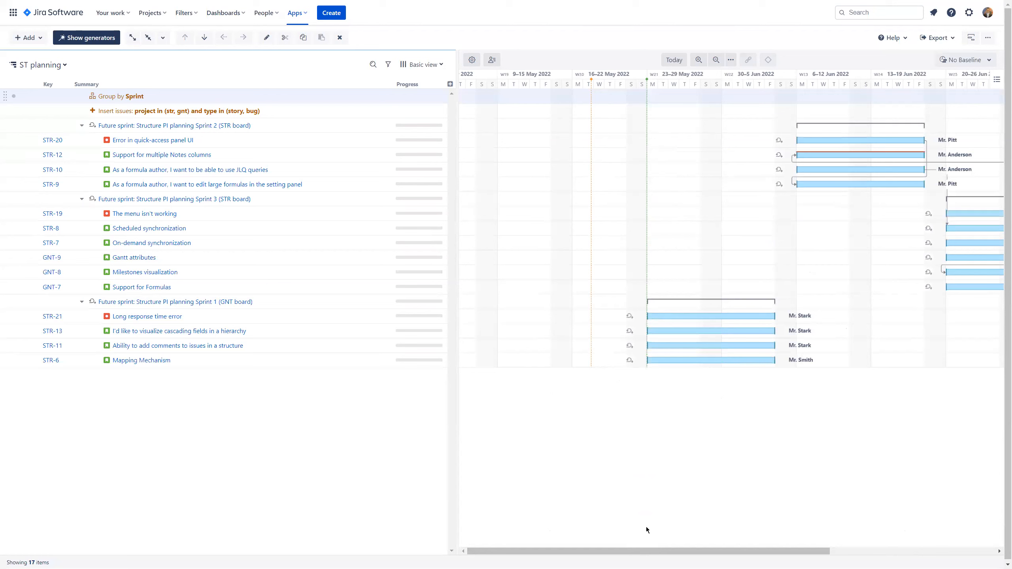
click(715, 59)
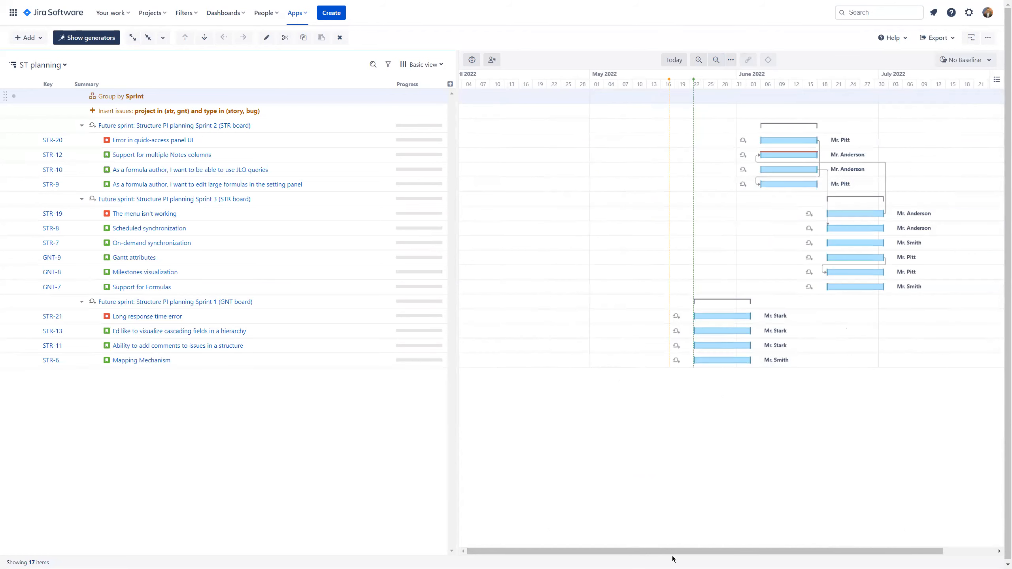
drag(672, 551, 791, 532)
drag(459, 331, 418, 336)
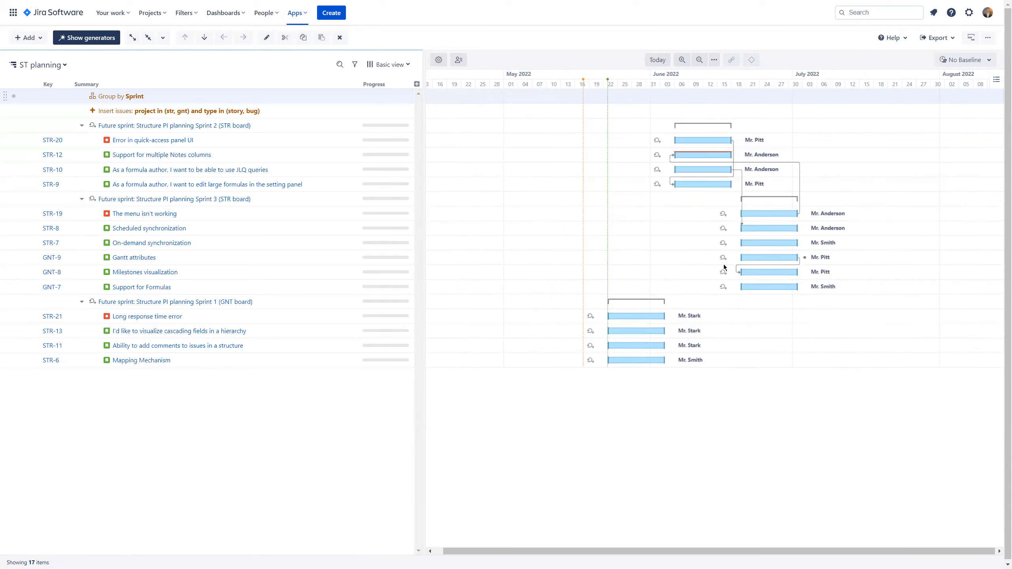
Step: Check the scheduling details and work estimate of STR-9, and move STR-12 to Structure PI planning Sprint 3
click(691, 186)
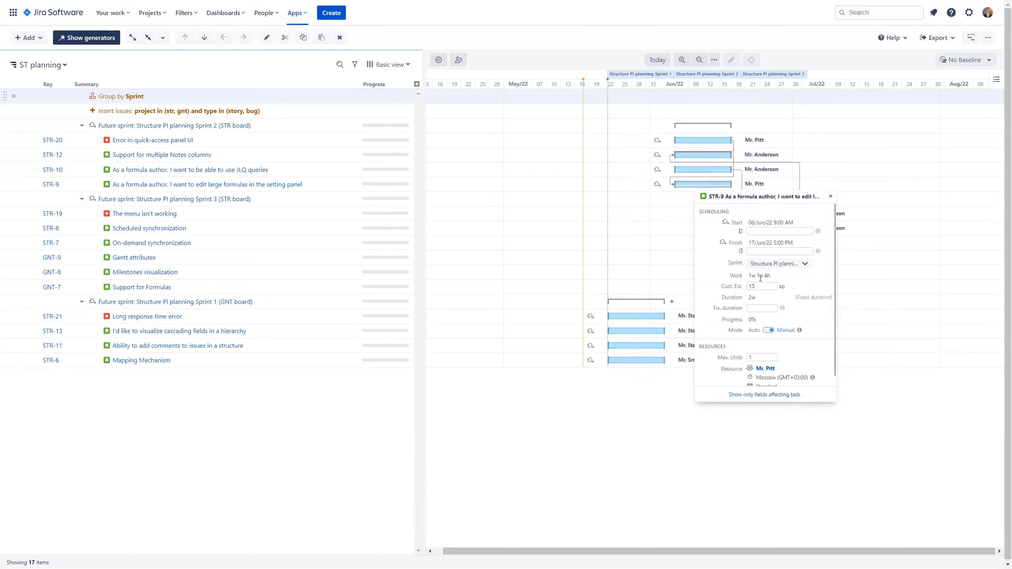
drag(749, 276, 775, 275)
click(688, 437)
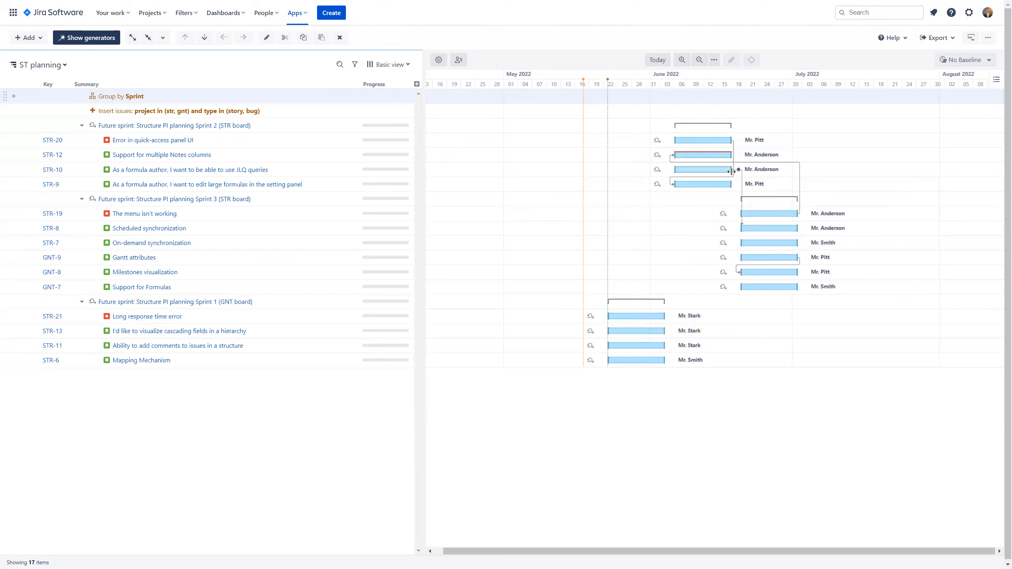
drag(712, 154, 769, 203)
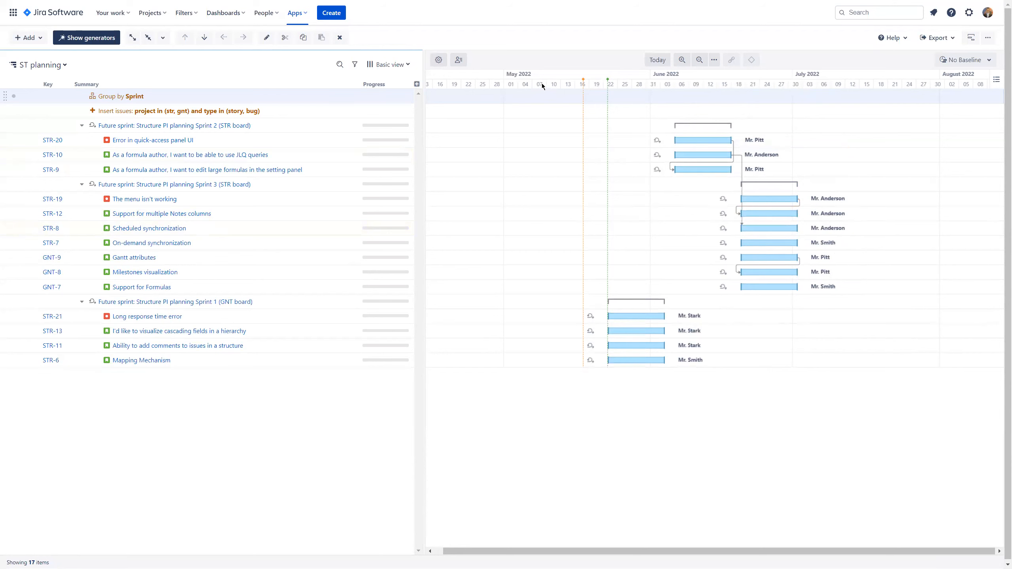
Step: Add a new slice in the Gantt chart settings that applies to the Bug issue type
click(440, 59)
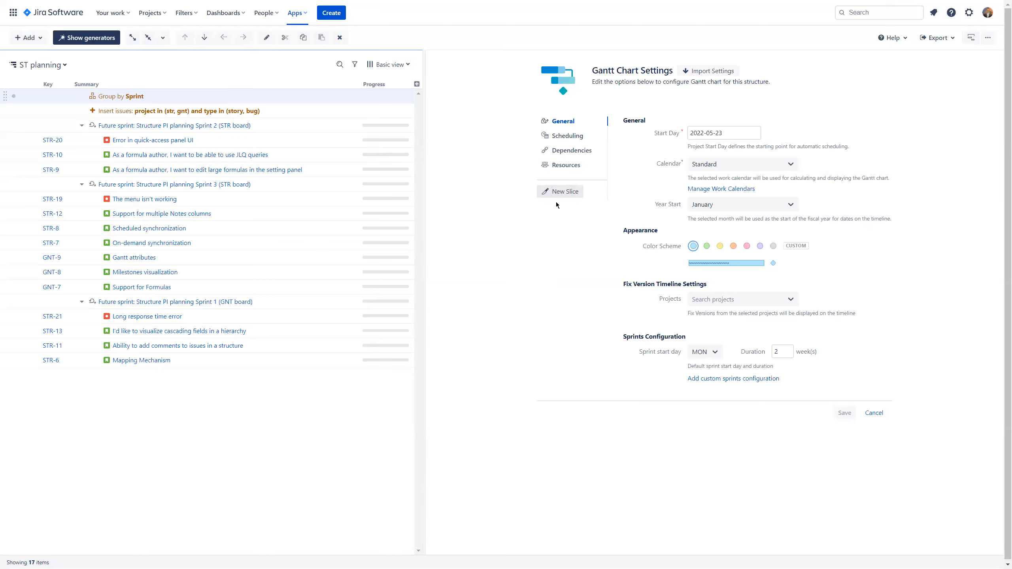
click(569, 192)
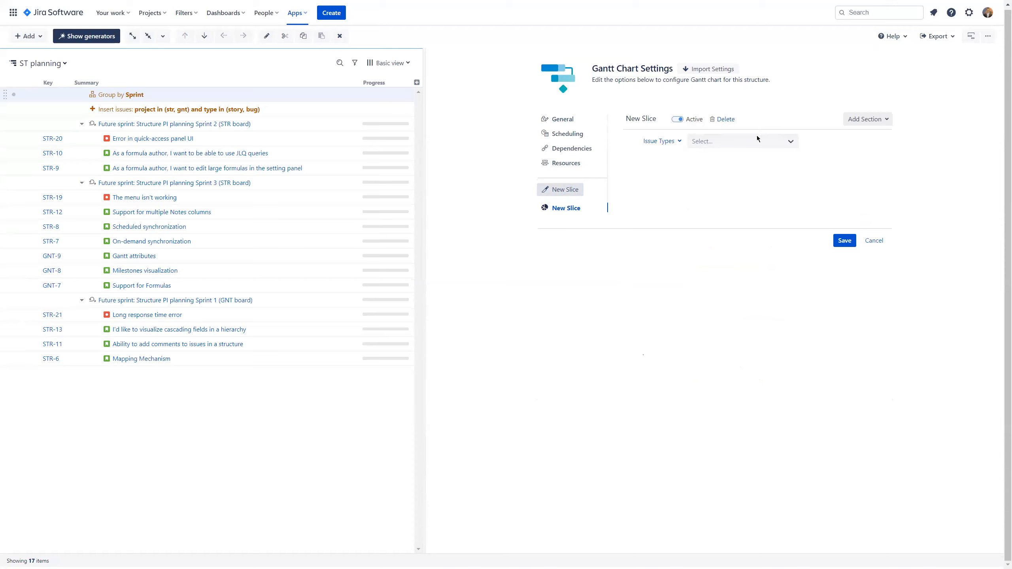
click(669, 142)
click(653, 170)
click(776, 142)
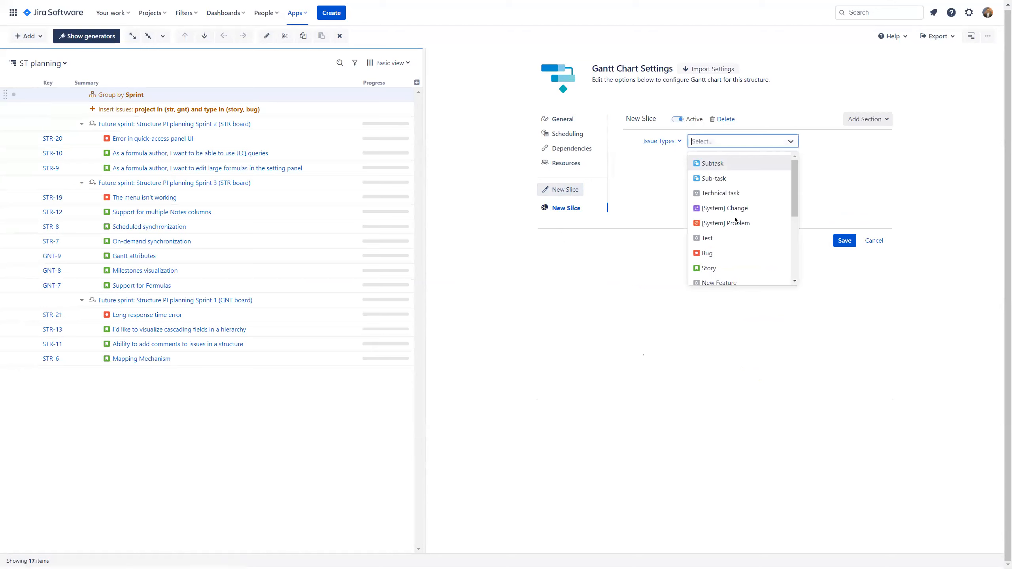
click(727, 251)
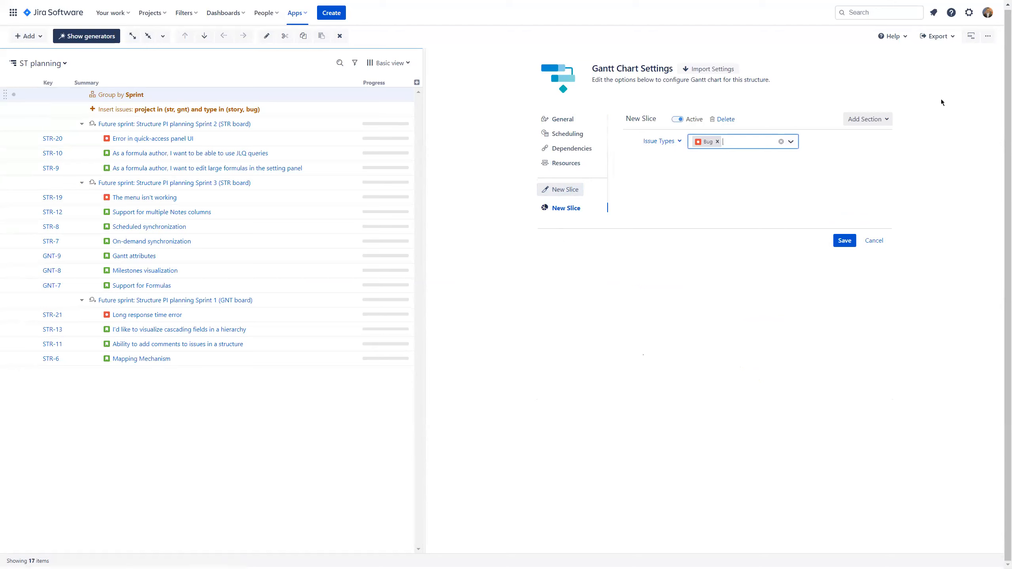
Step: Add an Appearance section with the pink color scheme to the bug slice and save the settings
click(867, 119)
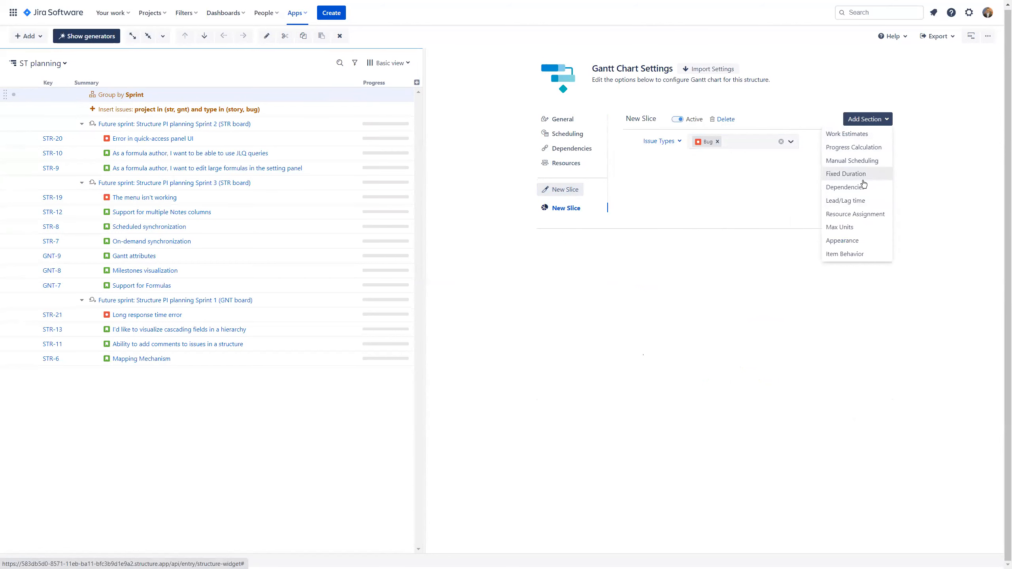
click(854, 241)
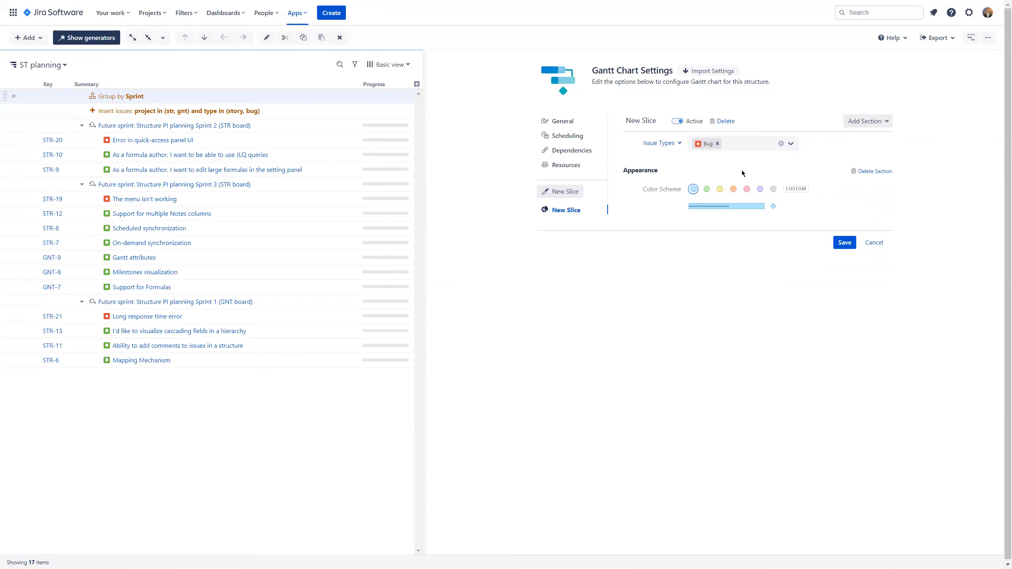
click(747, 190)
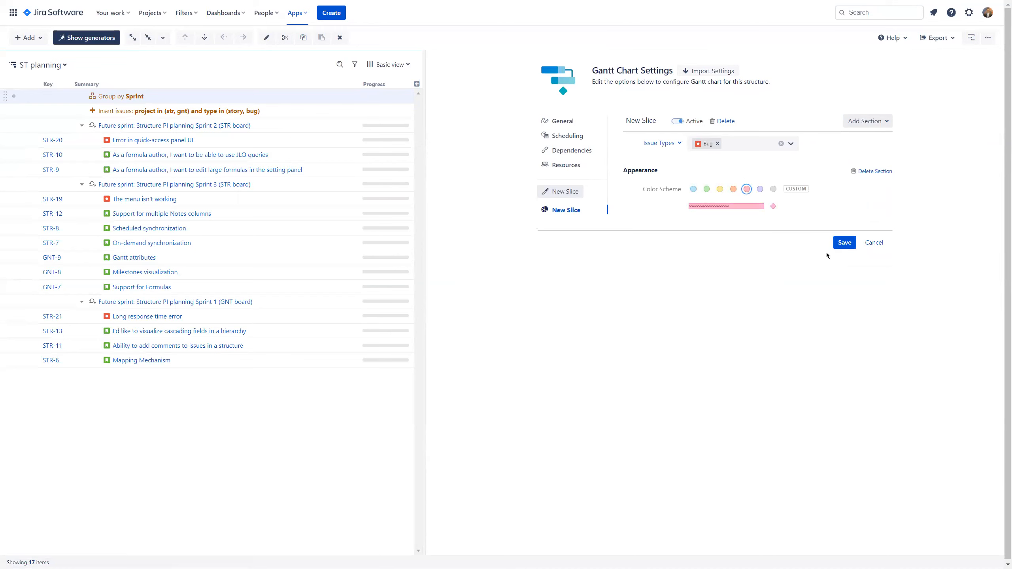
click(841, 242)
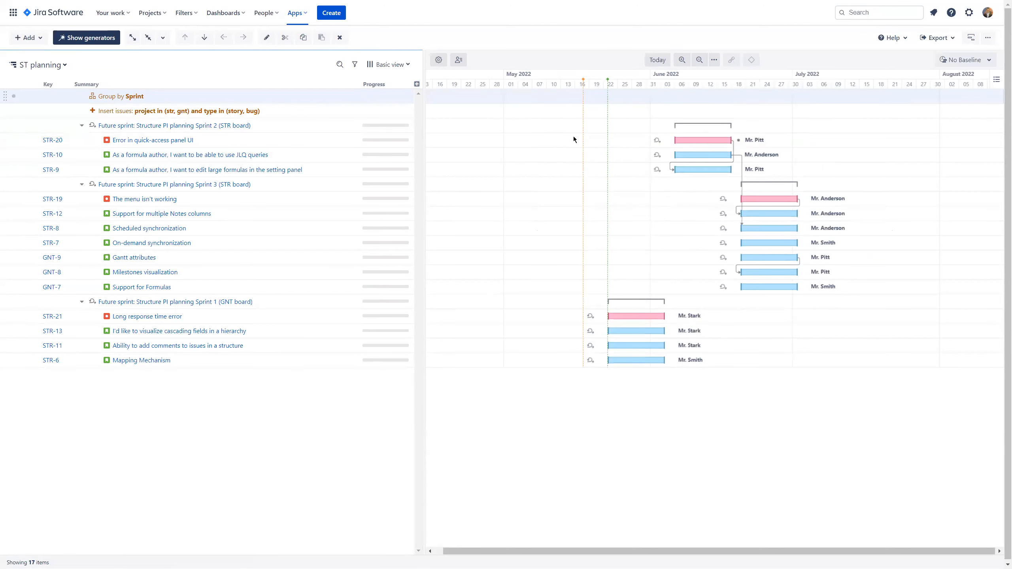
Step: Reopen the slice in the Gantt chart settings and switch its filter to the JQL query "project = str"
click(445, 62)
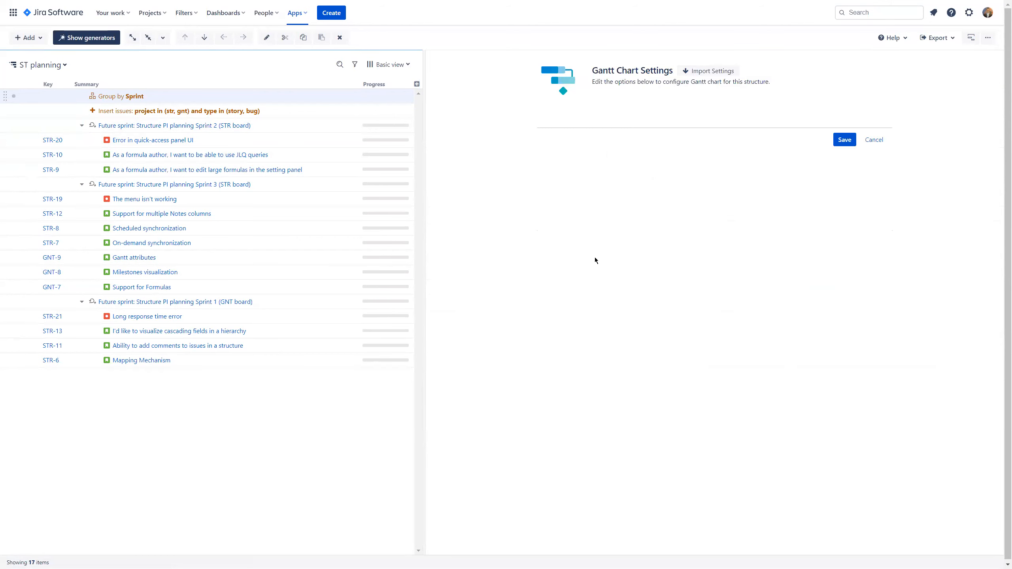
click(566, 210)
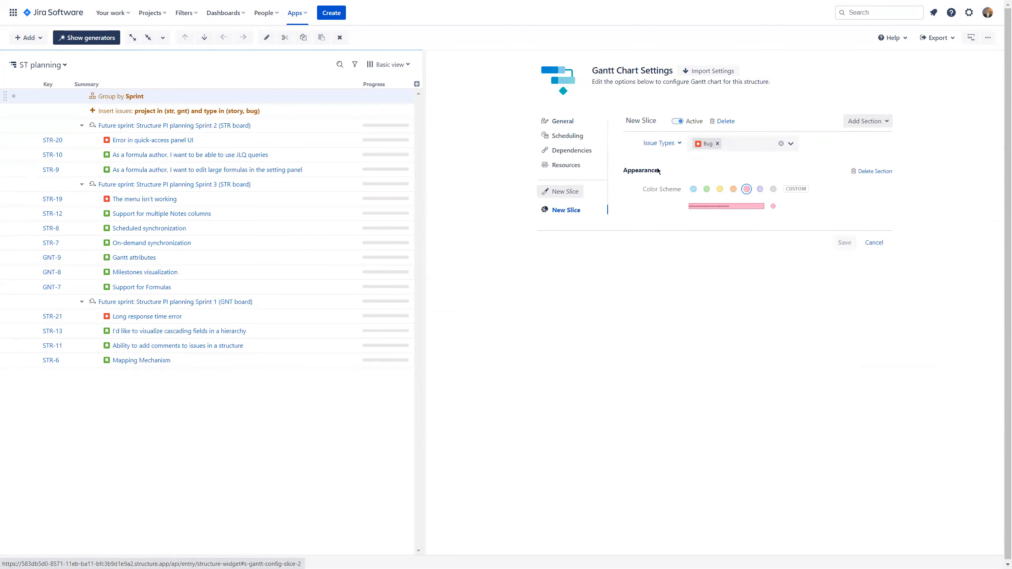
click(661, 144)
click(639, 156)
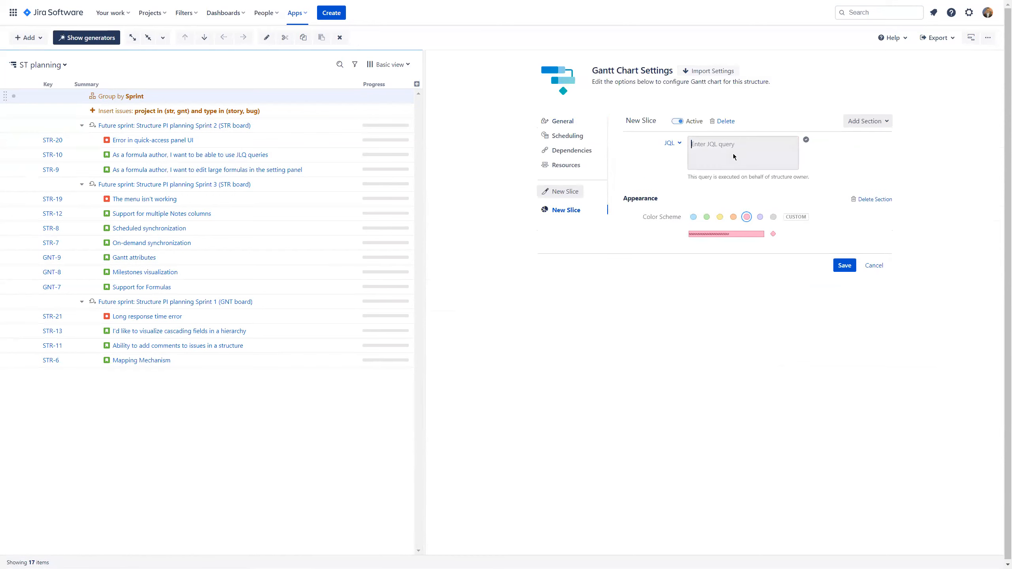
text(pr)
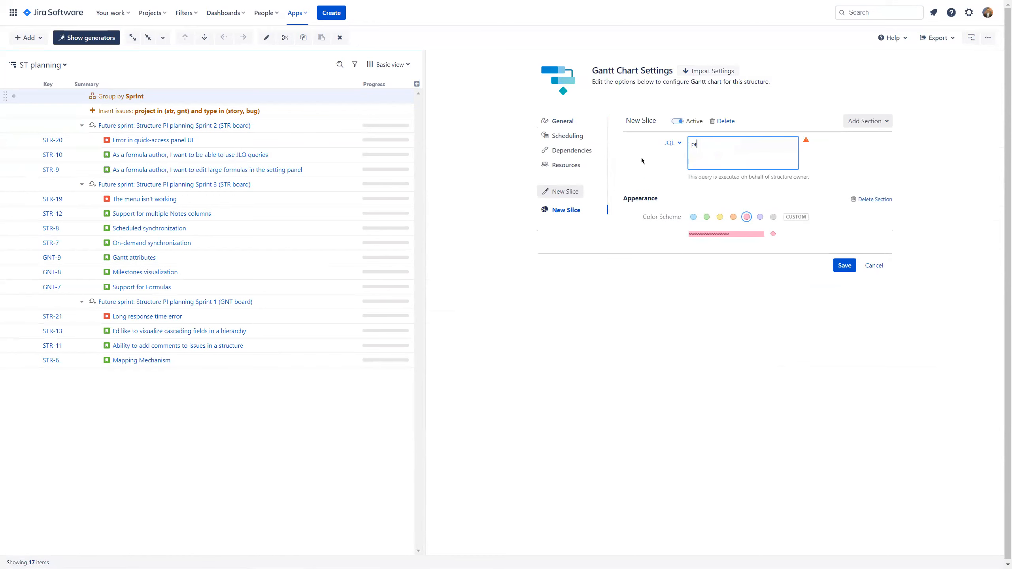
text(oject)
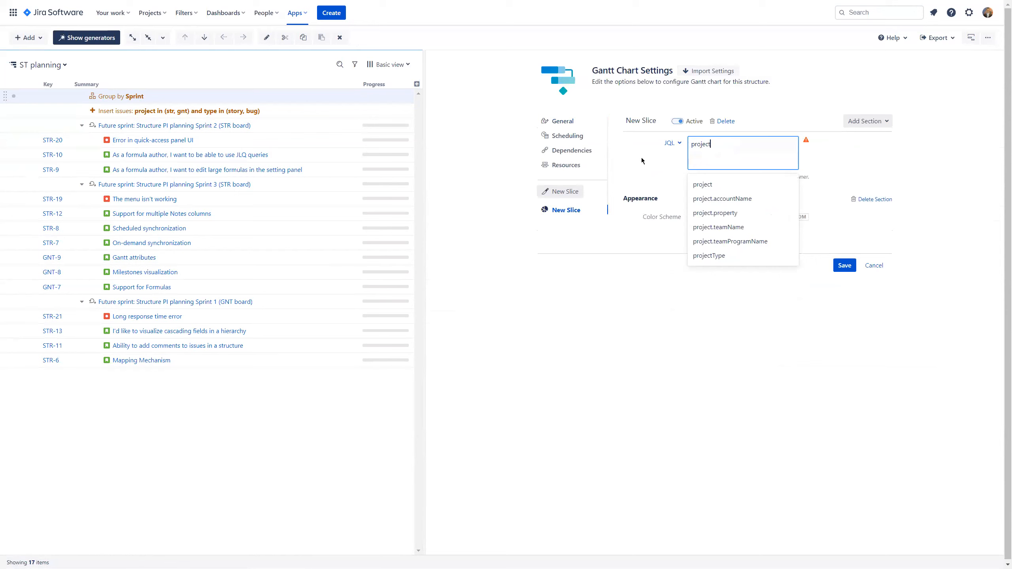
text( = str)
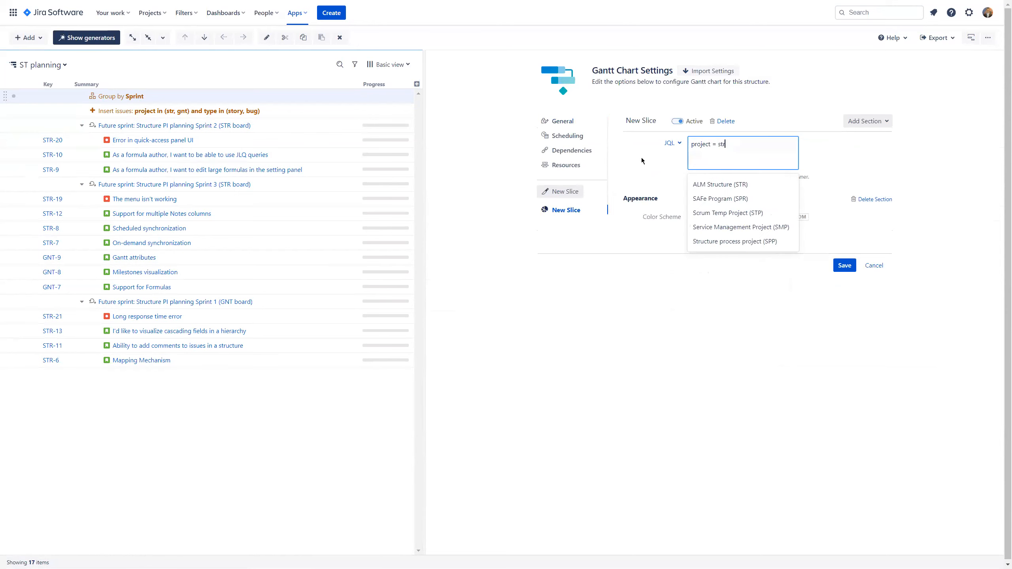
click(841, 144)
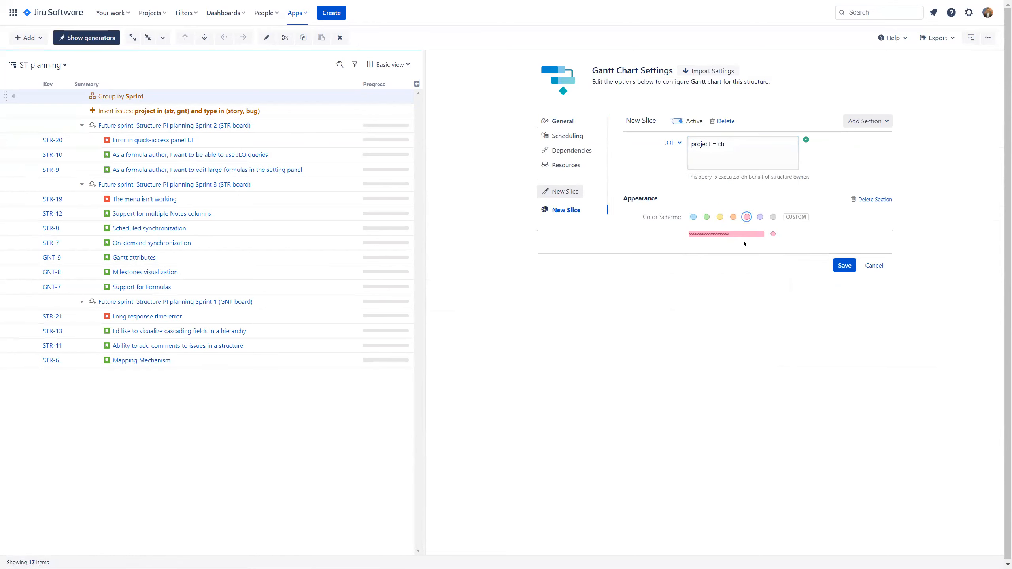
Step: Change the slice's color scheme to green and save the Gantt chart settings
click(707, 218)
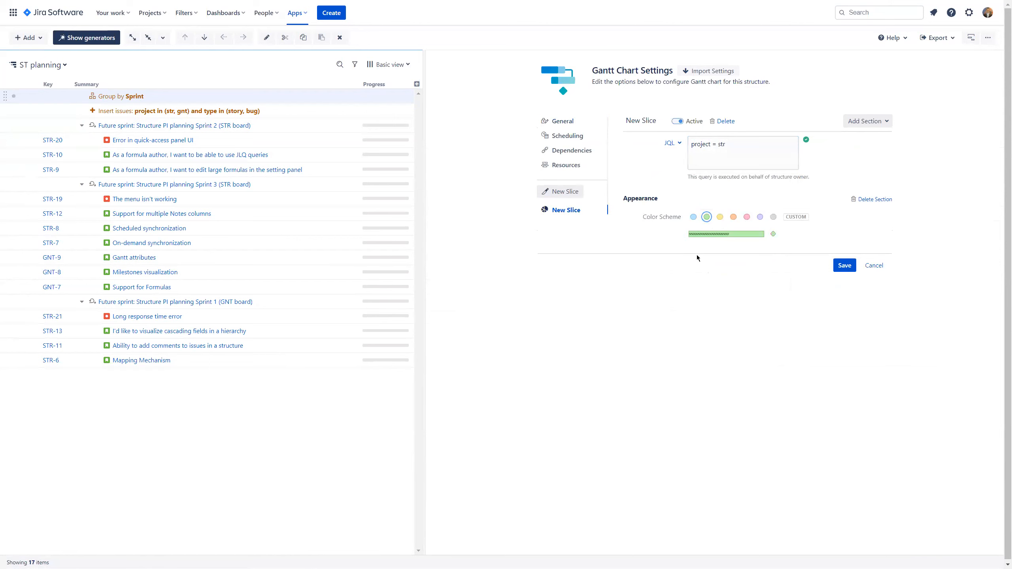
click(845, 266)
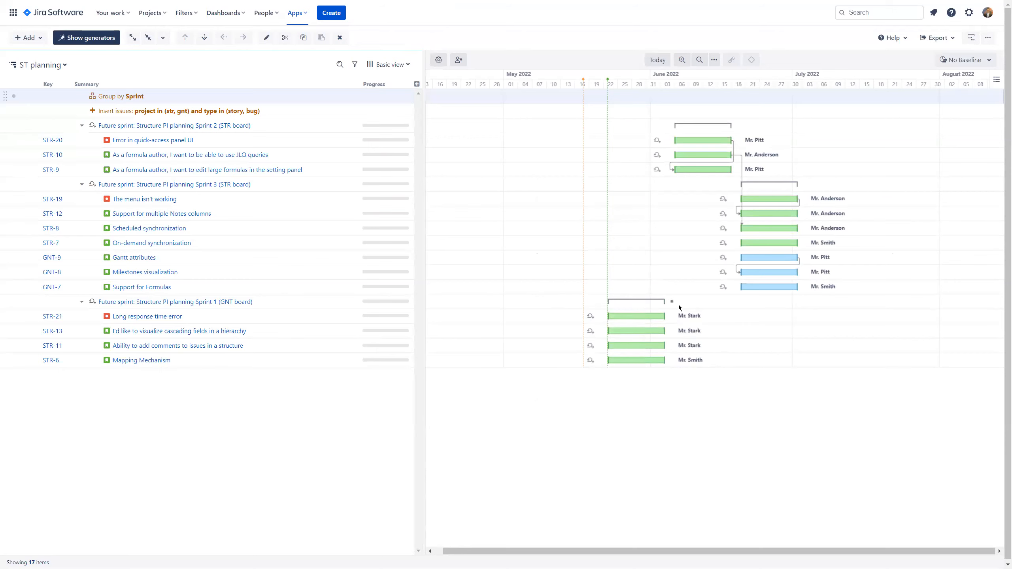
Step: Reopen the slice in the Gantt chart settings, rename it "Project coloring" and save the settings
click(438, 61)
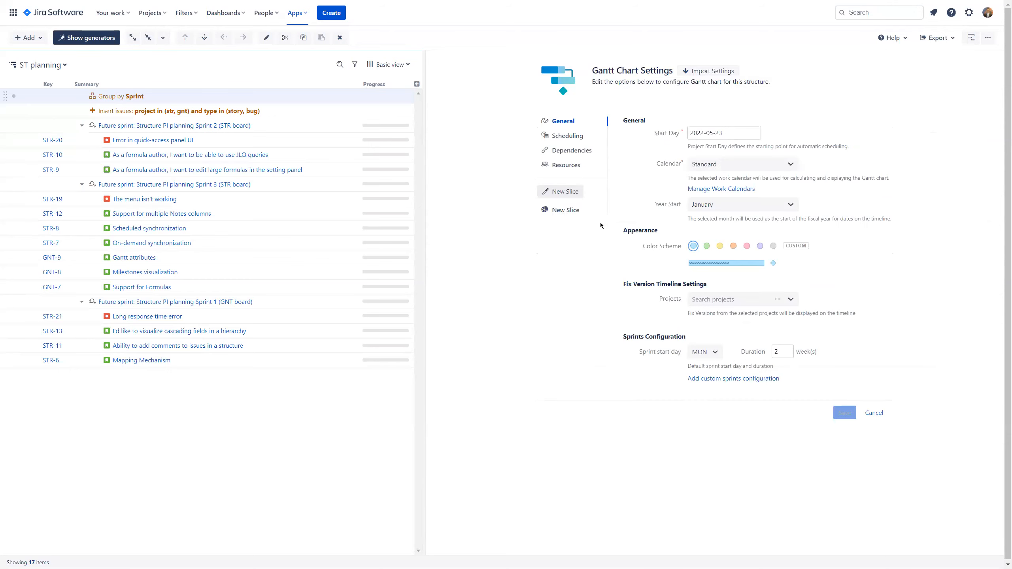
click(566, 210)
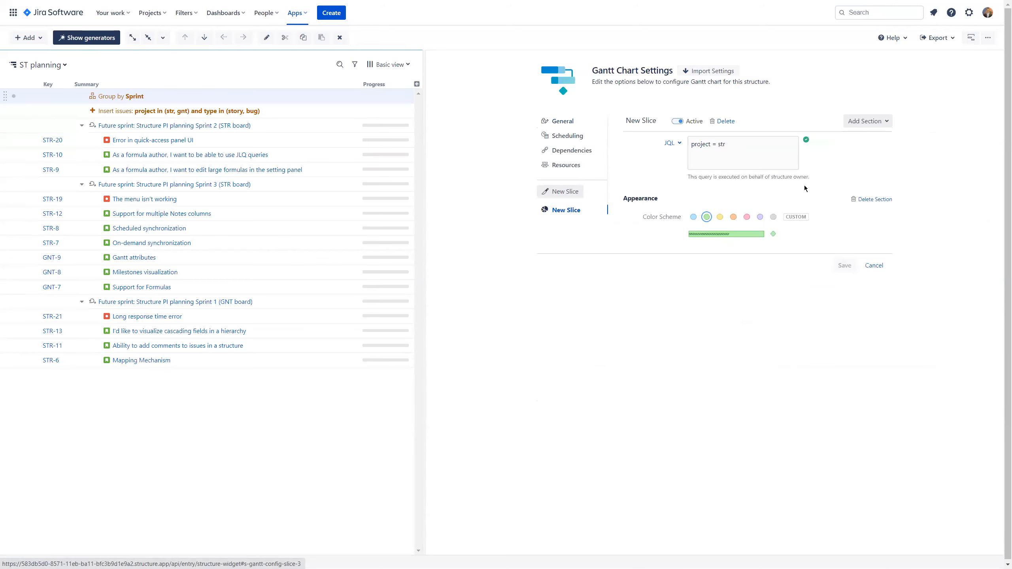
click(888, 121)
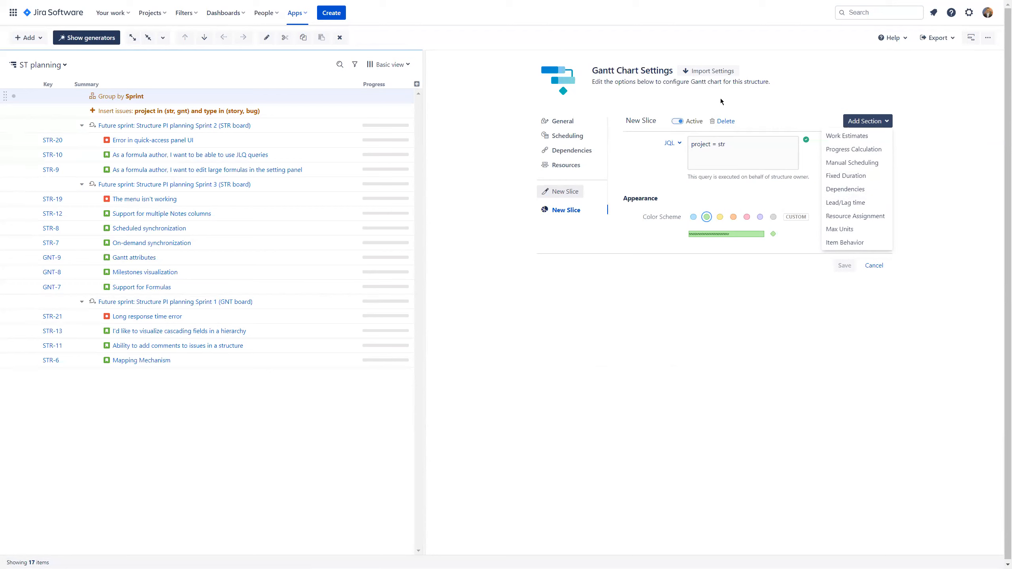
click(835, 110)
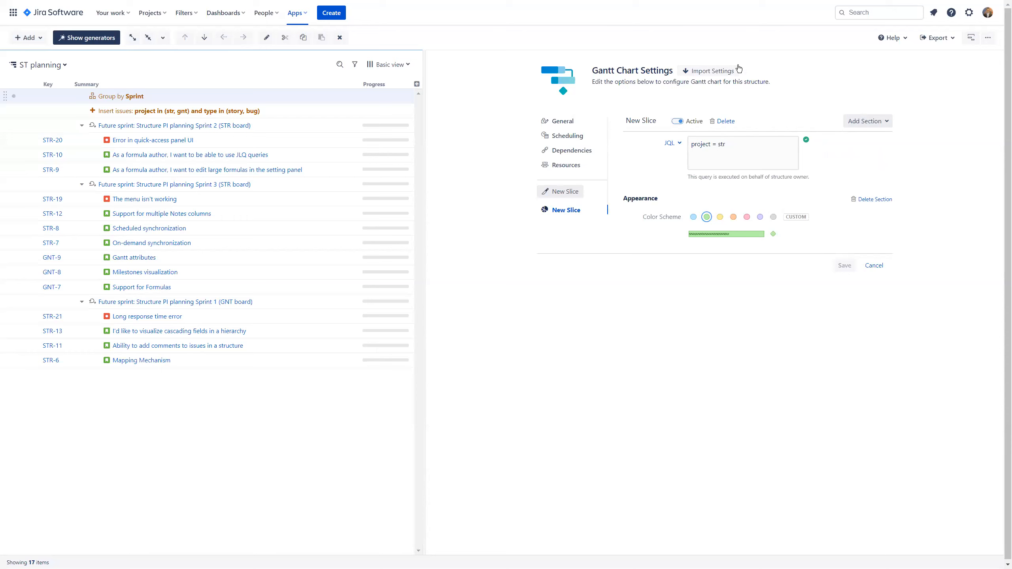
click(647, 121)
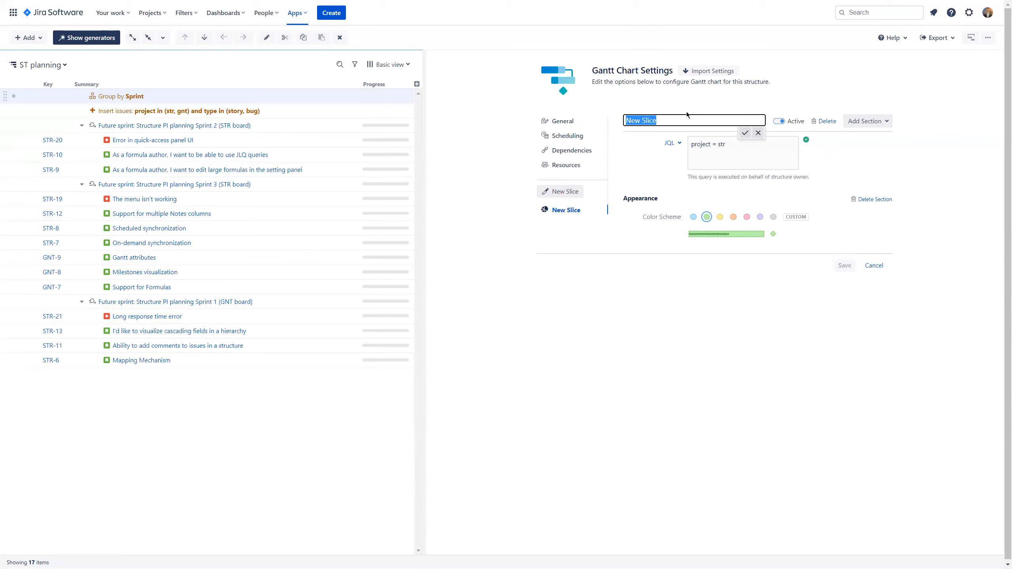
text(Project coloring)
click(745, 133)
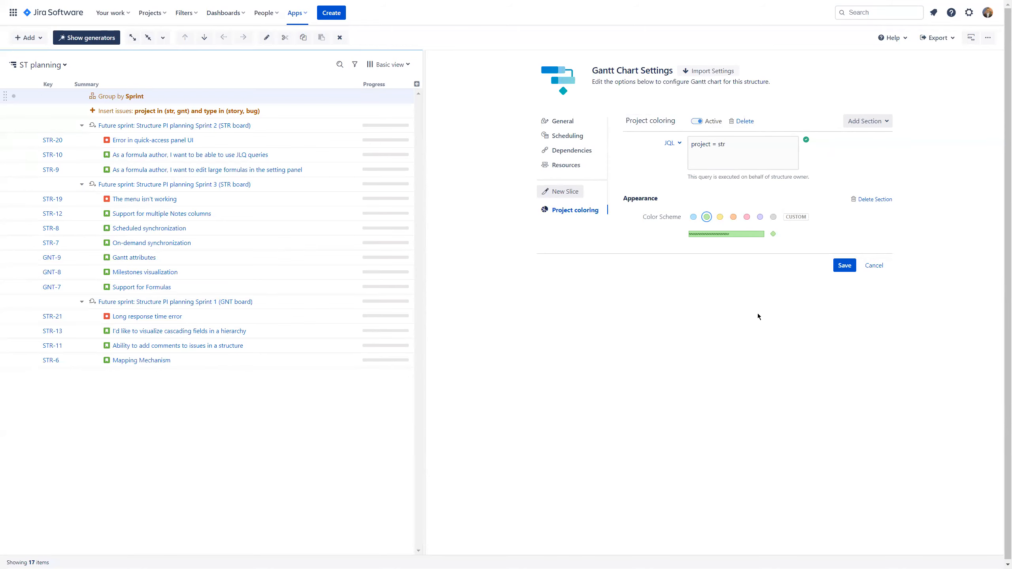
click(844, 265)
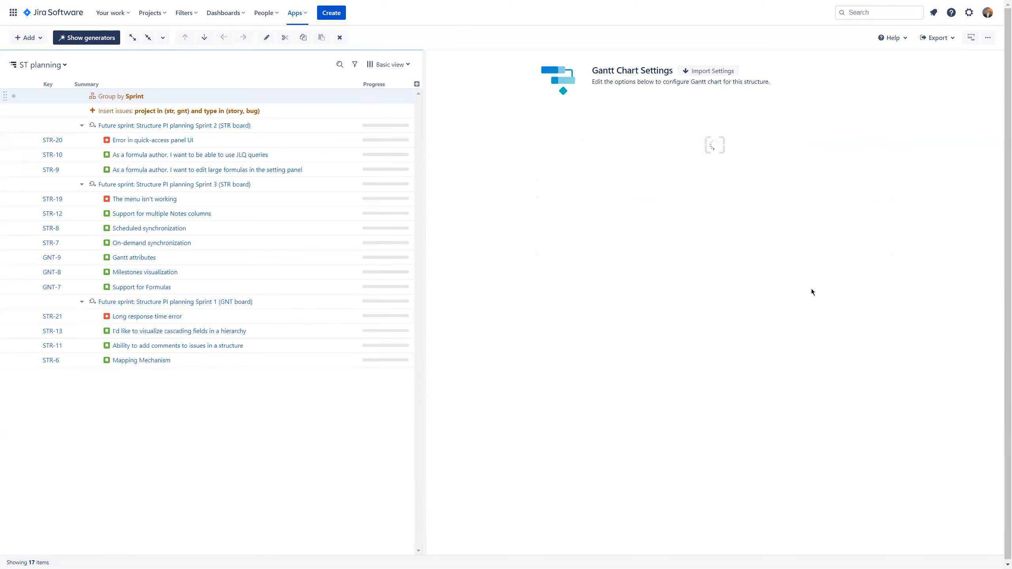
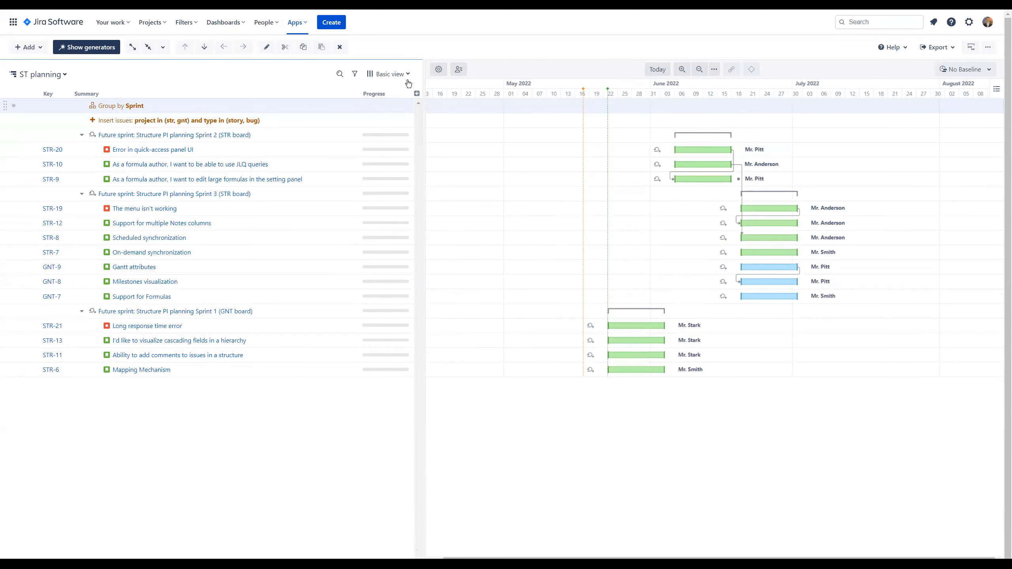
Step: Add a Story Points column to the ST planning structure and sum its values over sub-items
click(416, 94)
text(stor)
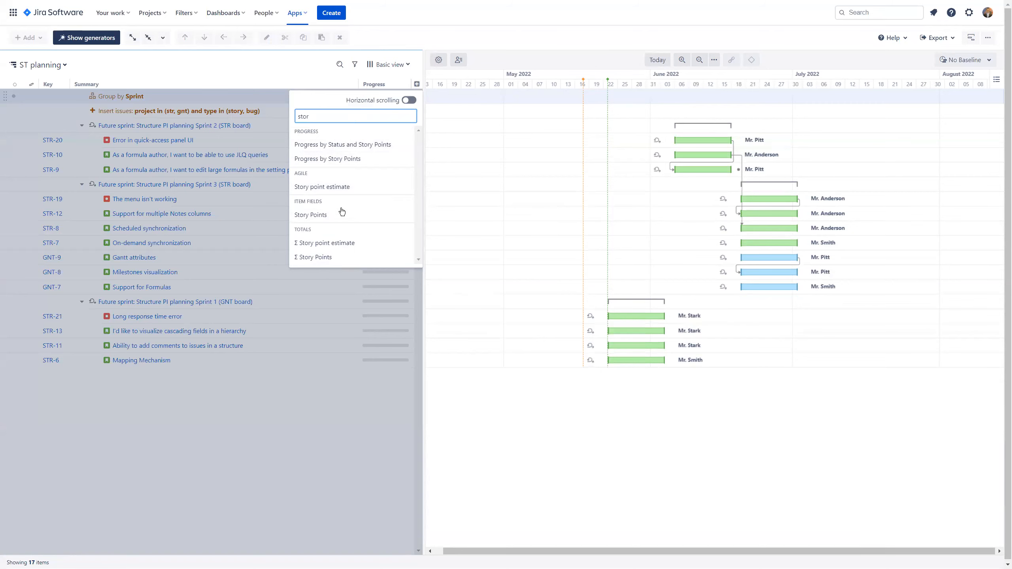
click(338, 214)
drag(381, 83, 310, 82)
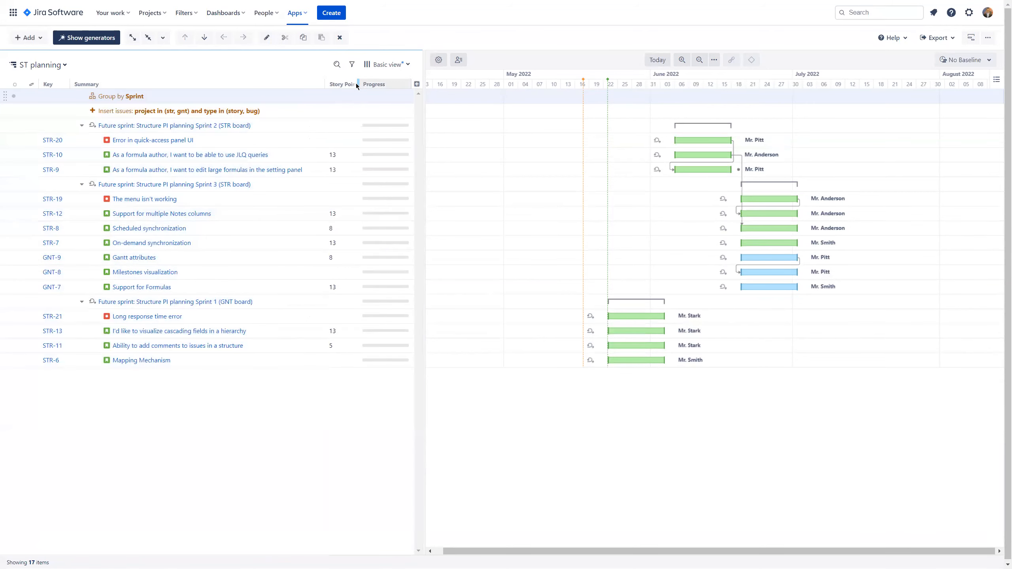
click(354, 84)
click(269, 133)
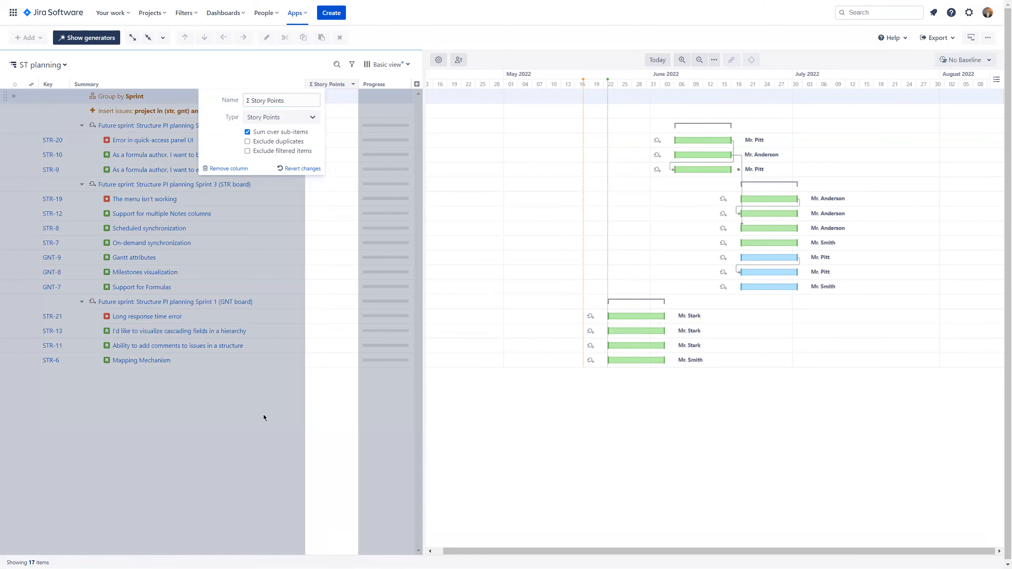
click(264, 415)
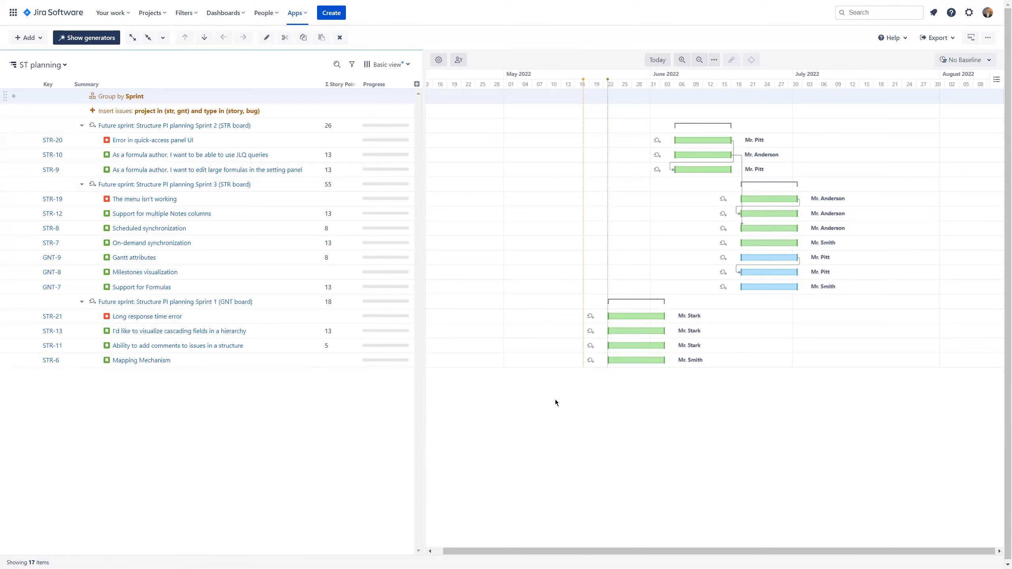
Step: Set the story points of STR-13 to 50 and check its scheduling details on the Gantt chart
click(333, 331)
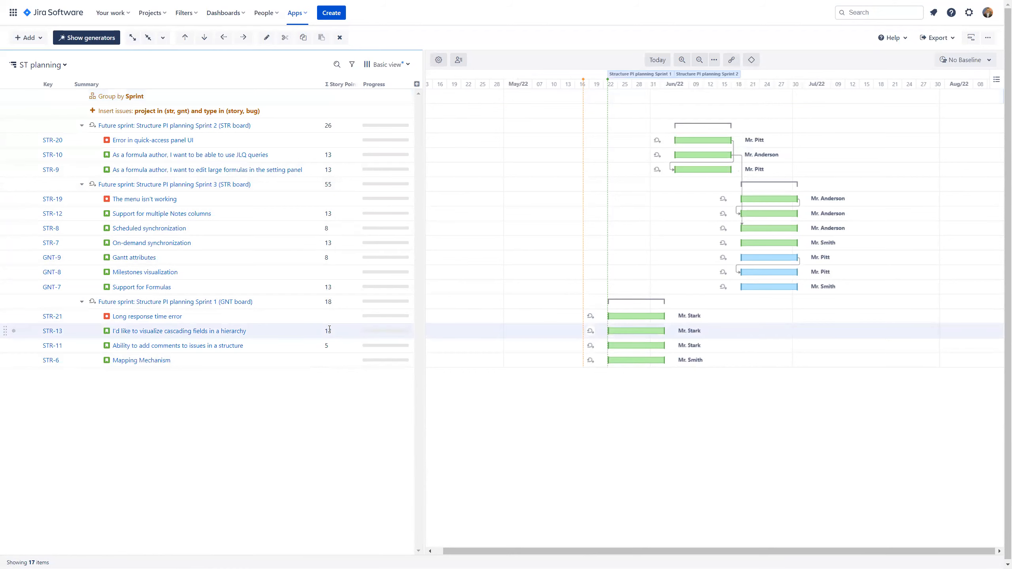
click(358, 334)
text(20)
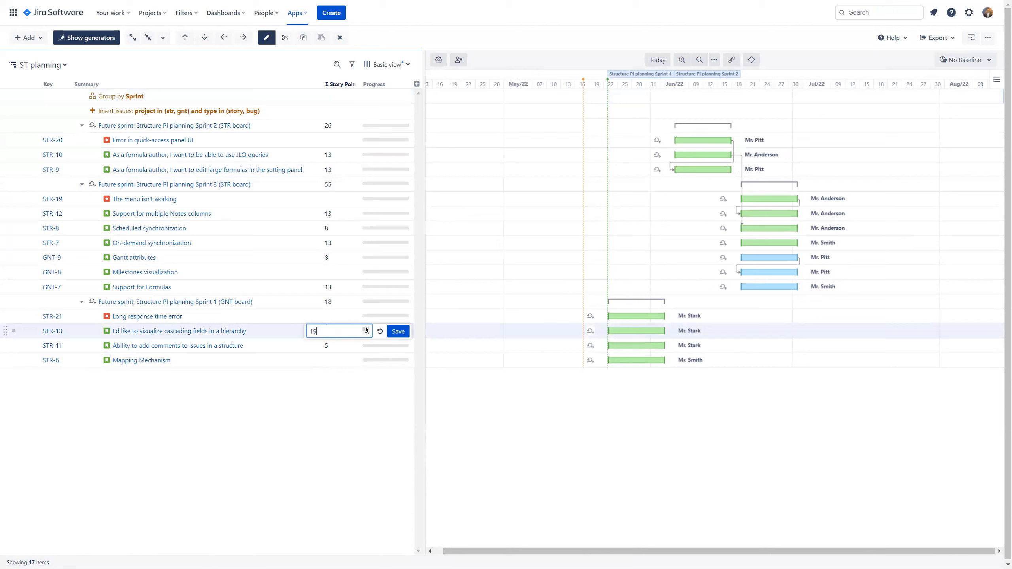
key(BackSpace)
text(5)
drag(315, 332, 305, 334)
key(Return)
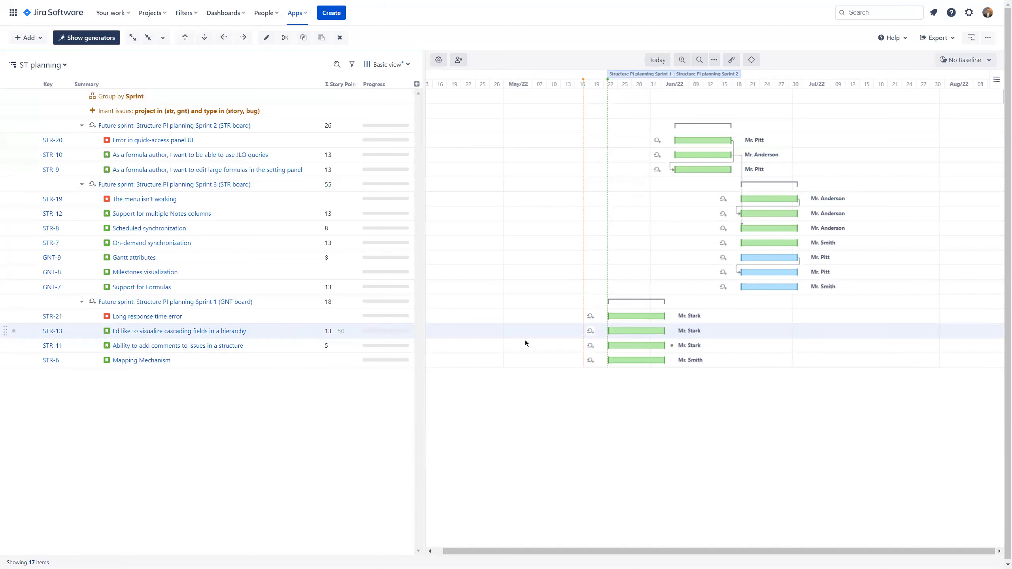
click(622, 332)
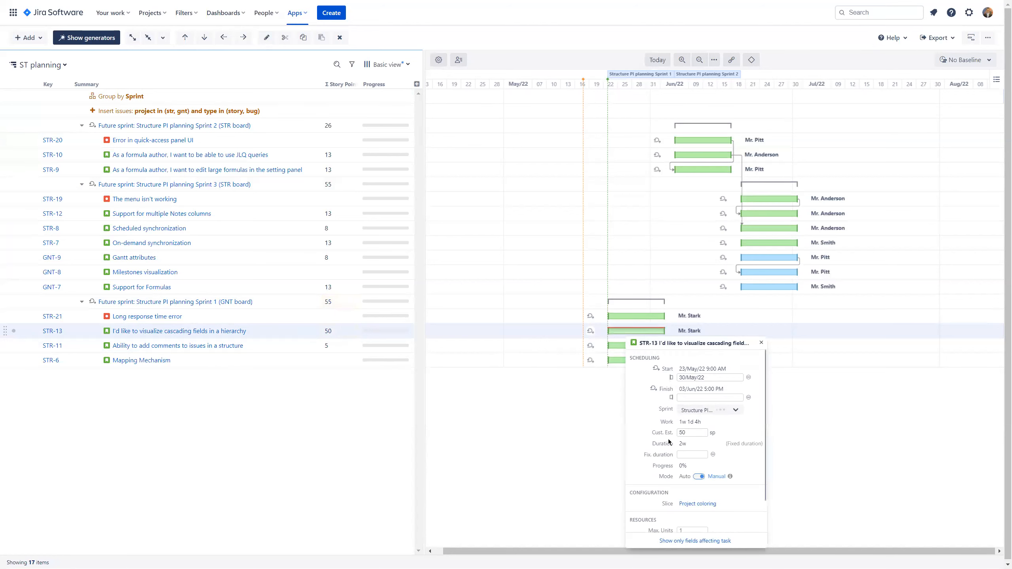
click(615, 434)
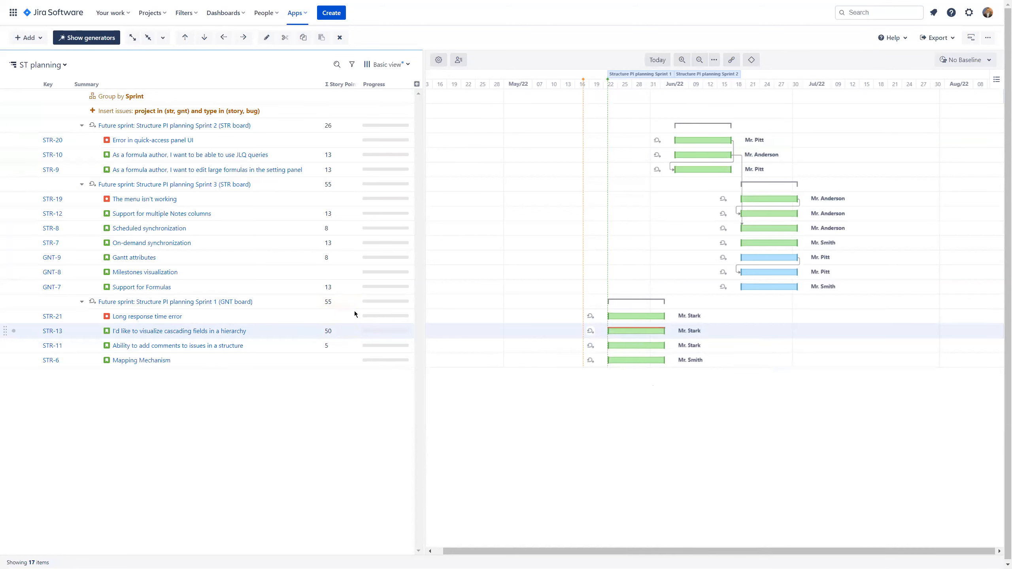
Step: Set the story points of STR-13 to 10 and check its work estimate and duration on the chart
click(326, 330)
double_click(325, 327)
text(10)
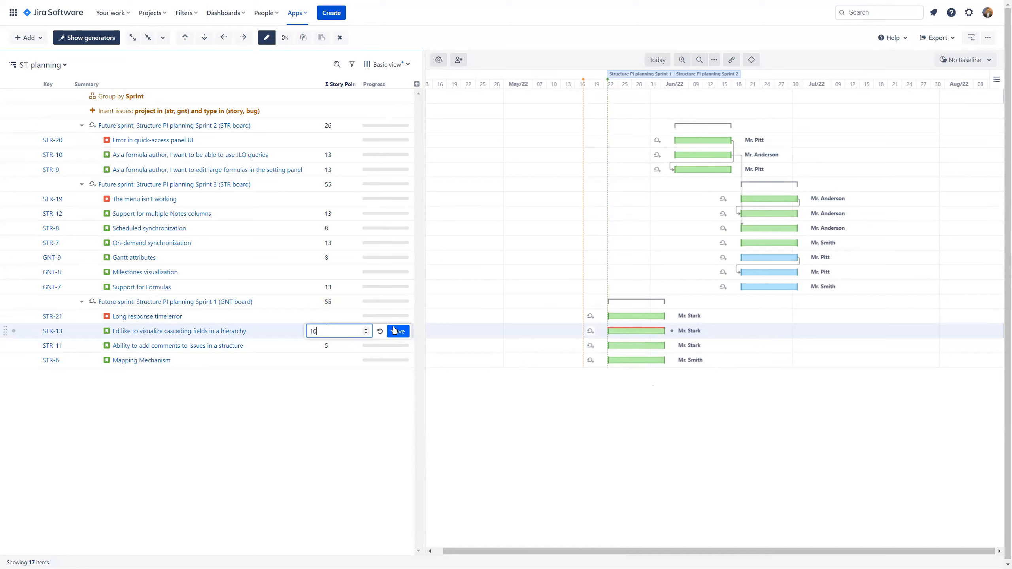
click(395, 331)
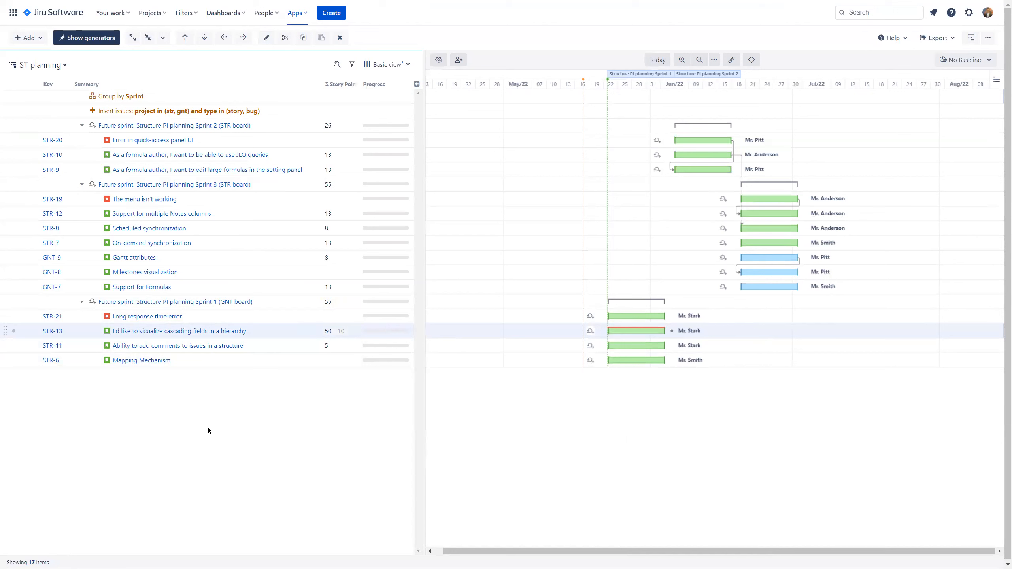
click(624, 330)
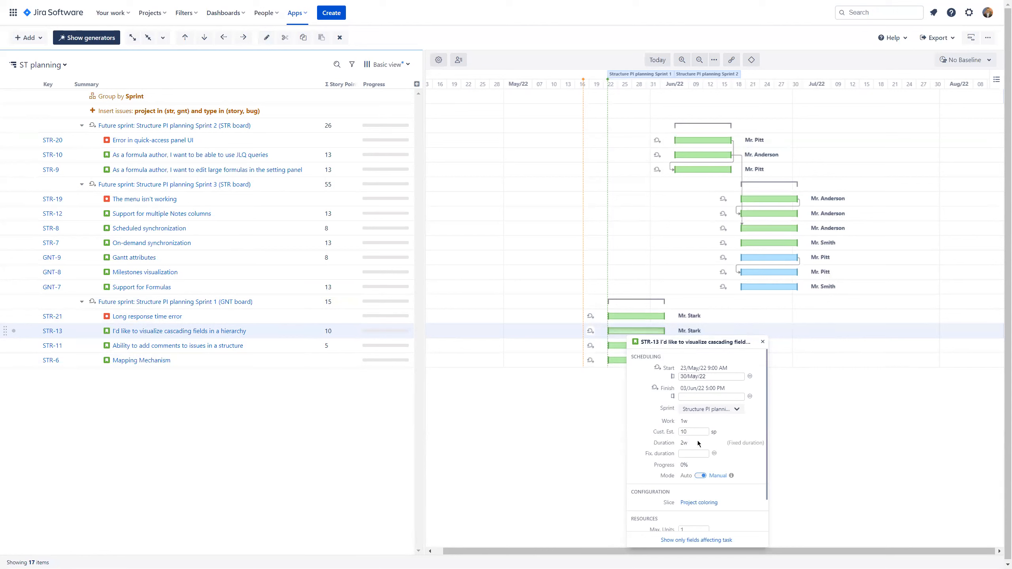
click(419, 330)
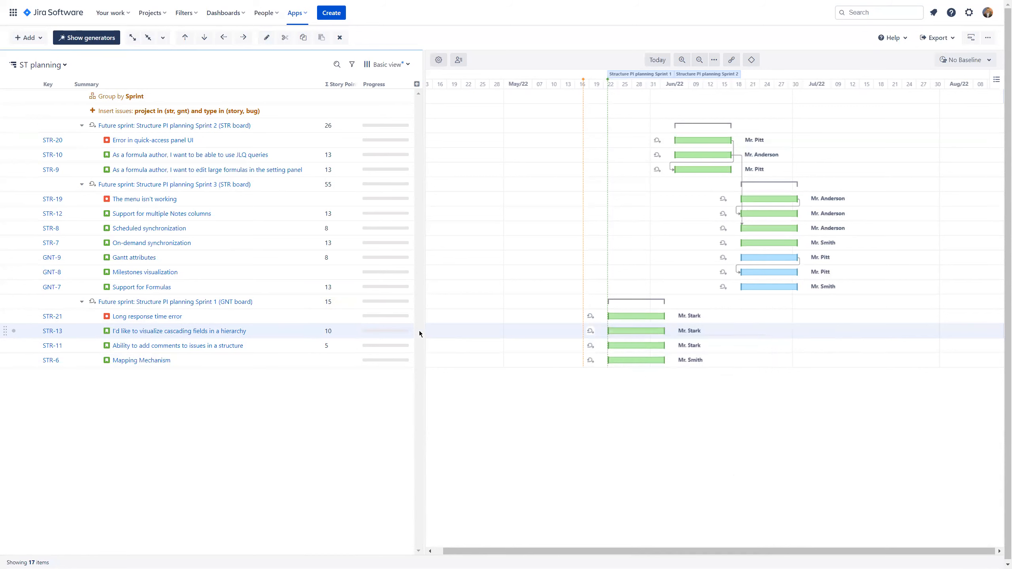
Step: Set the story points of STR-13 to 100 and save the value
double_click(335, 330)
text(100)
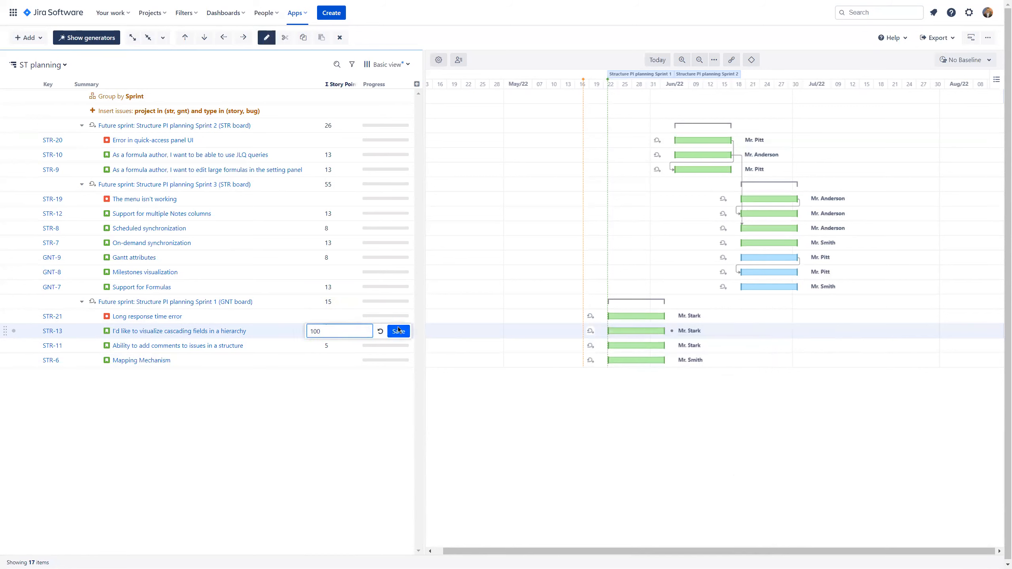
click(398, 331)
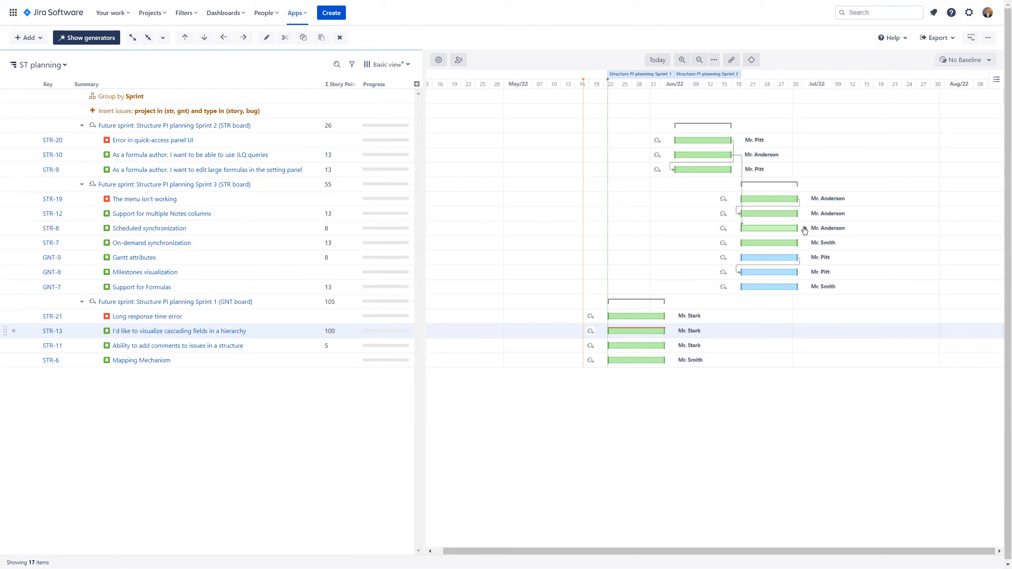
Step: Try to draw a dependency from the end of STR-8 to the start of STR-21 on the Gantt chart
drag(805, 228, 597, 319)
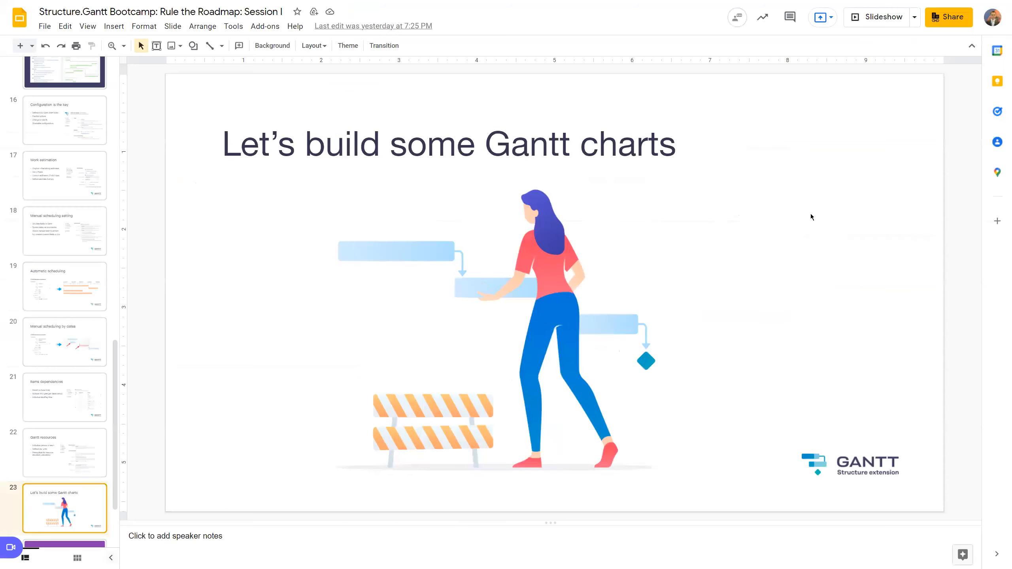
Step: Switch to the Structure.Gantt Bootcamp presentation in Google Slides and present it from the Q & A slide
key(Down)
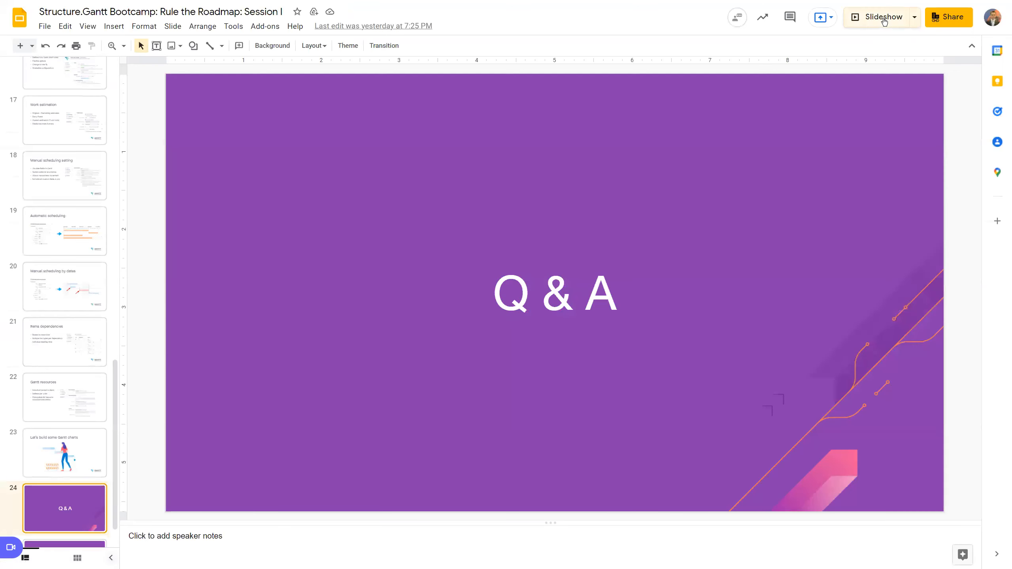
click(881, 20)
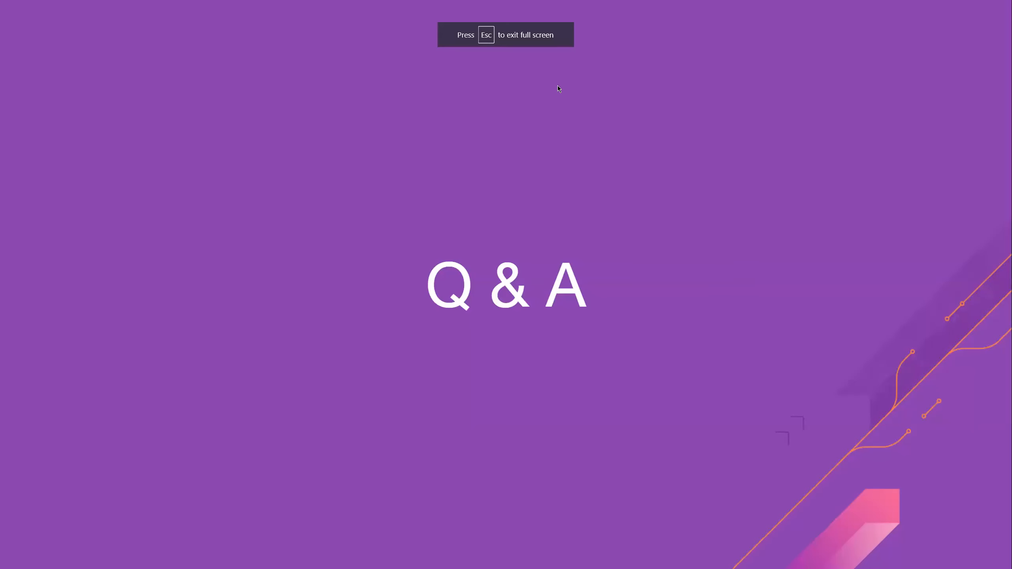